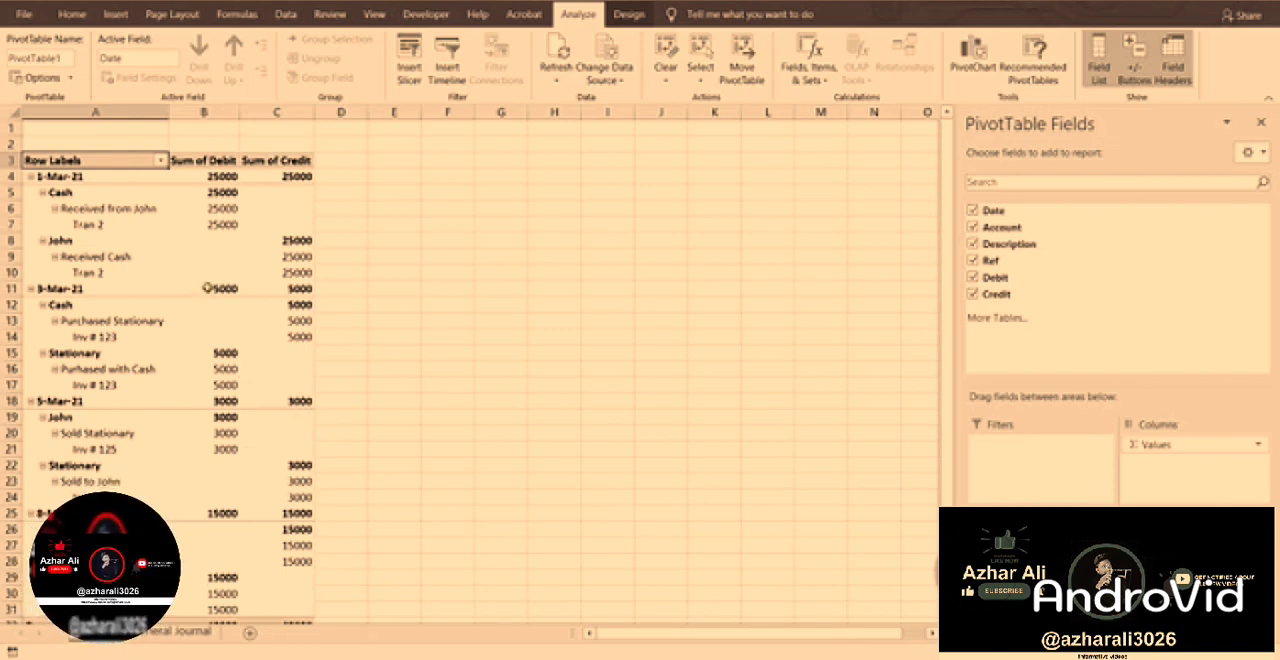
Change the PivotTable's report layout to Tabular Form.
click(247, 226)
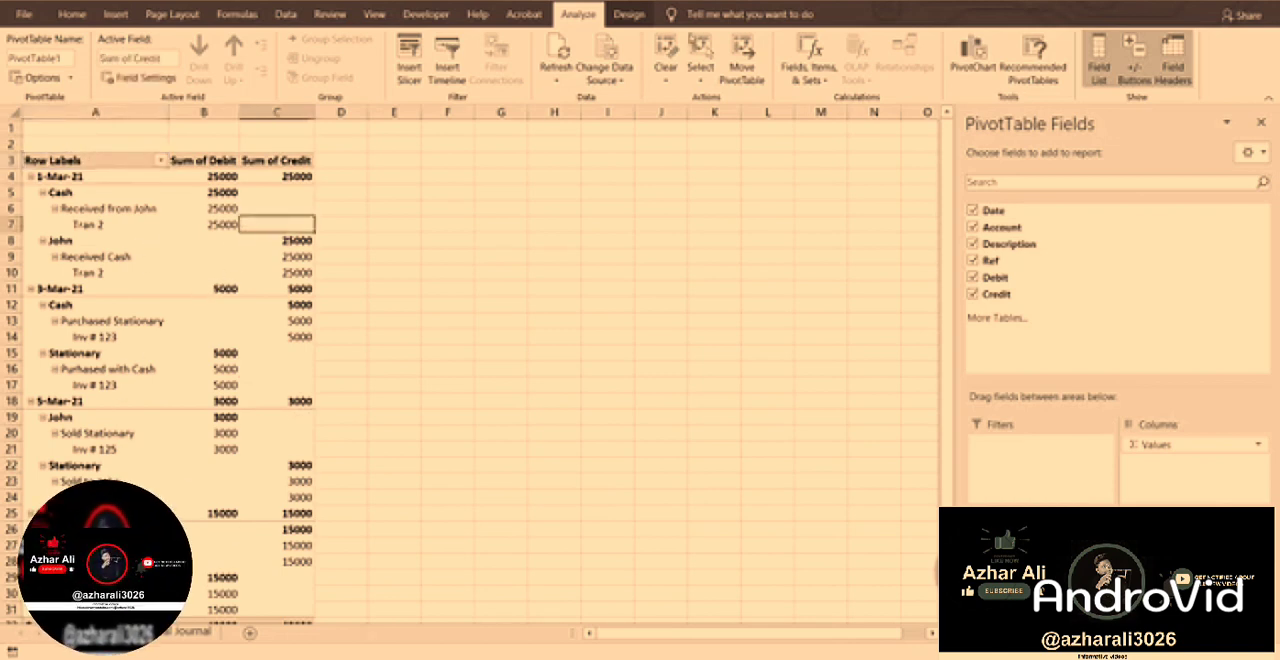
click(145, 206)
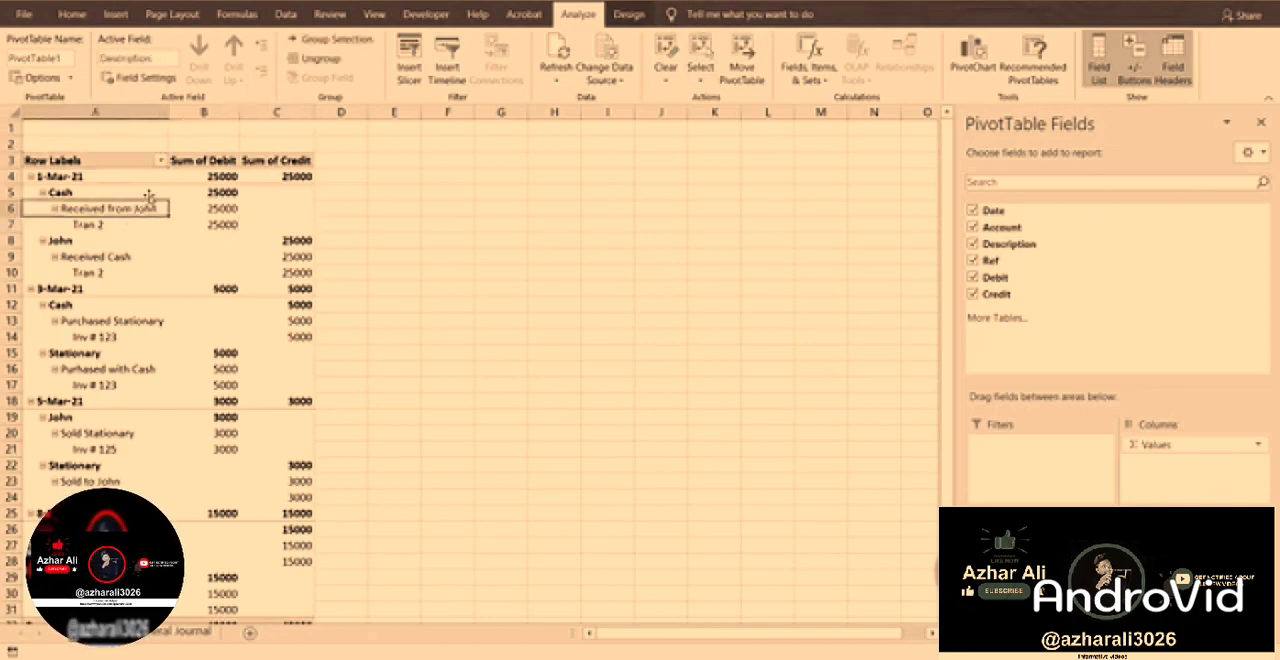
click(630, 14)
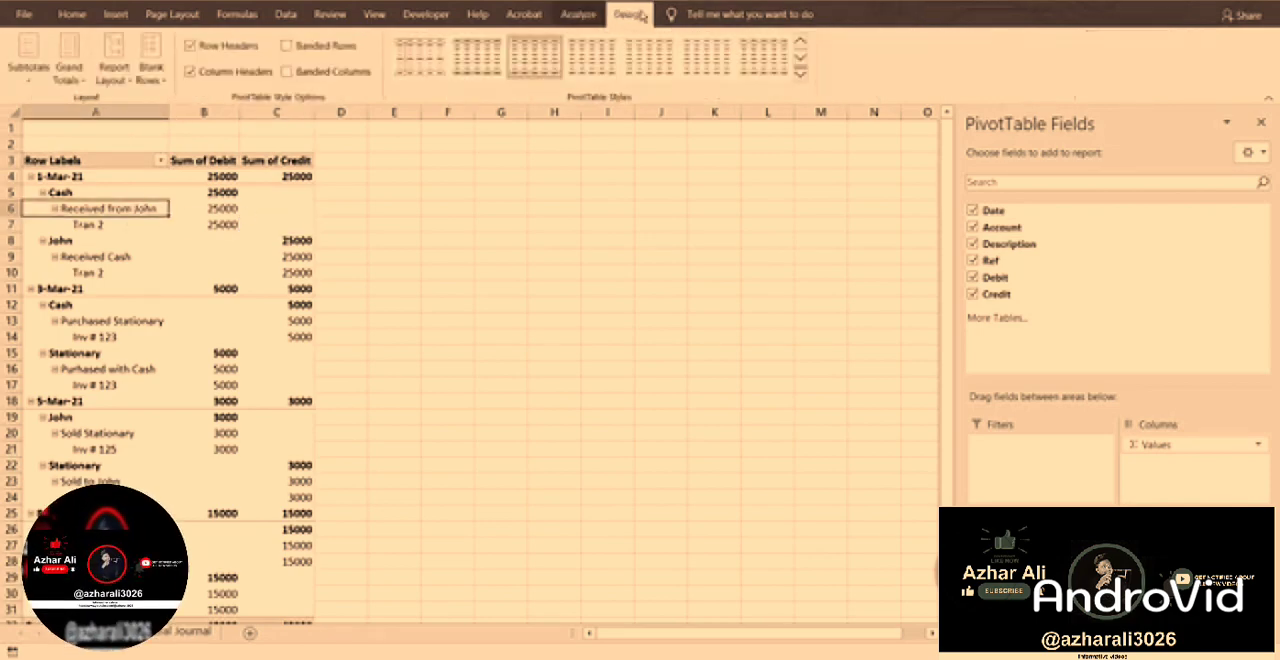
click(114, 72)
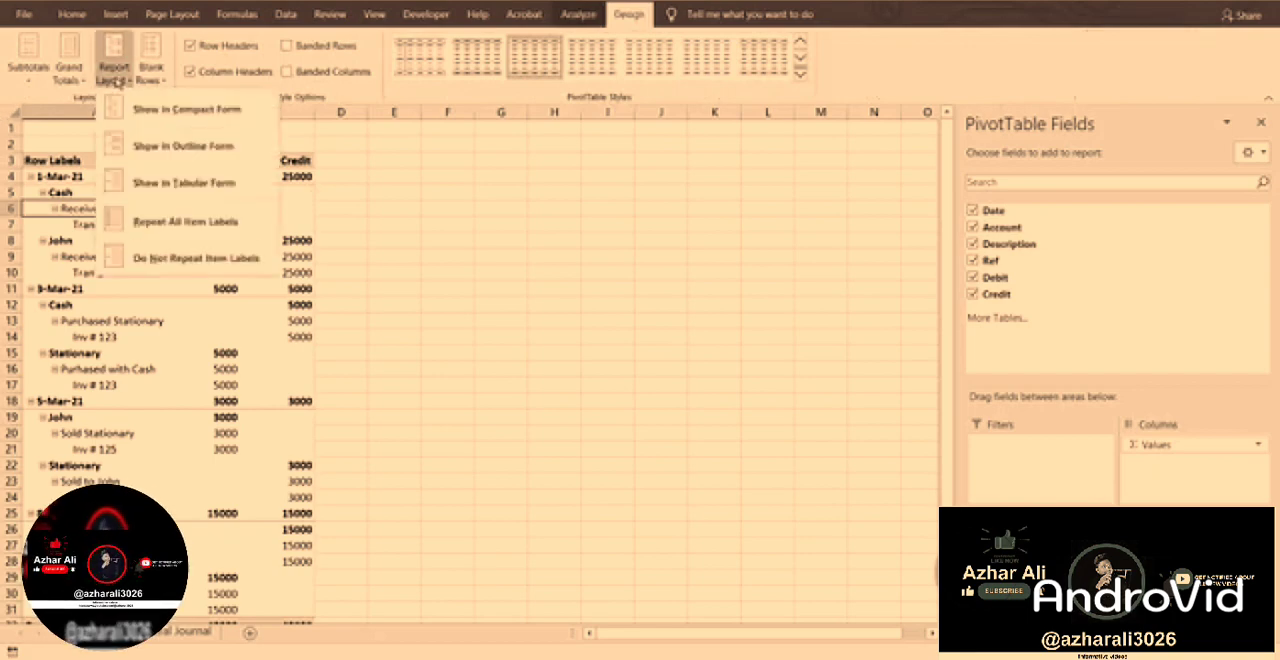
click(172, 186)
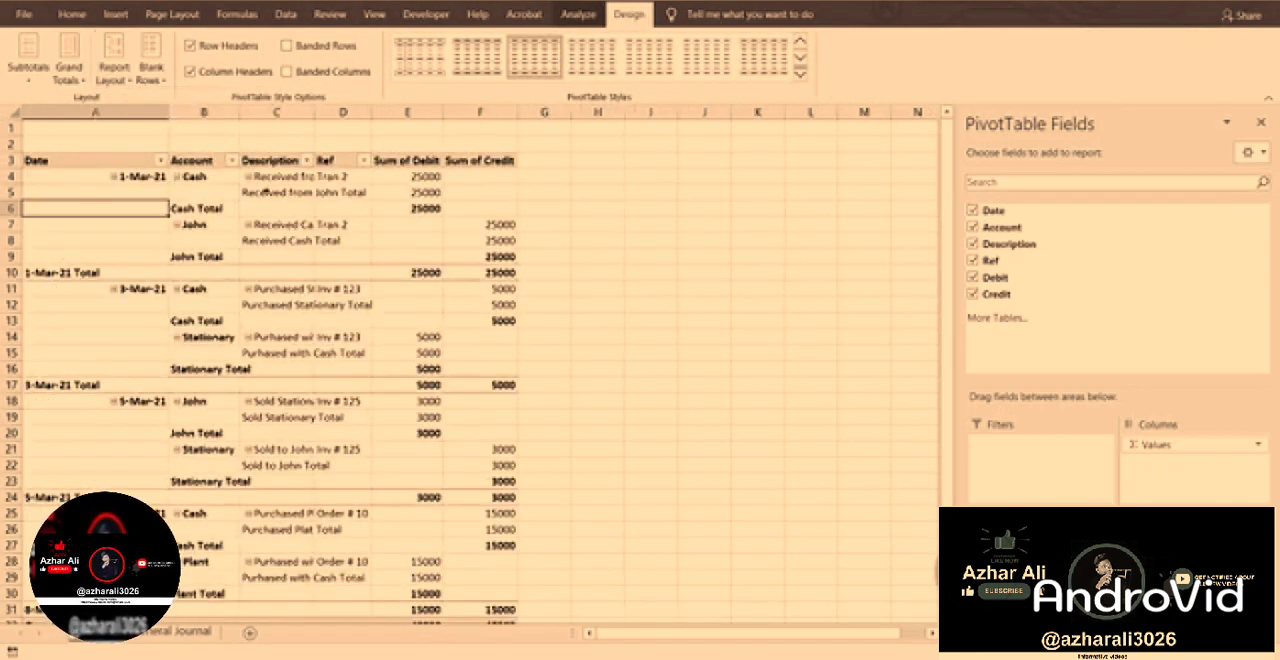
scroll(620, 250, down, 1)
scroll(585, 245, up, 1)
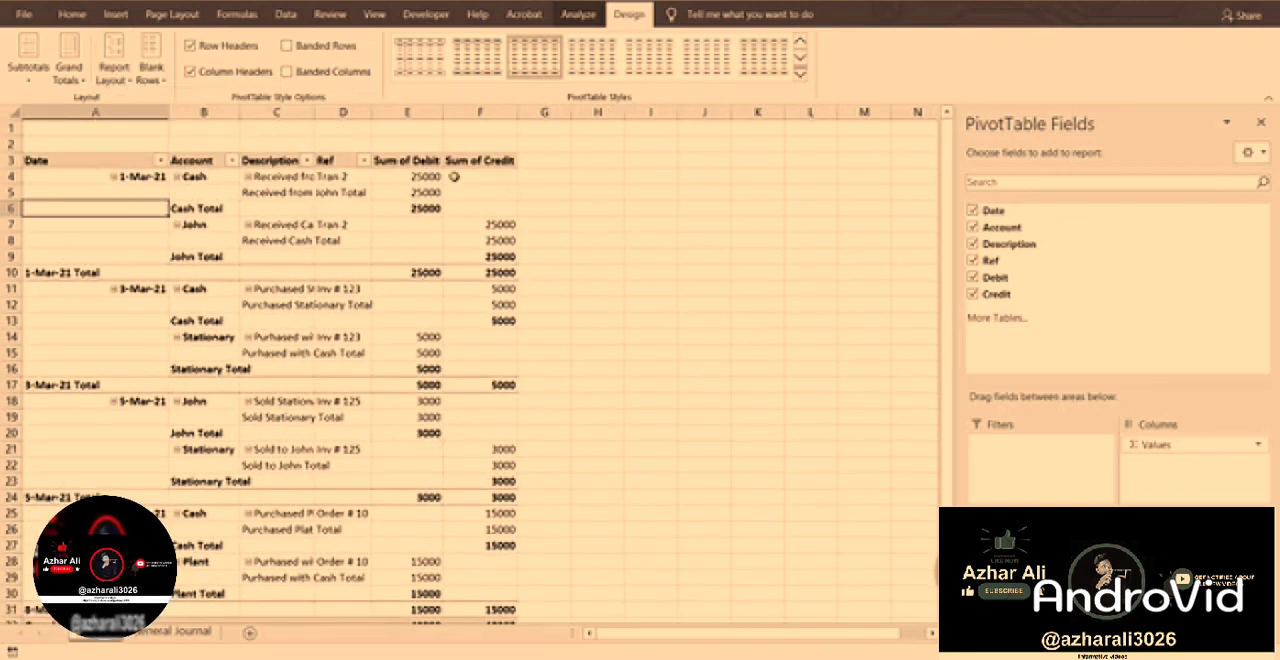
Enlarge the field areas section and move the Account field above Date in the PivotTable rows.
mouse_move(400, 209)
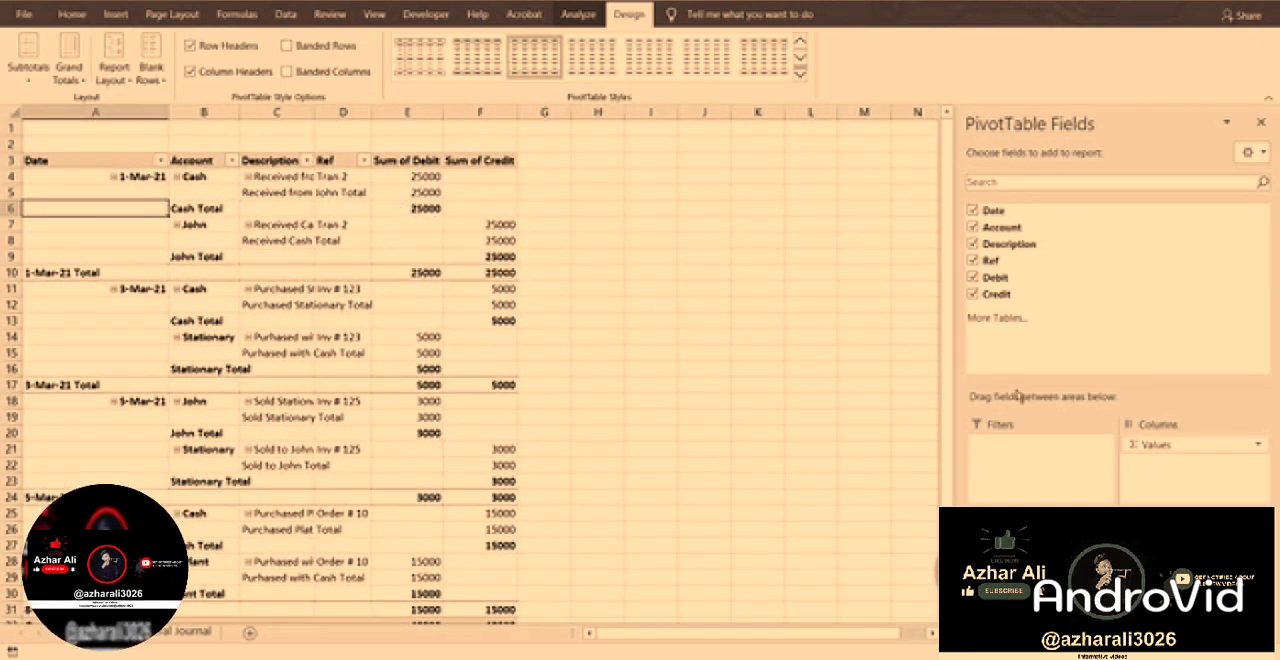
drag(1017, 385, 1030, 290)
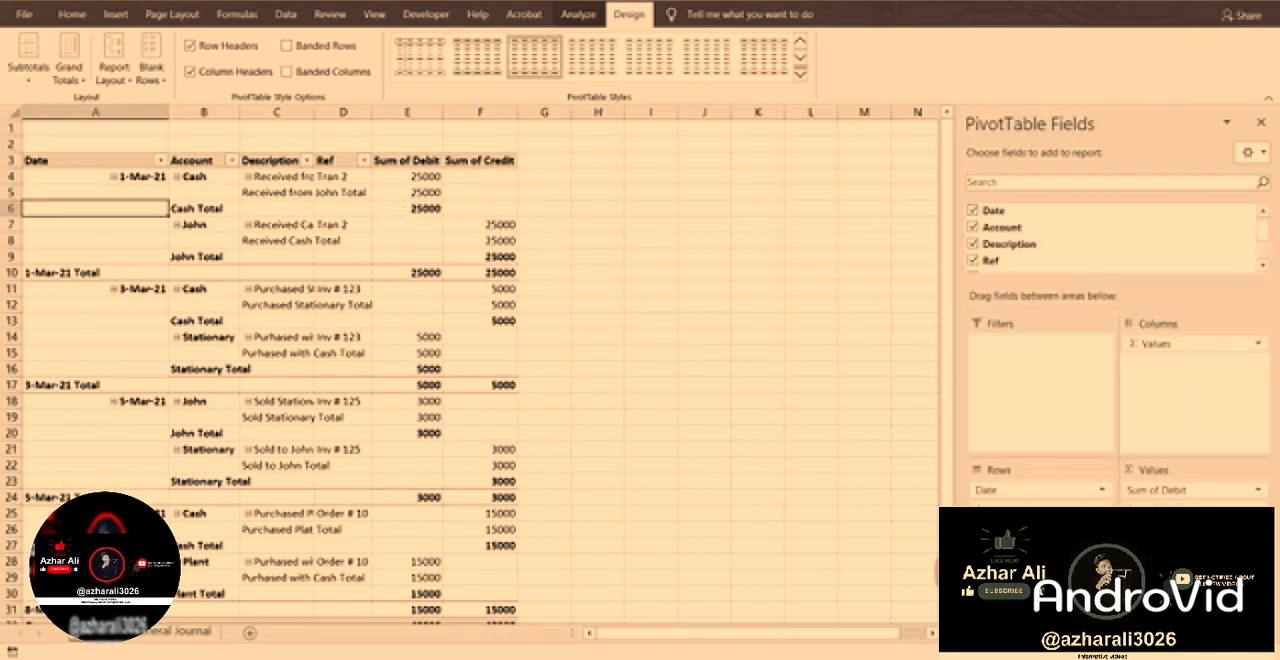
drag(1027, 507, 1028, 488)
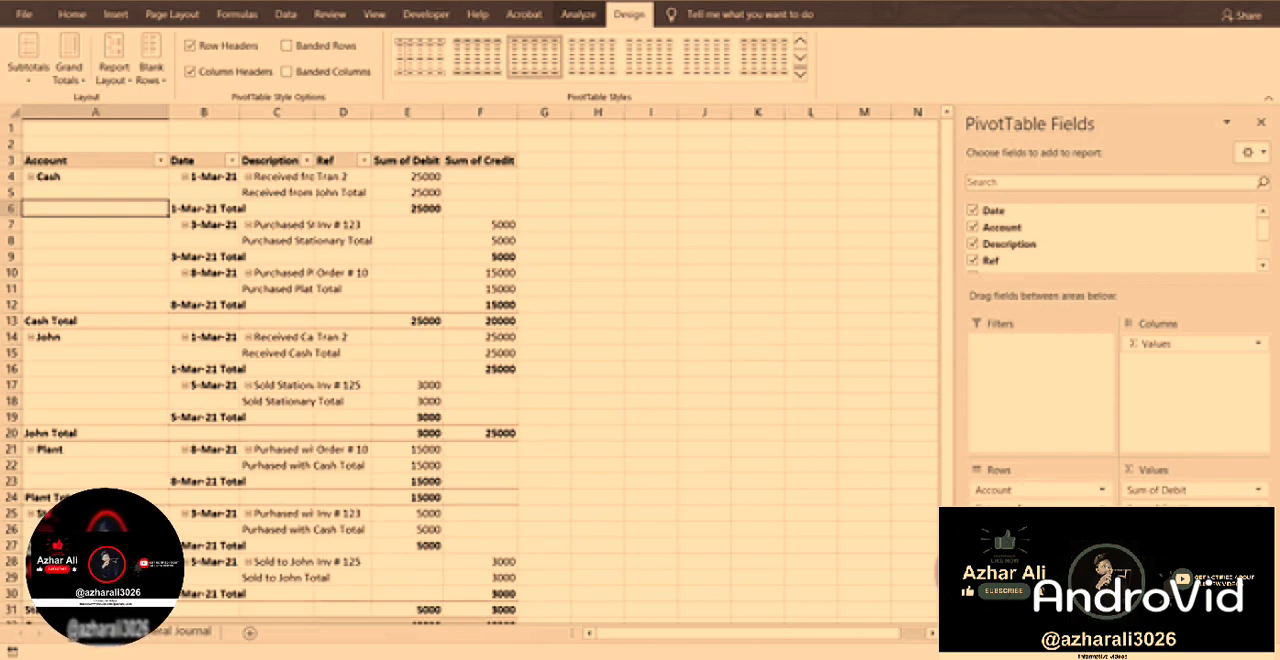
Set the Date row field's subtotals to None.
click(1028, 490)
click(1025, 490)
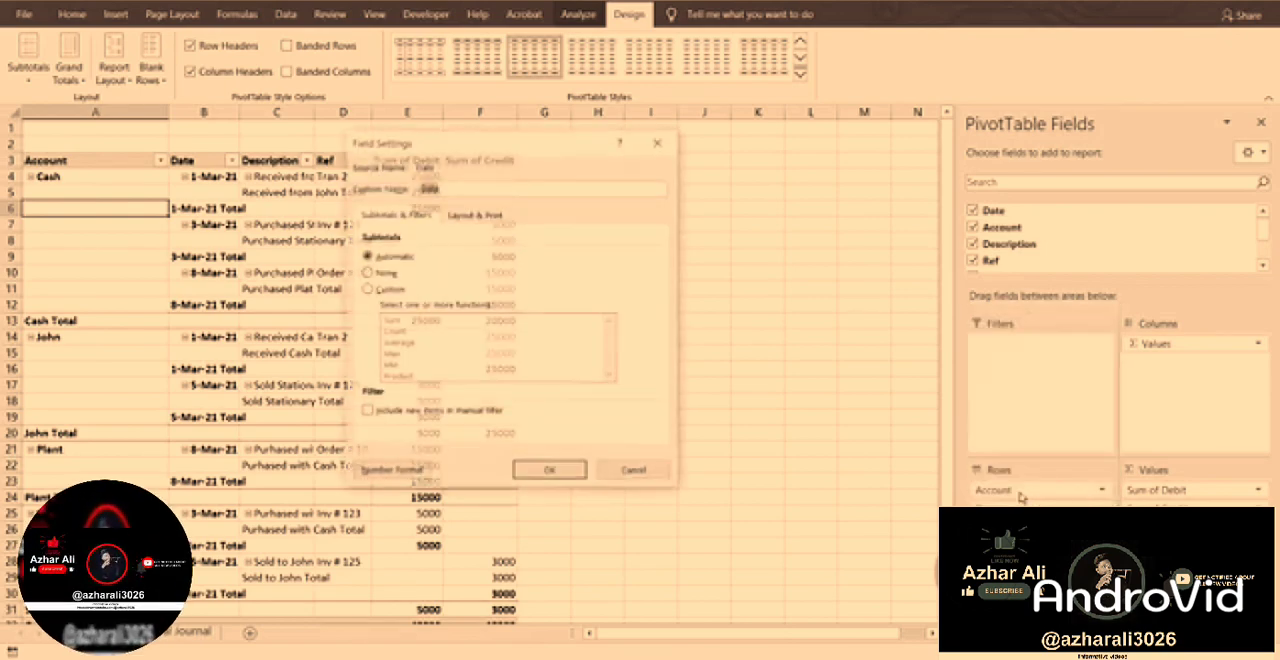
click(367, 272)
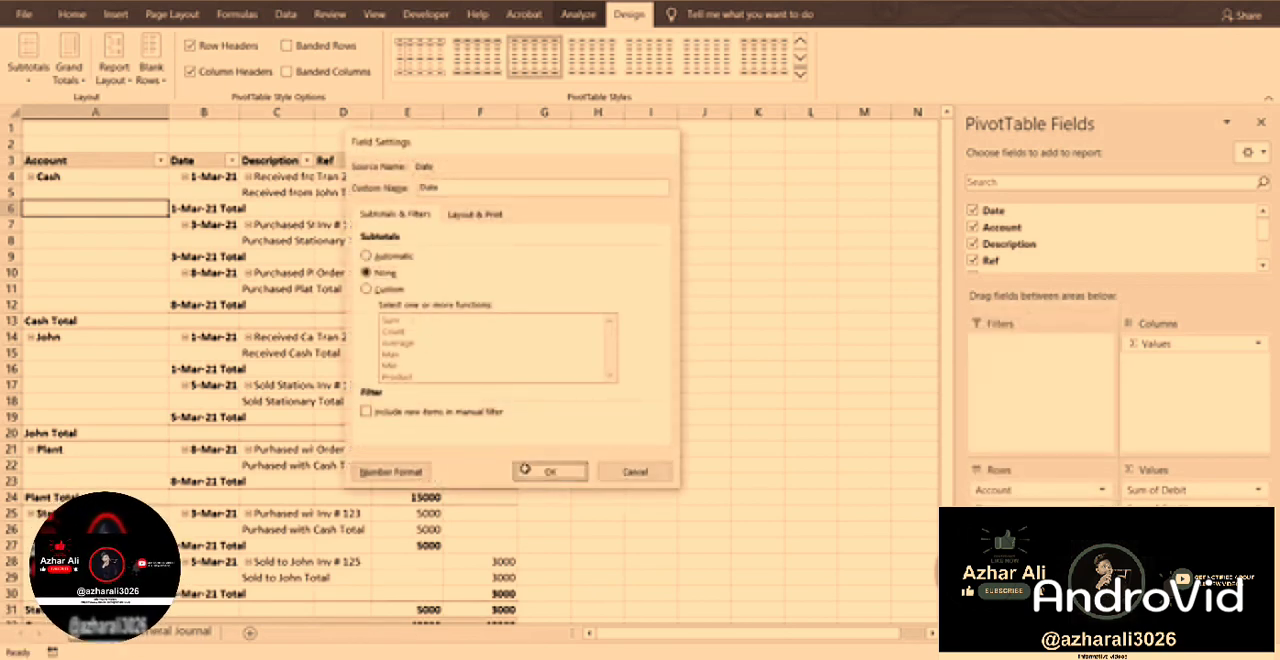
click(549, 471)
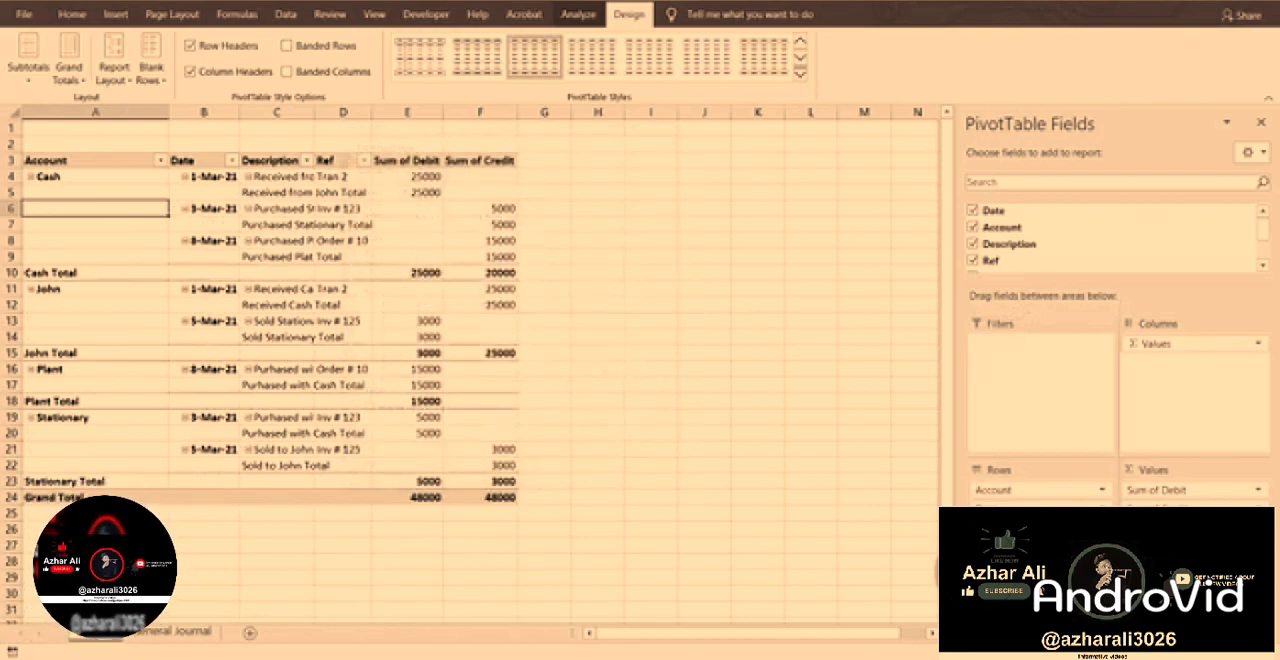
Set the Description row field's subtotals to None.
click(1028, 523)
click(1025, 508)
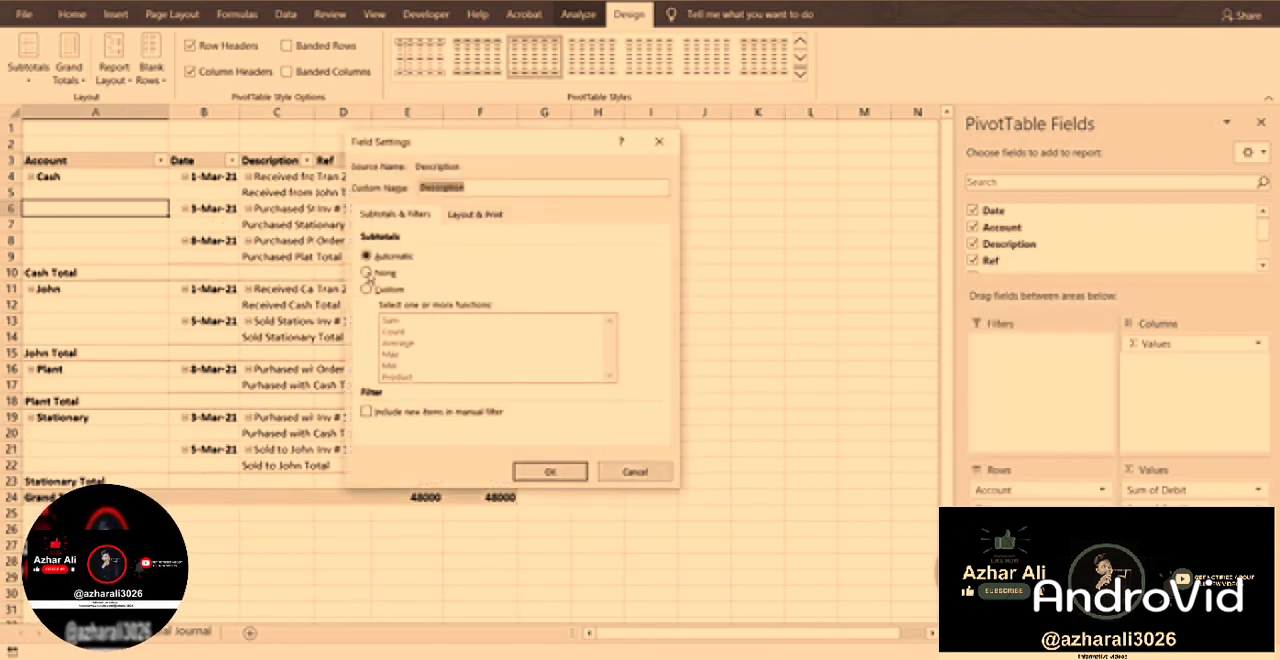
click(367, 272)
click(551, 474)
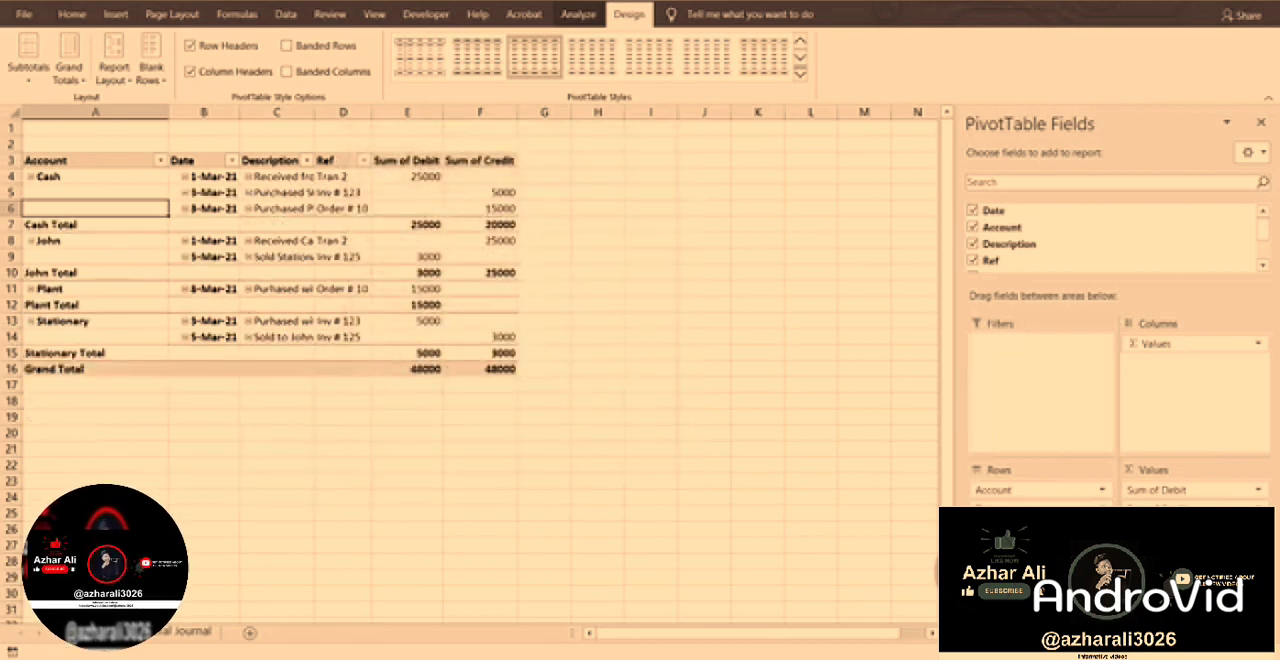
Set the Ref row field's subtotals to None.
click(1030, 540)
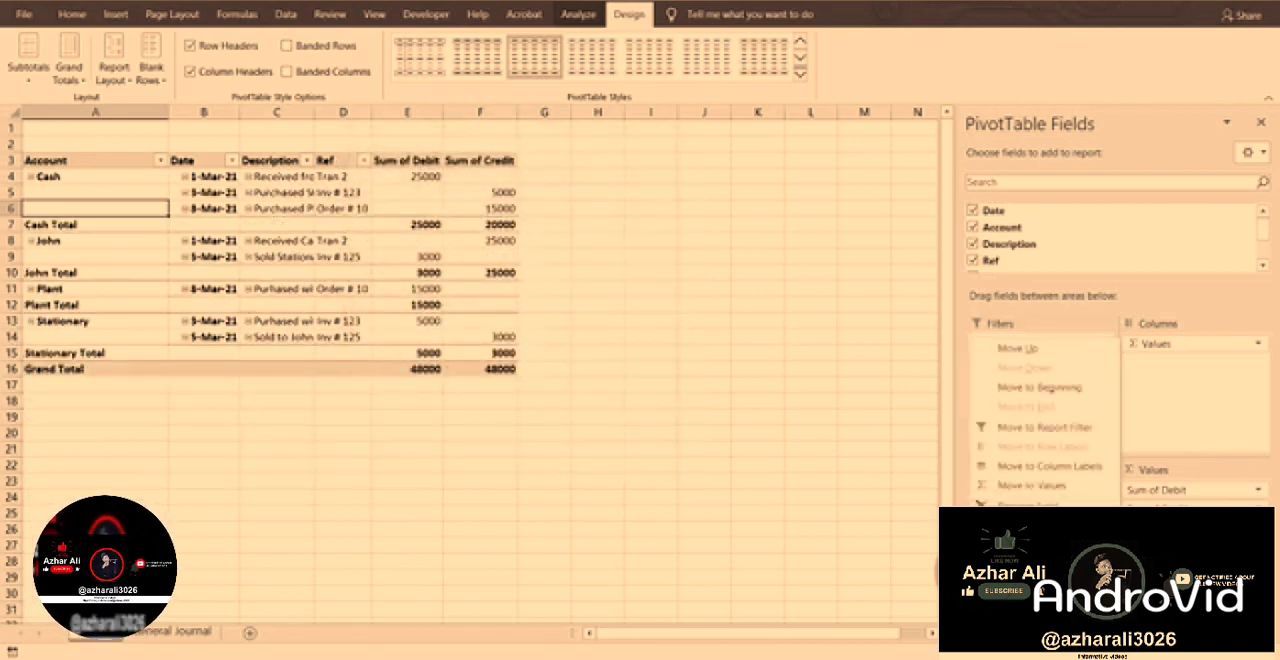
click(1040, 528)
click(366, 272)
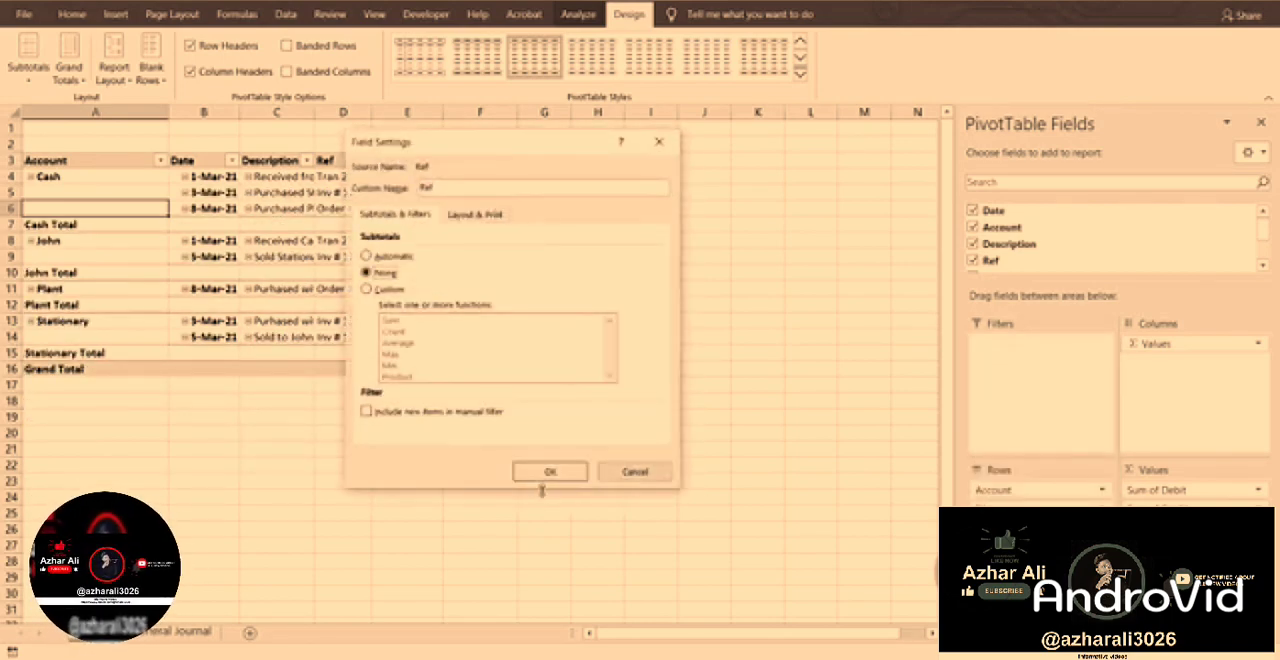
click(540, 474)
Check the subtotal setting of the Account row field and keep it on Automatic.
click(1100, 490)
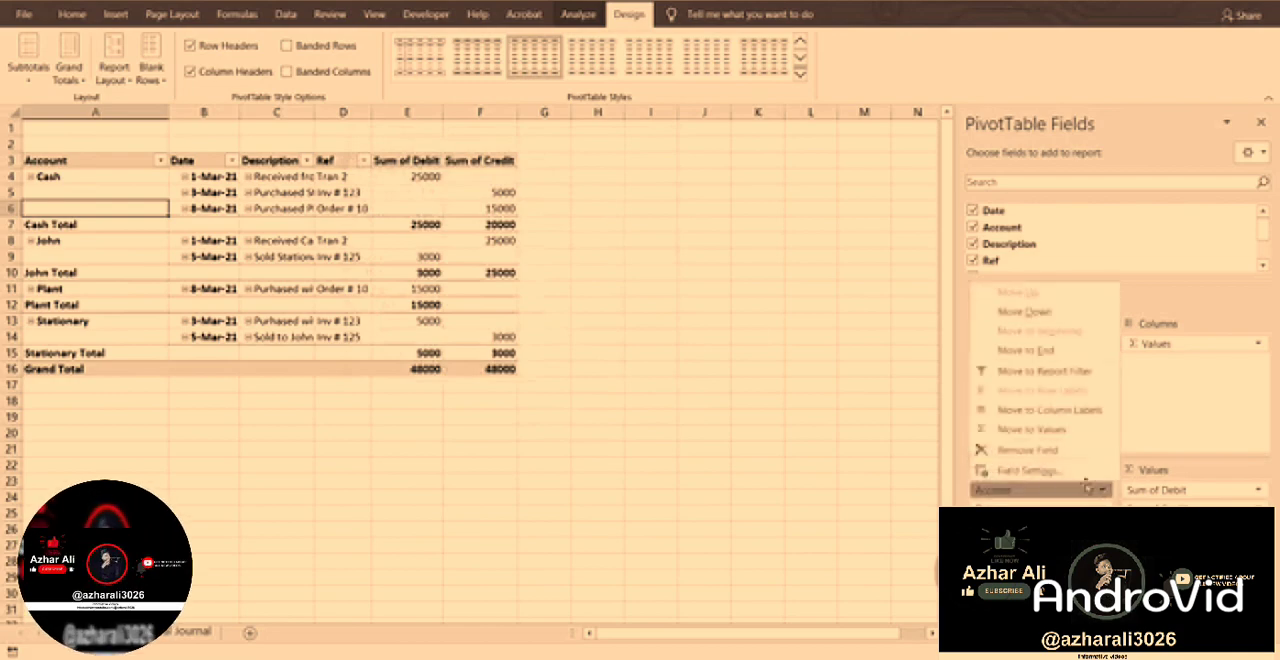
click(1030, 470)
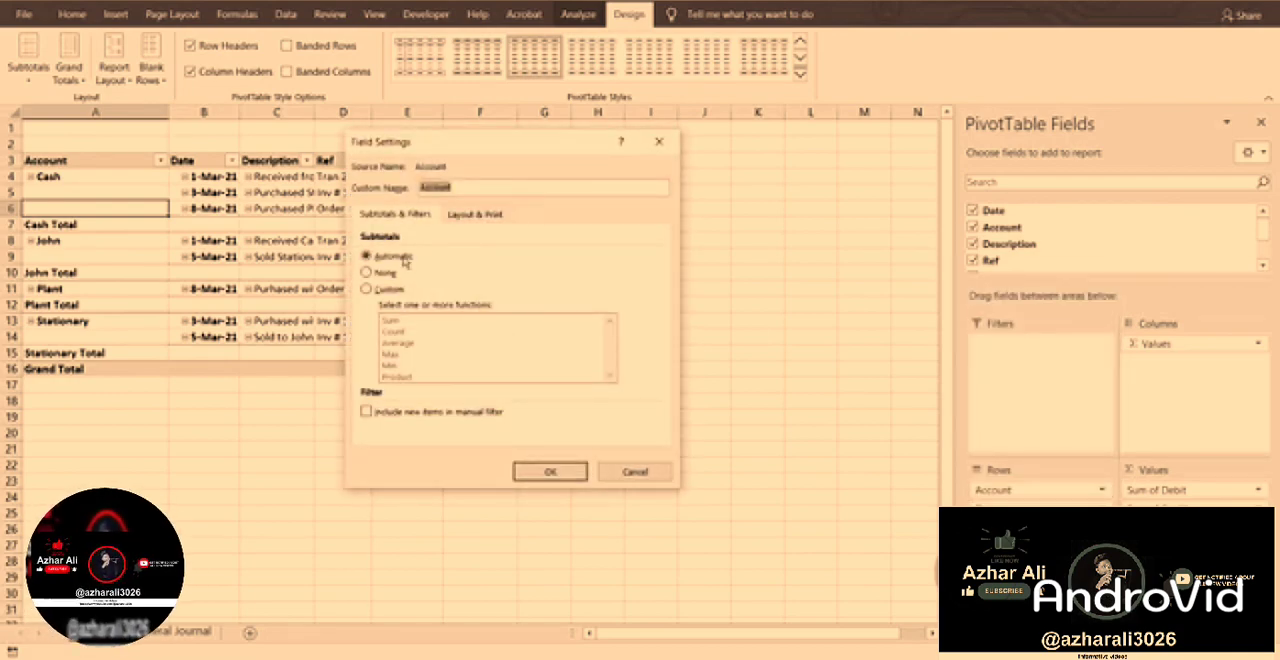
click(545, 468)
click(343, 512)
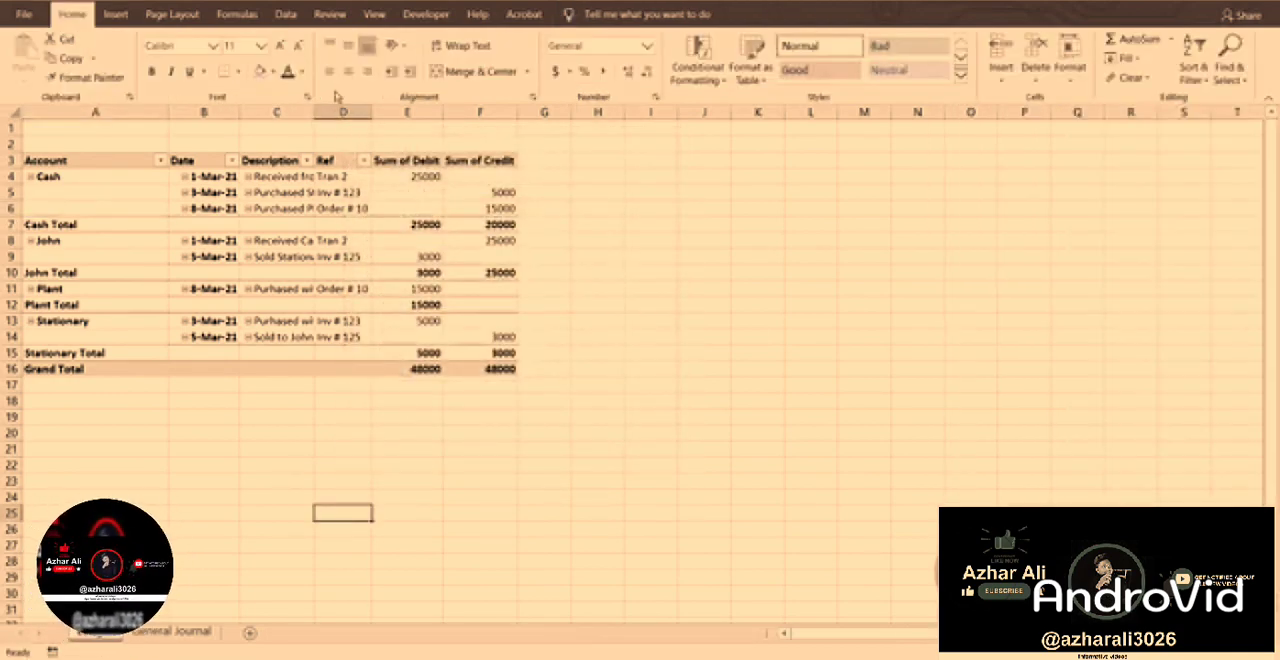
Widen columns C, B and A so the PivotTable's description, date and account entries have enough room.
drag(316, 112, 420, 112)
drag(240, 113, 260, 114)
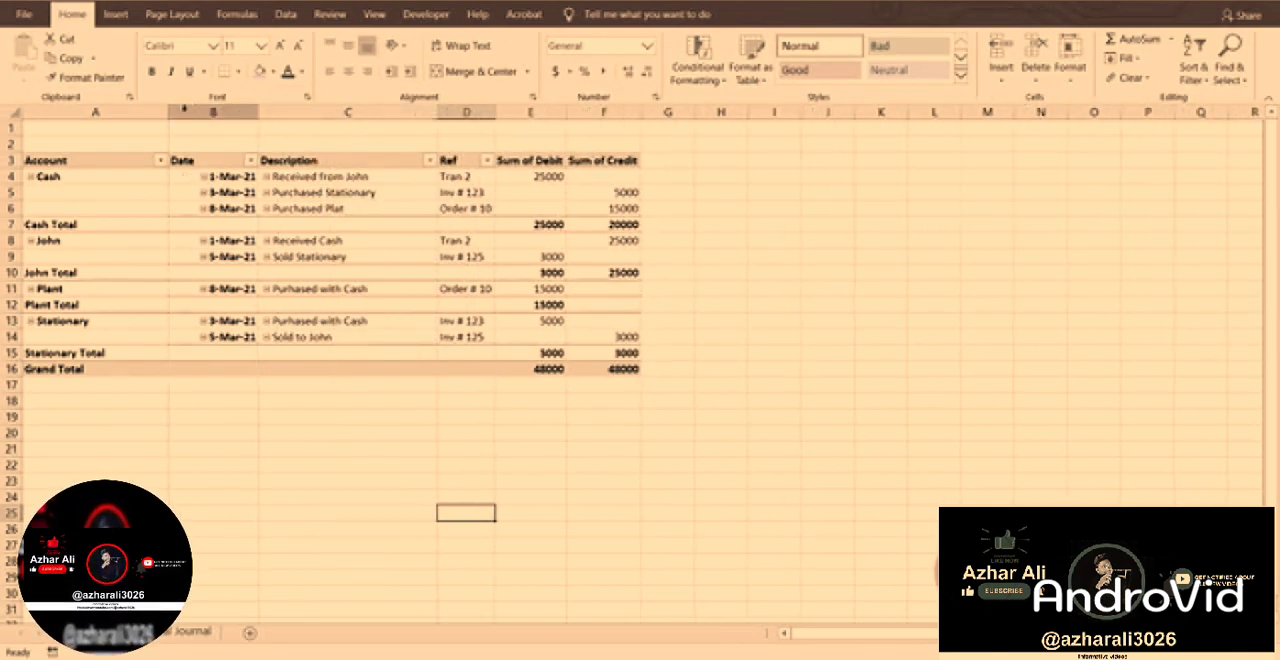
drag(168, 112, 185, 113)
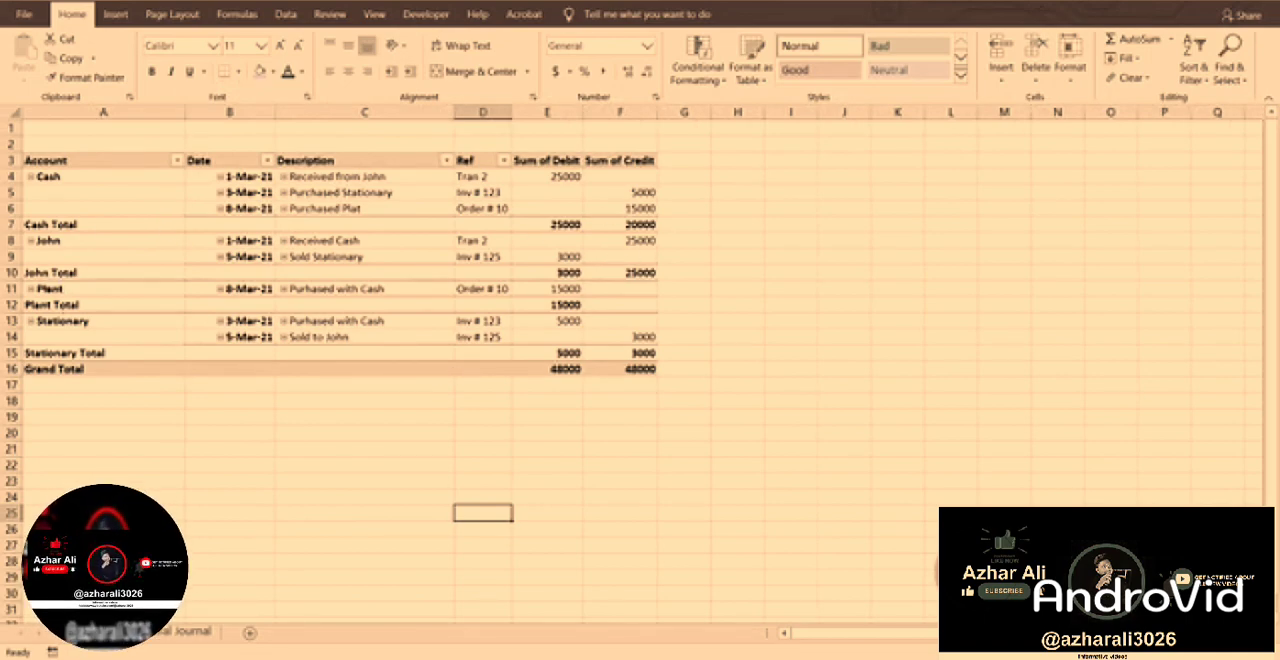
click(70, 287)
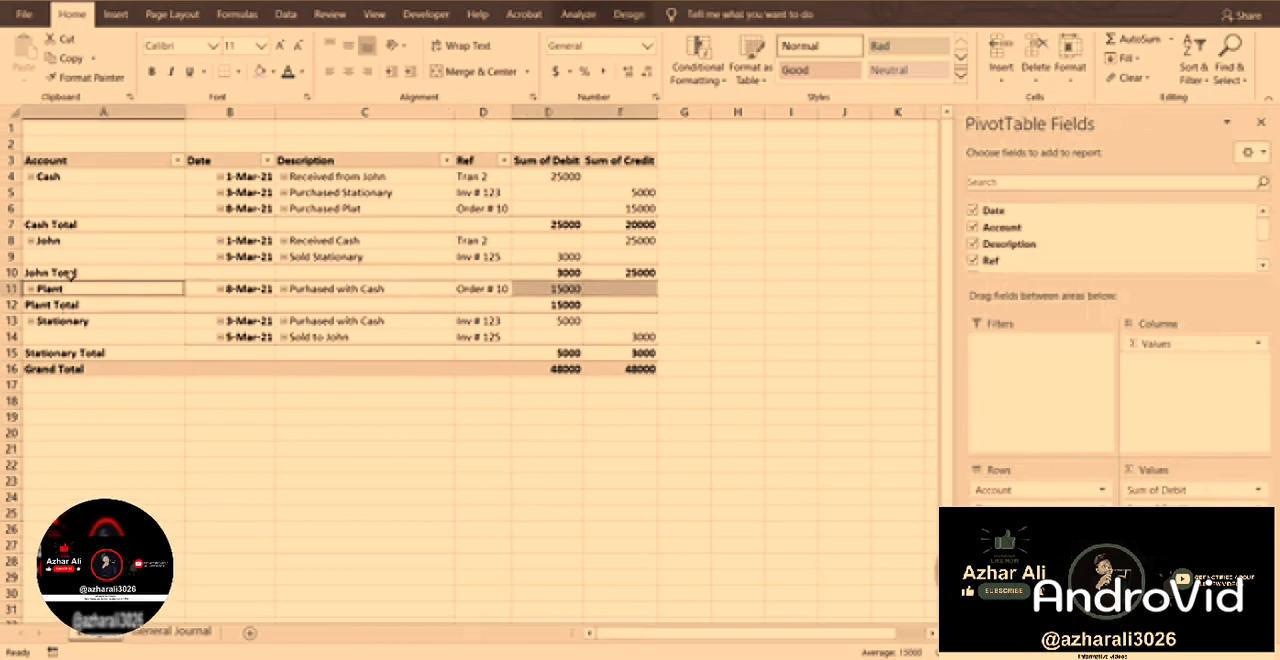
click(1101, 493)
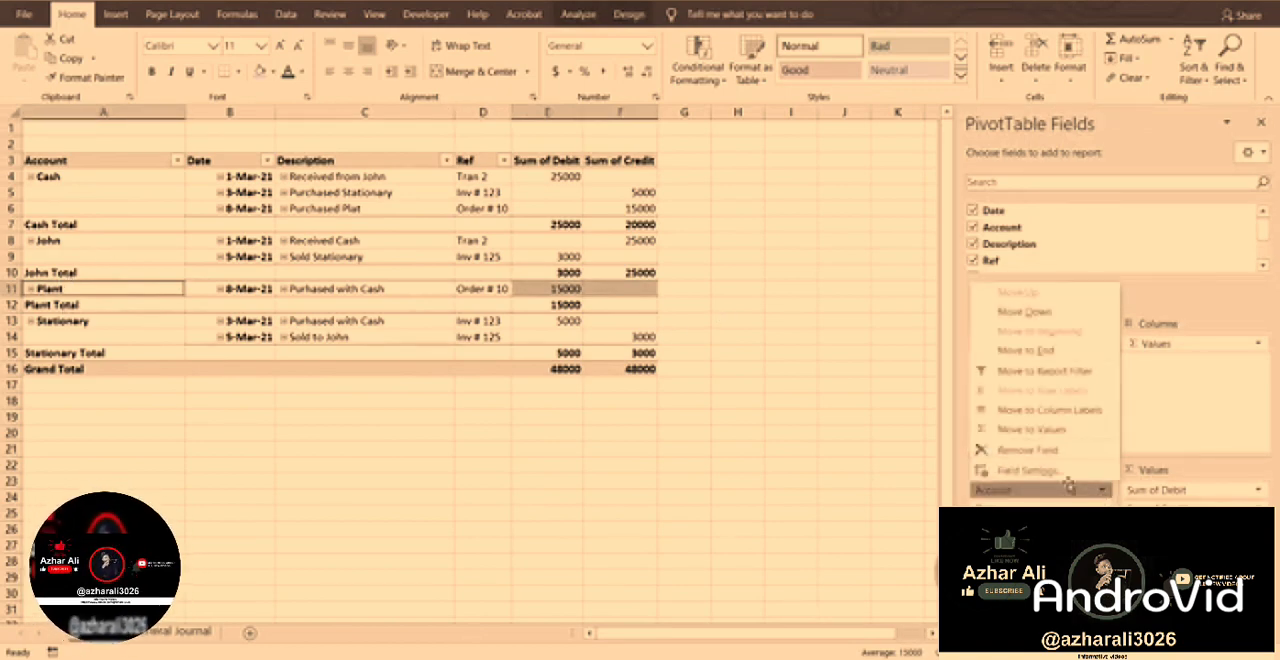
click(470, 259)
click(628, 508)
click(844, 225)
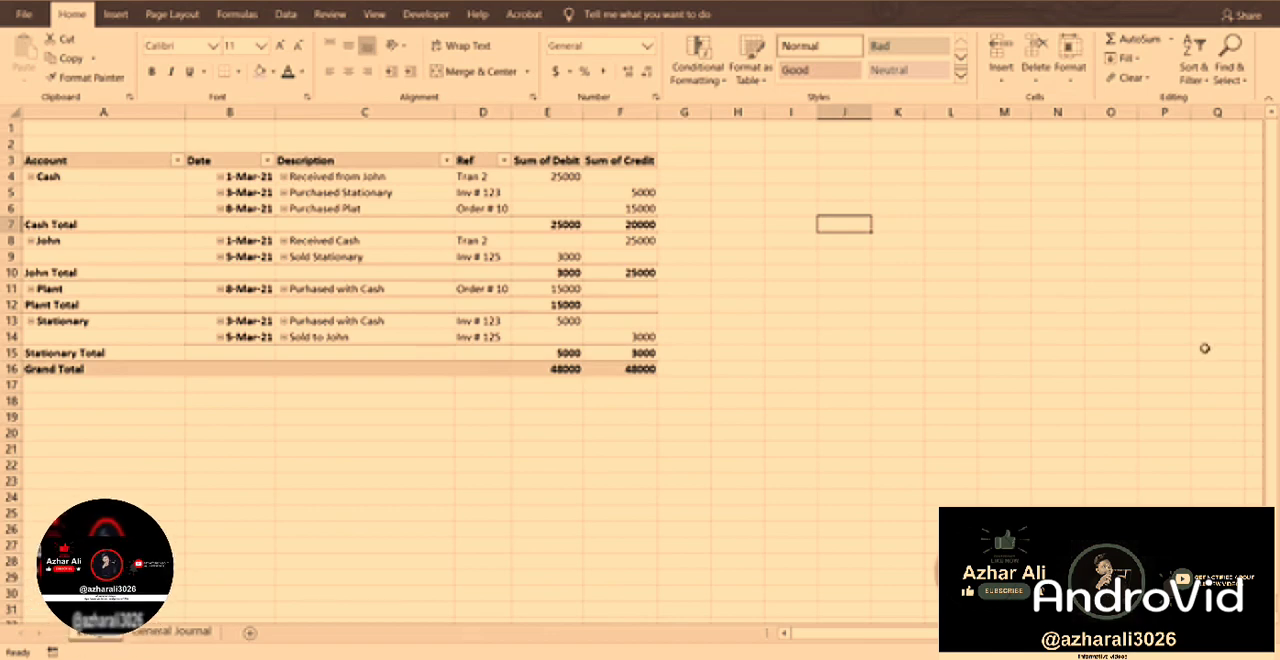
Set the Account field's layout to insert a blank line after each item label.
click(349, 252)
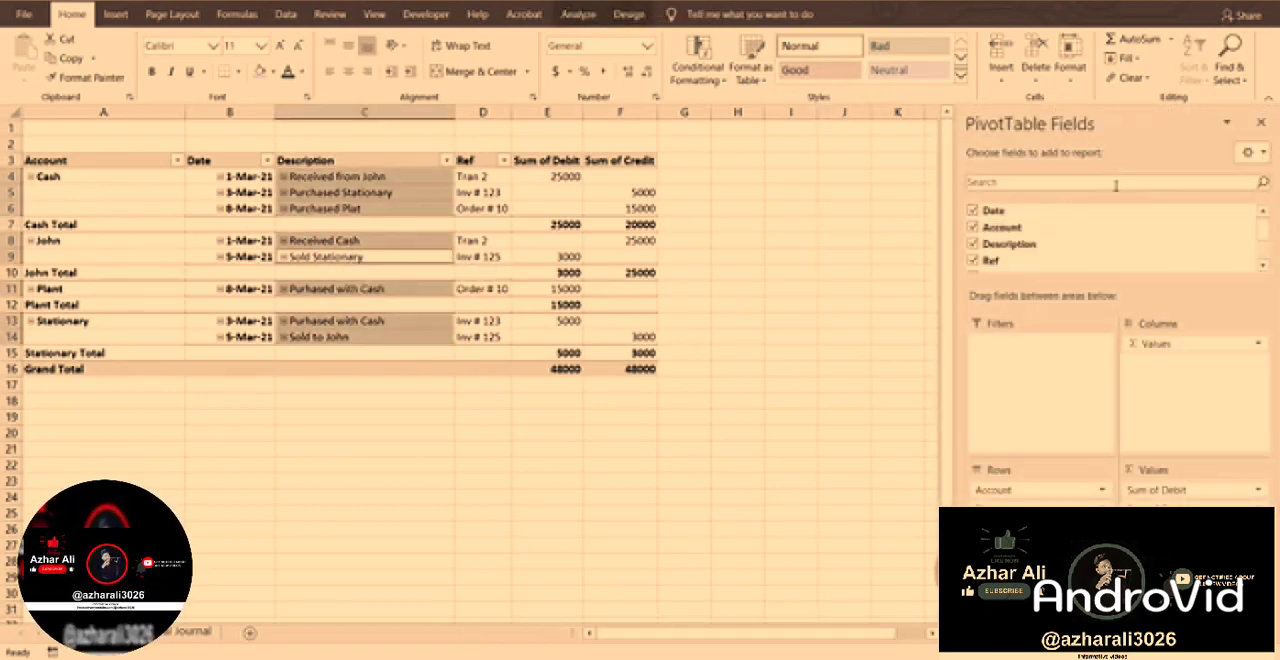
click(1103, 492)
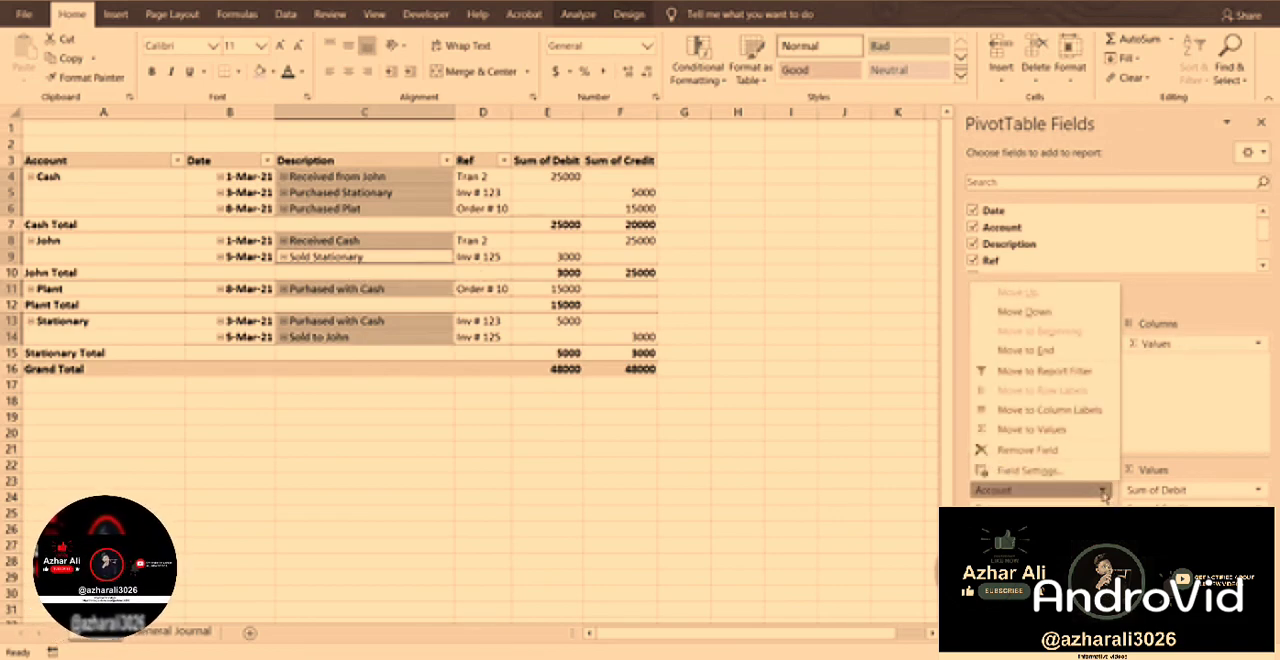
click(1040, 472)
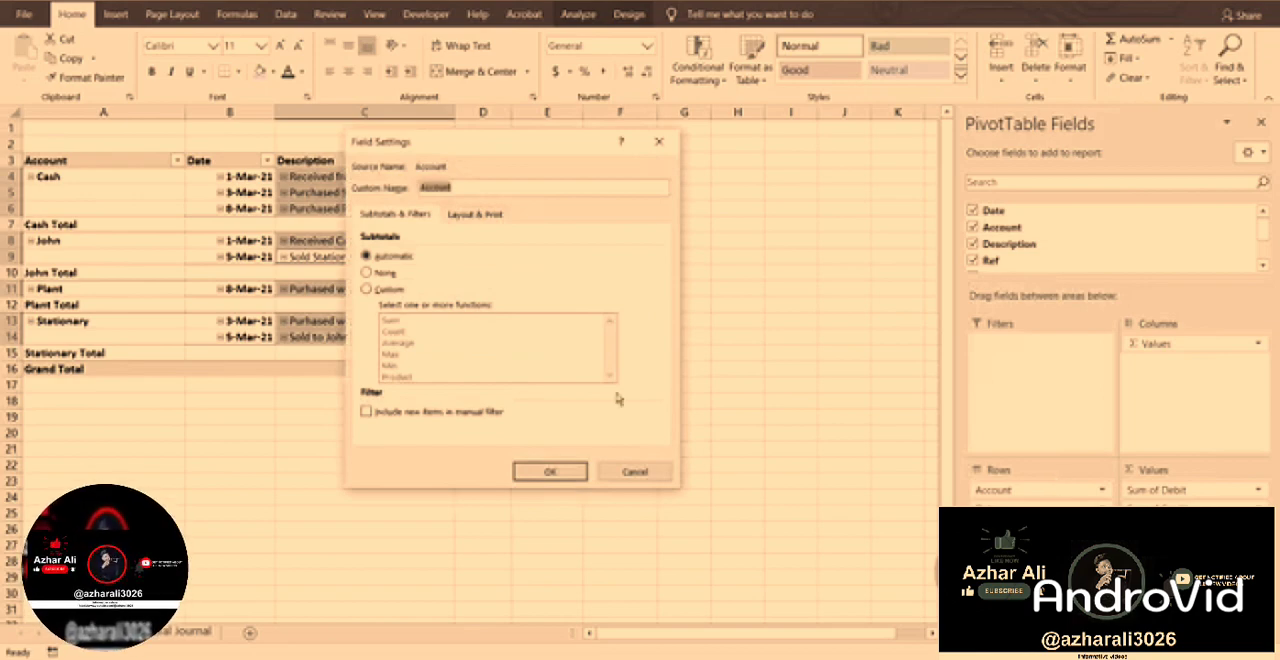
click(470, 214)
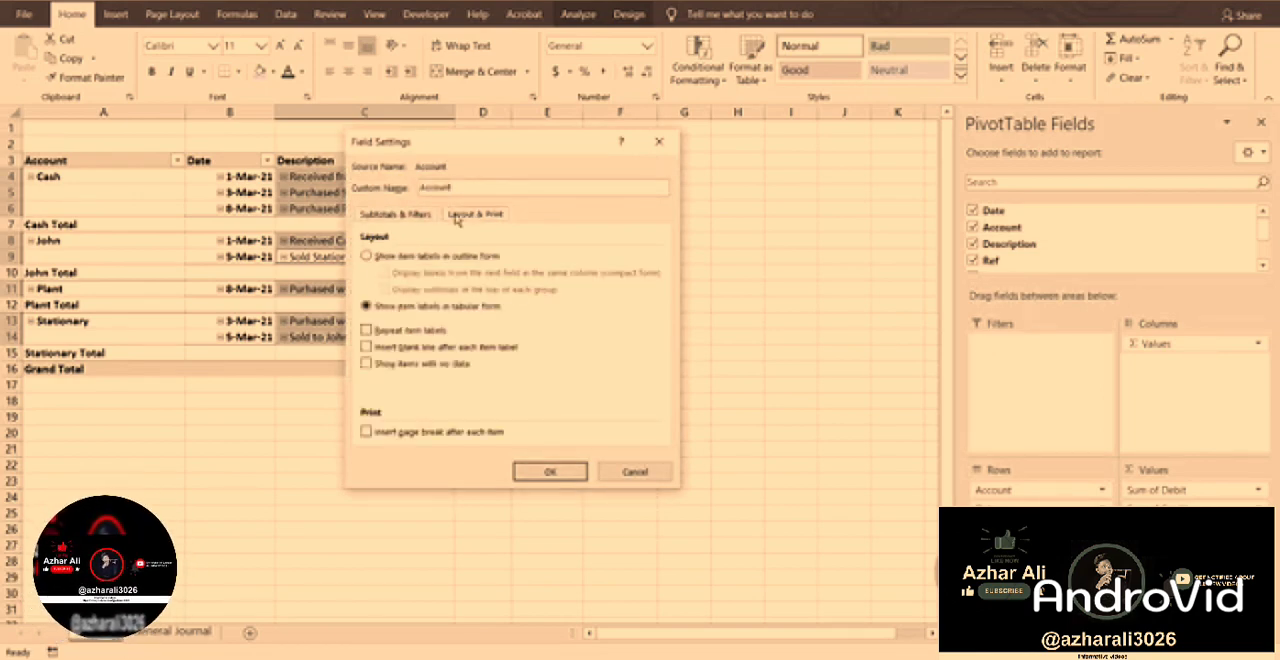
click(366, 347)
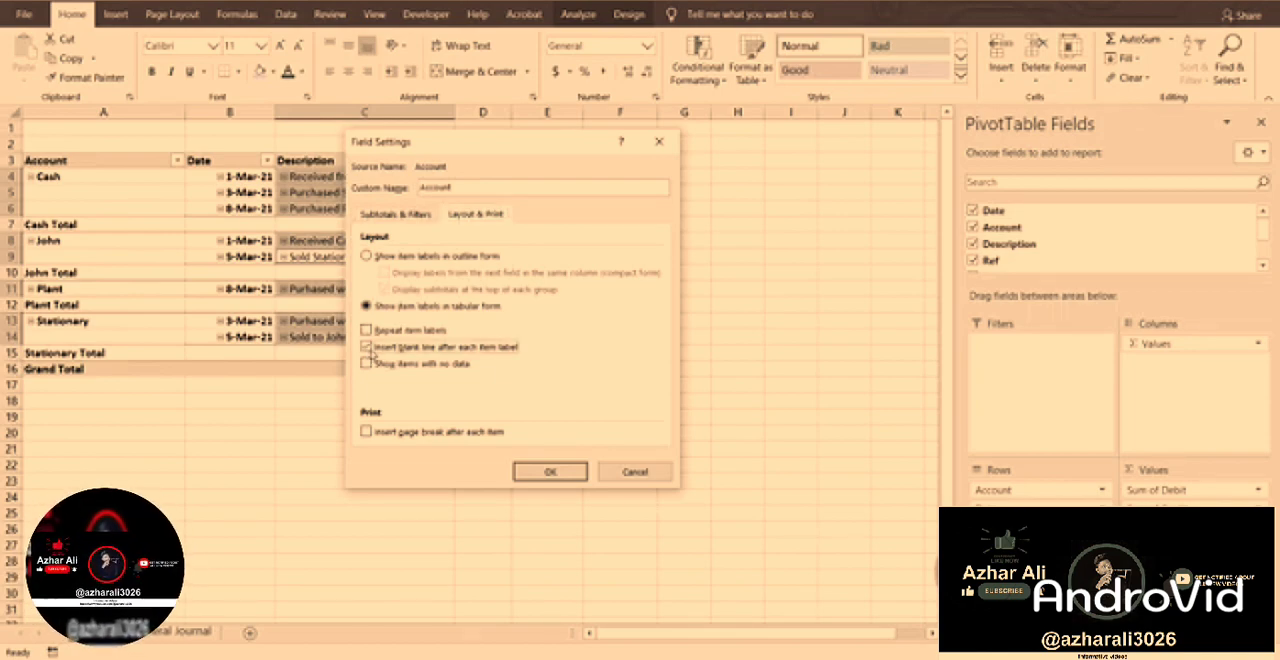
click(527, 474)
click(525, 480)
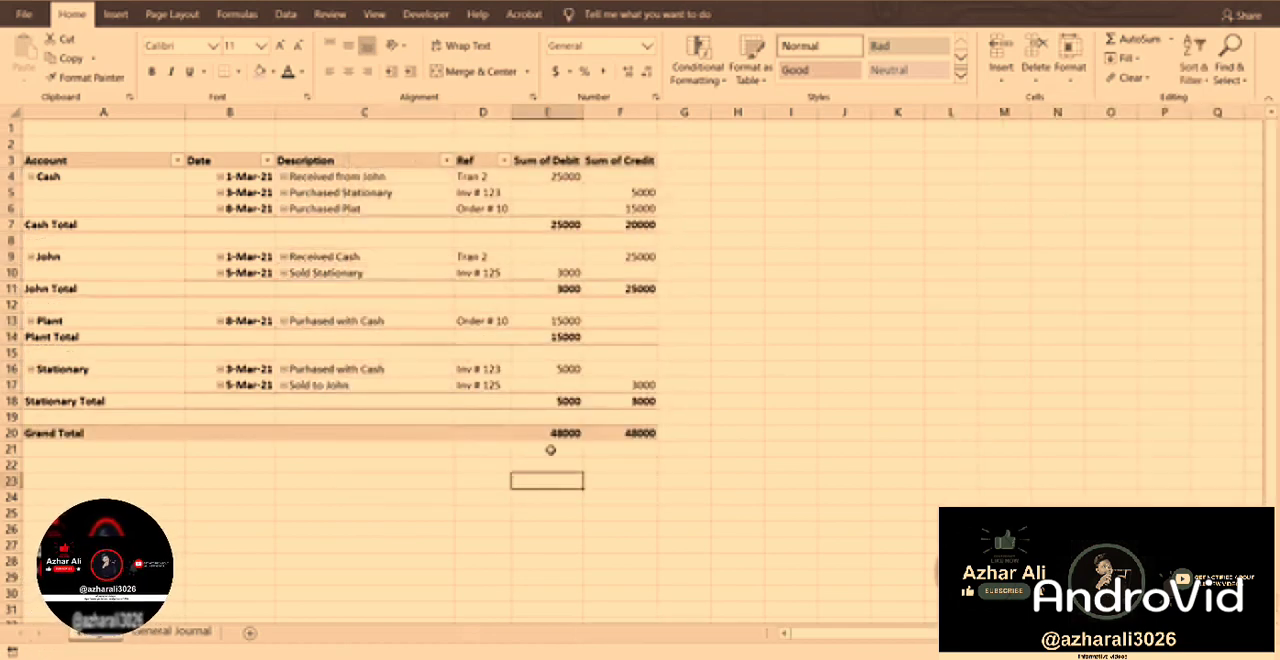
Set the PivotTable's report layout to repeat all item labels.
click(372, 277)
click(575, 16)
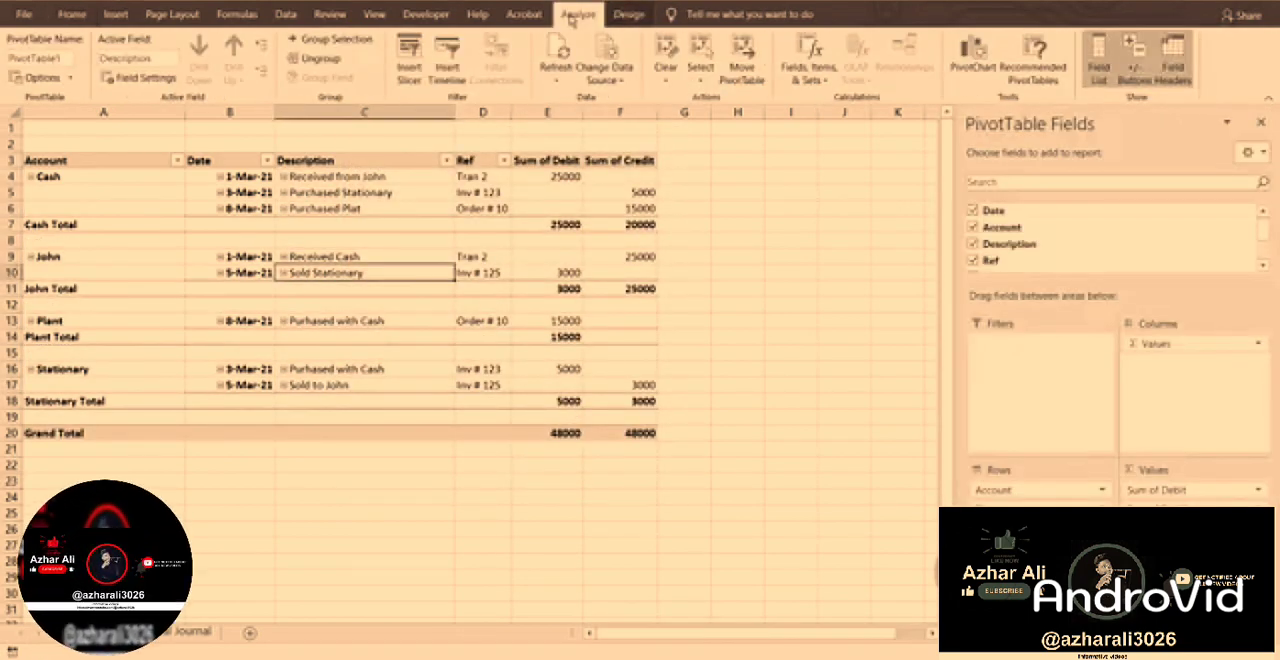
click(624, 16)
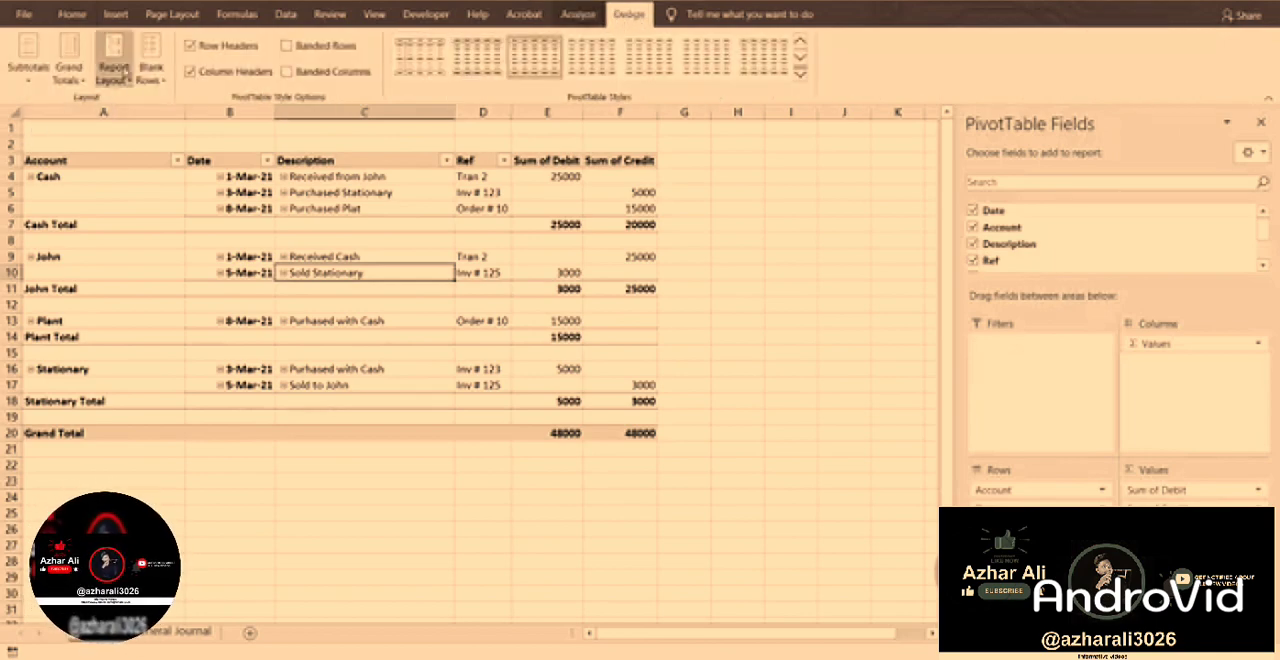
click(115, 70)
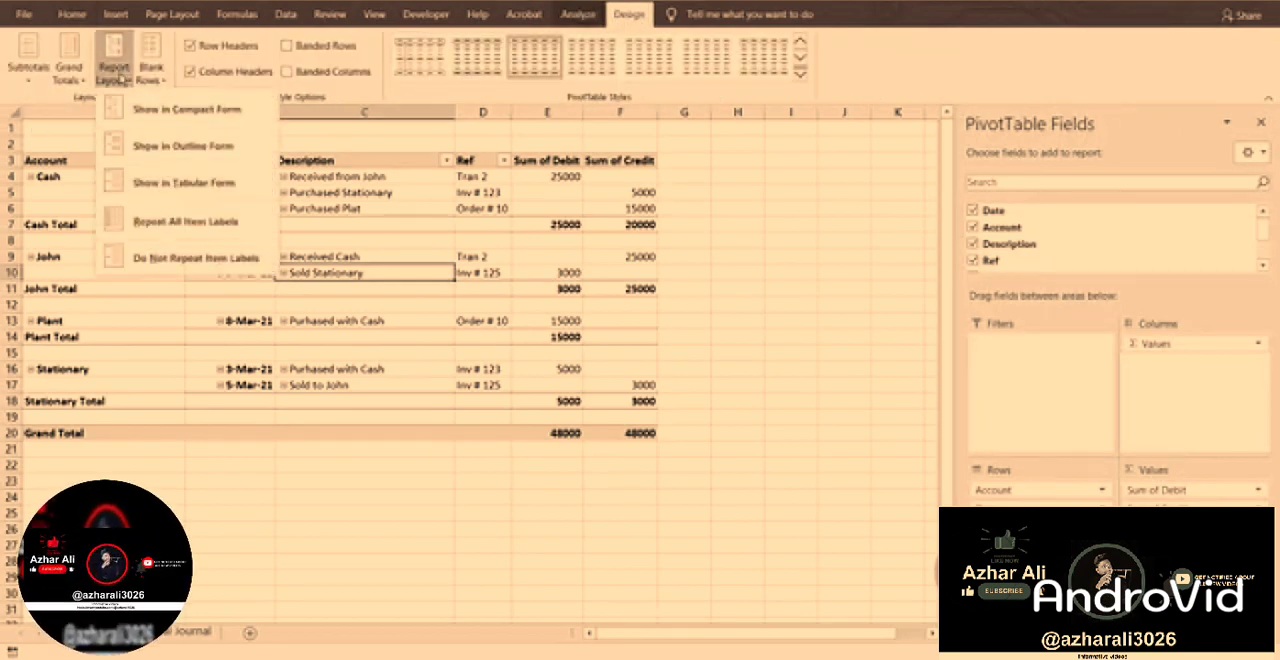
click(163, 225)
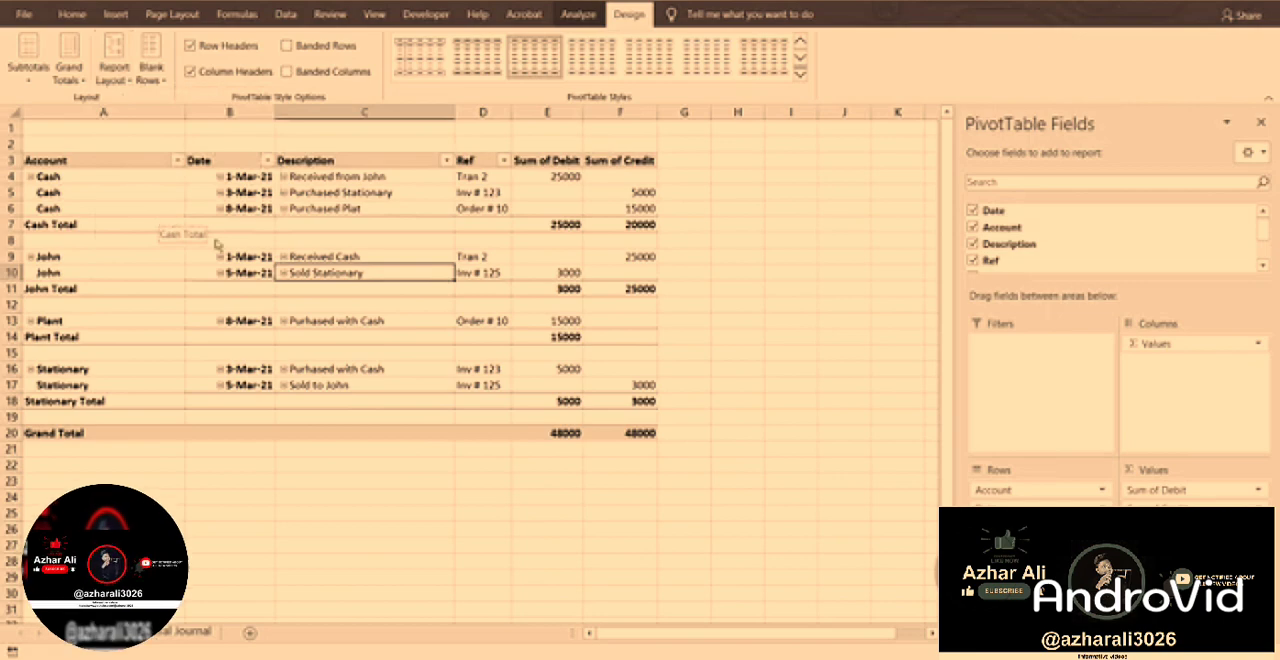
Turn off repeated item labels in the Account field's layout settings.
click(1102, 490)
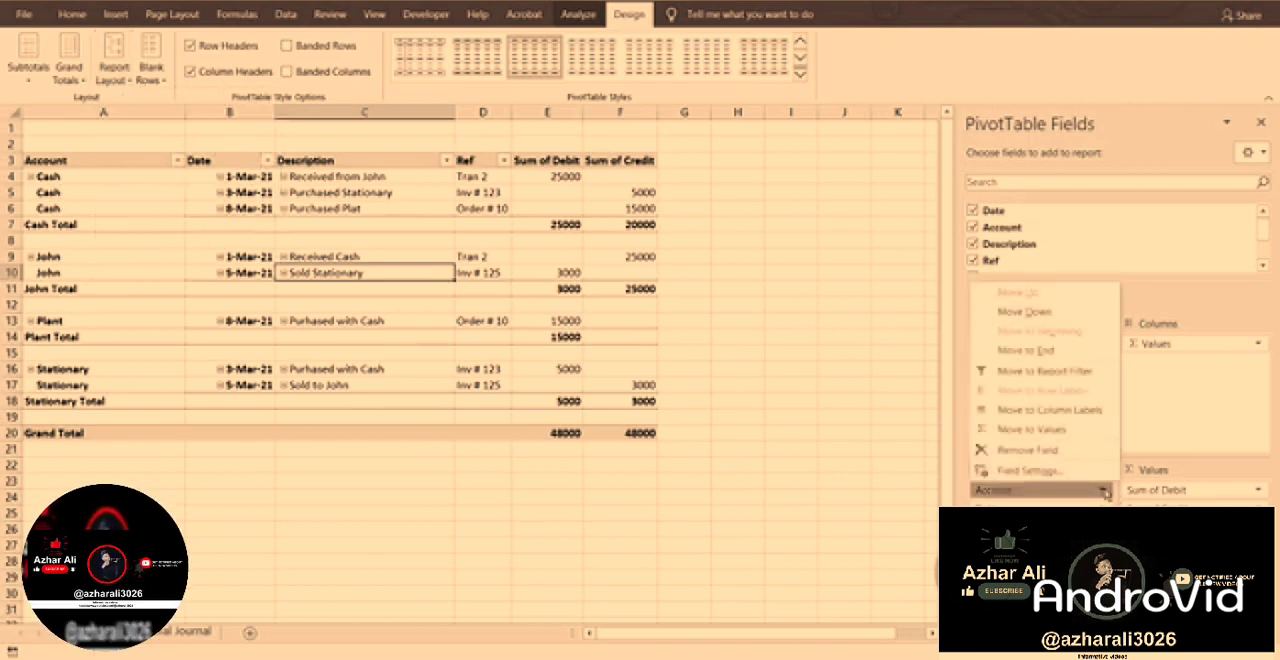
click(1063, 478)
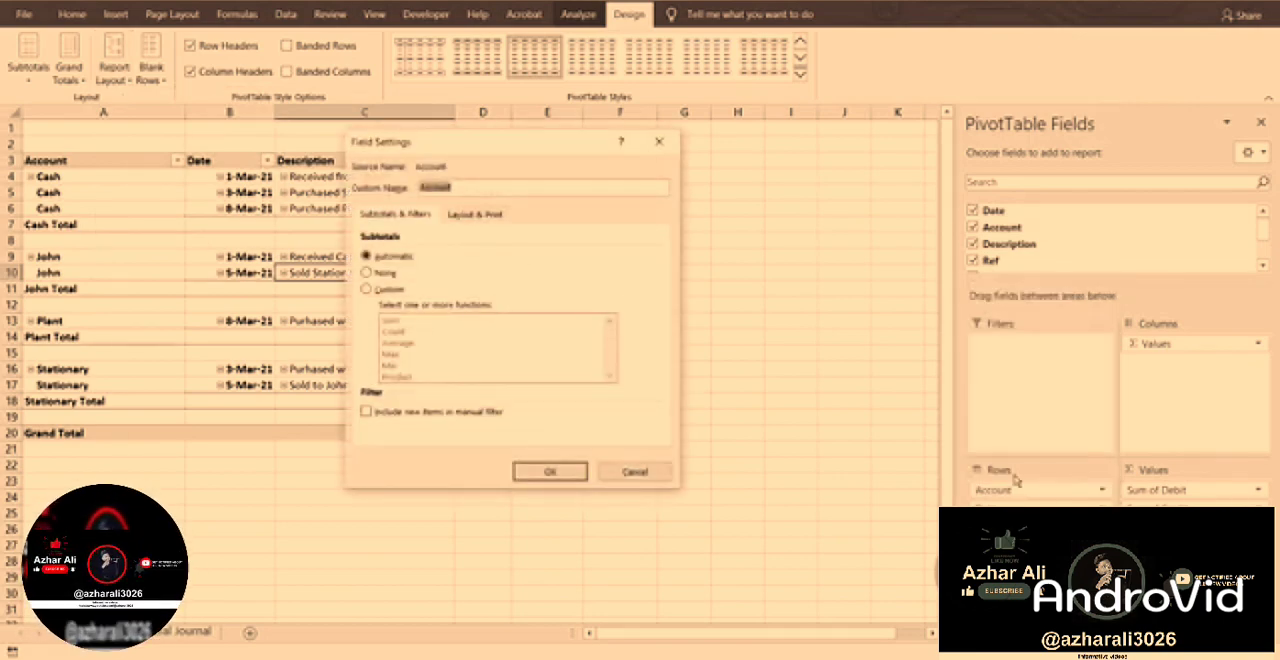
click(464, 225)
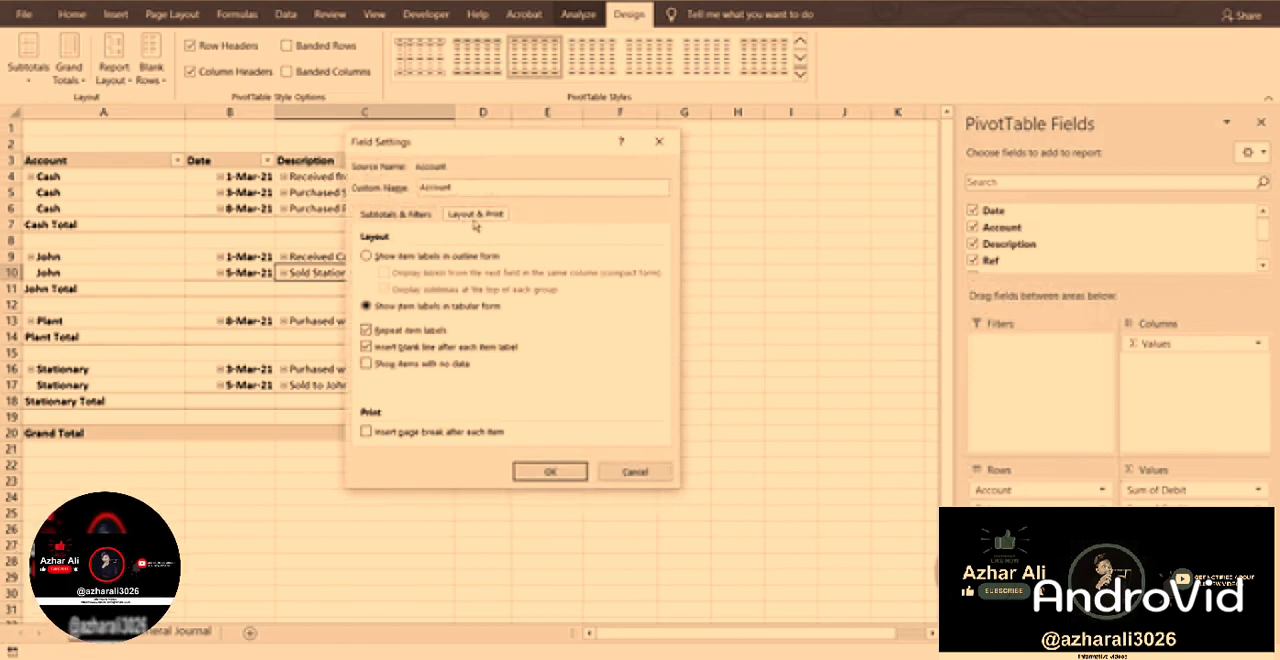
click(366, 330)
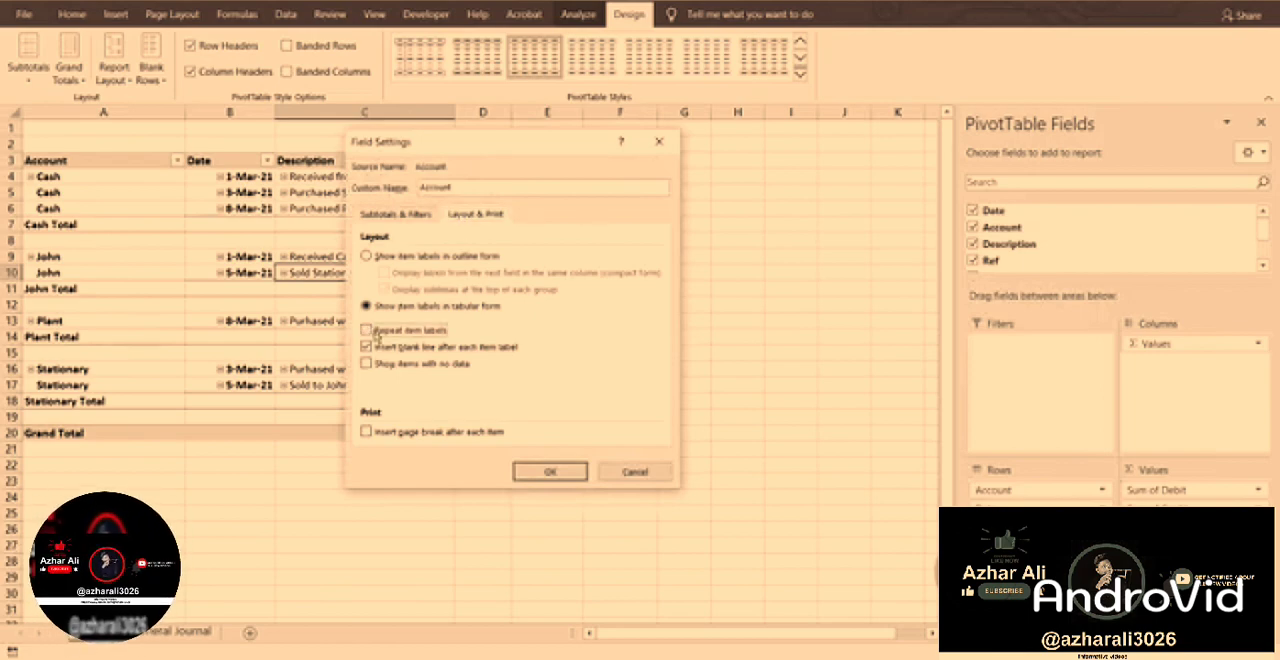
click(545, 472)
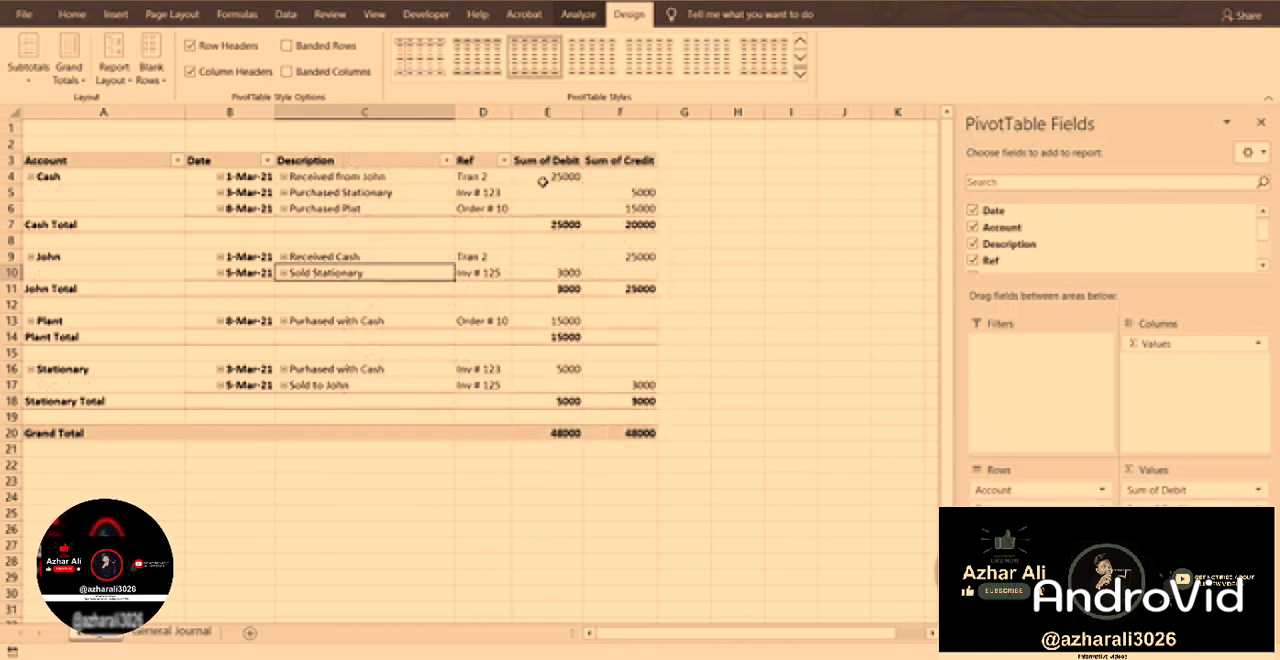
drag(541, 181, 670, 446)
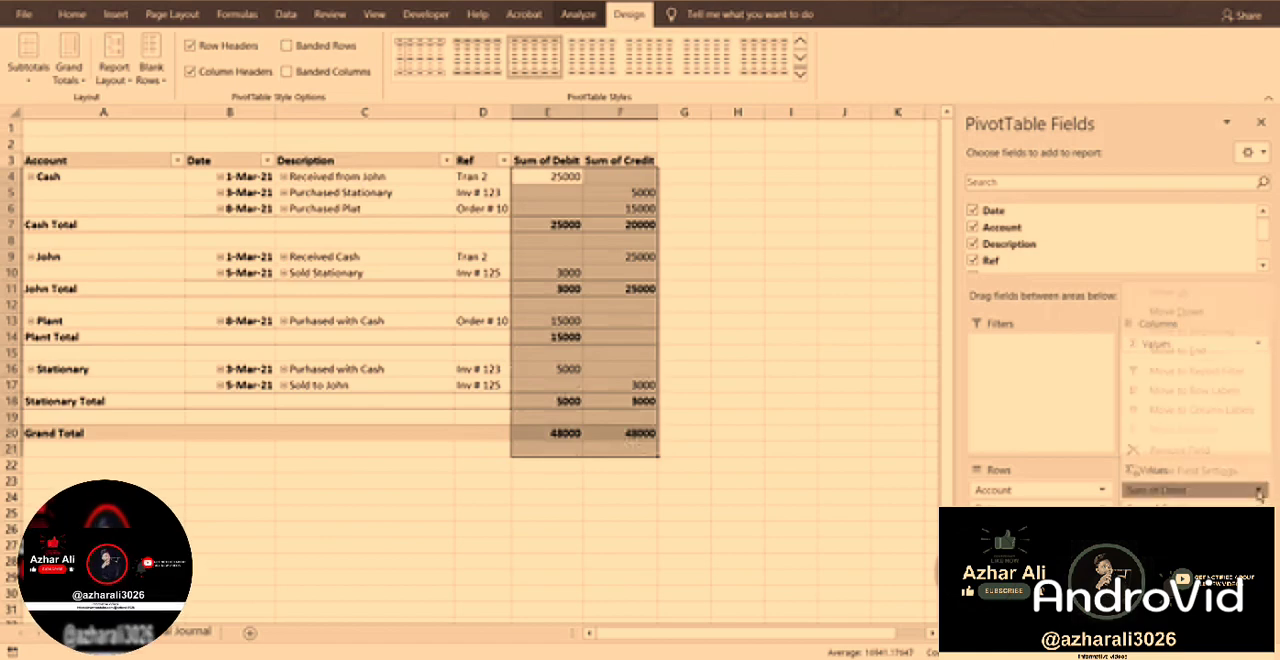
click(1259, 491)
click(752, 531)
click(498, 259)
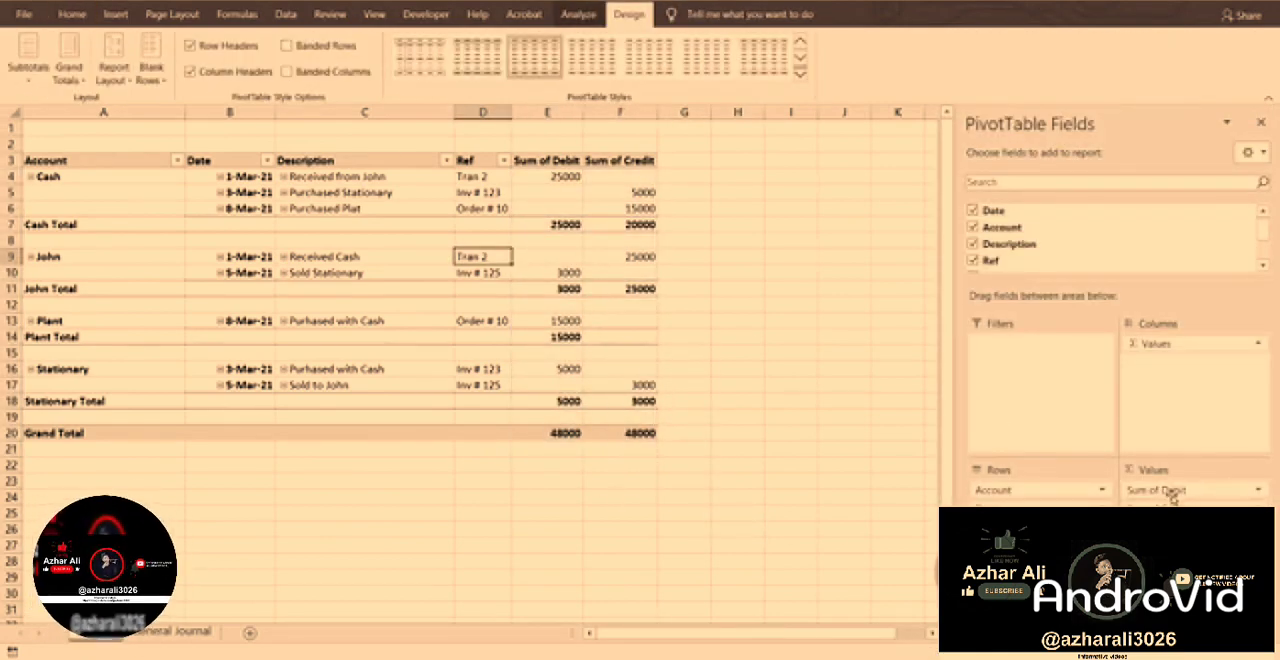
Set the number format of the Sum of Debit value field to Currency with the $ symbol and two decimals.
click(1258, 491)
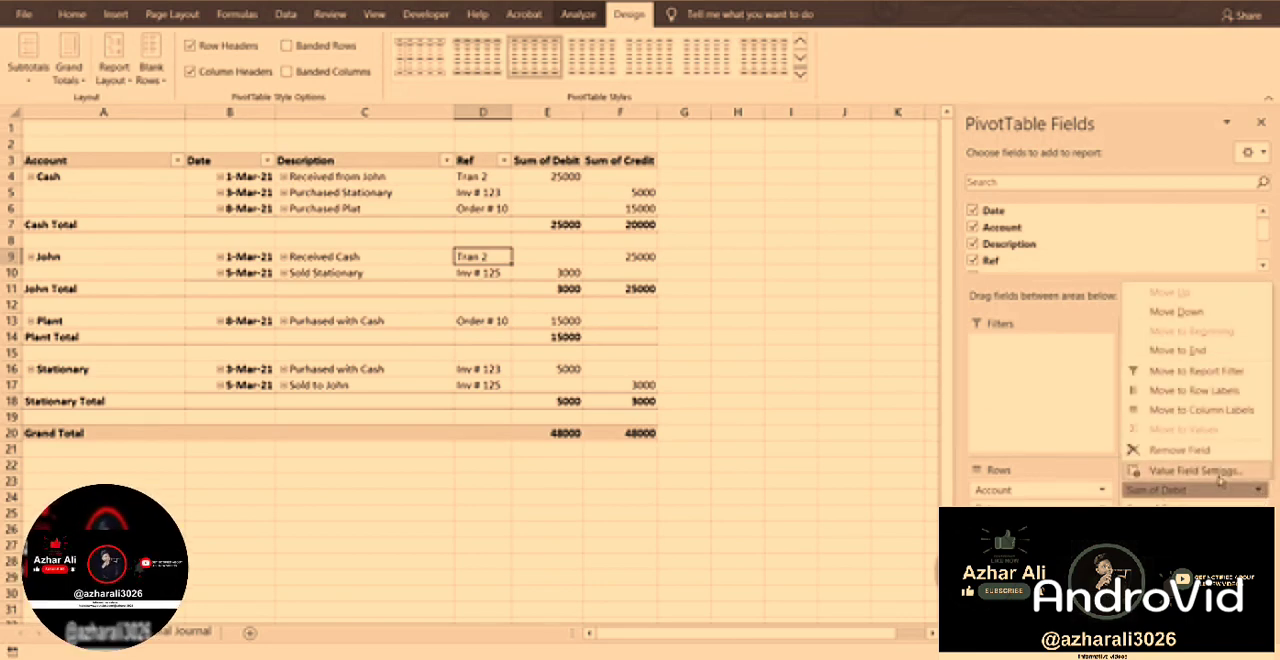
click(1217, 474)
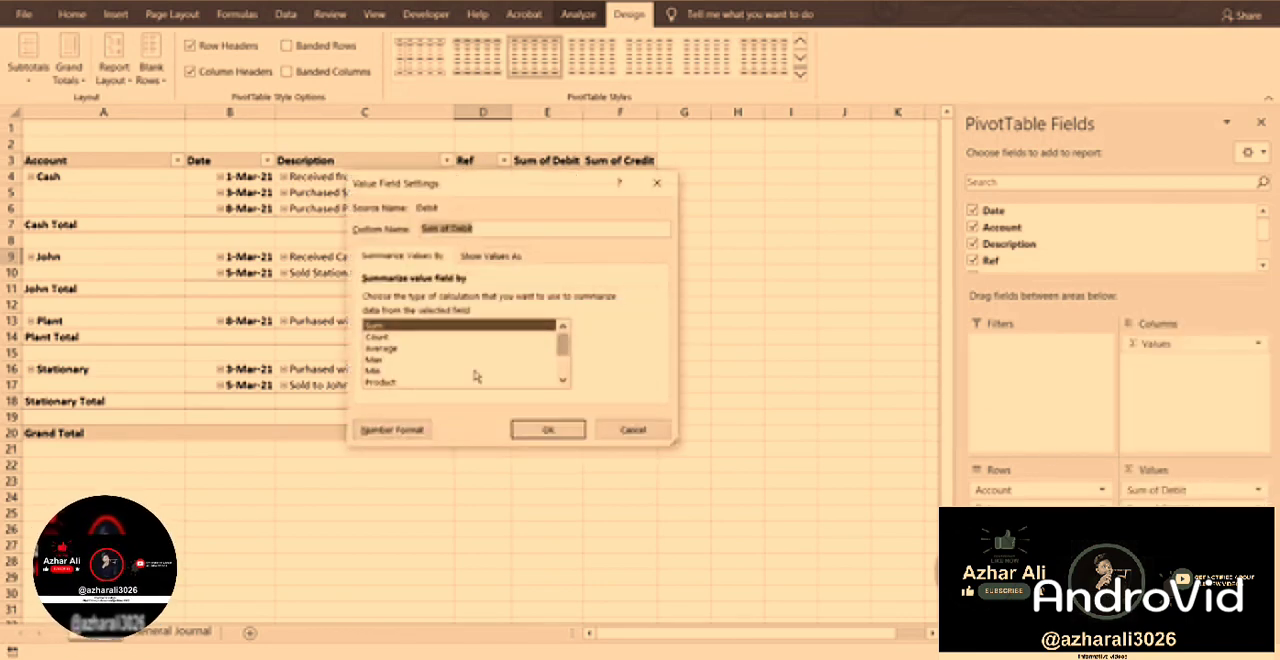
click(387, 430)
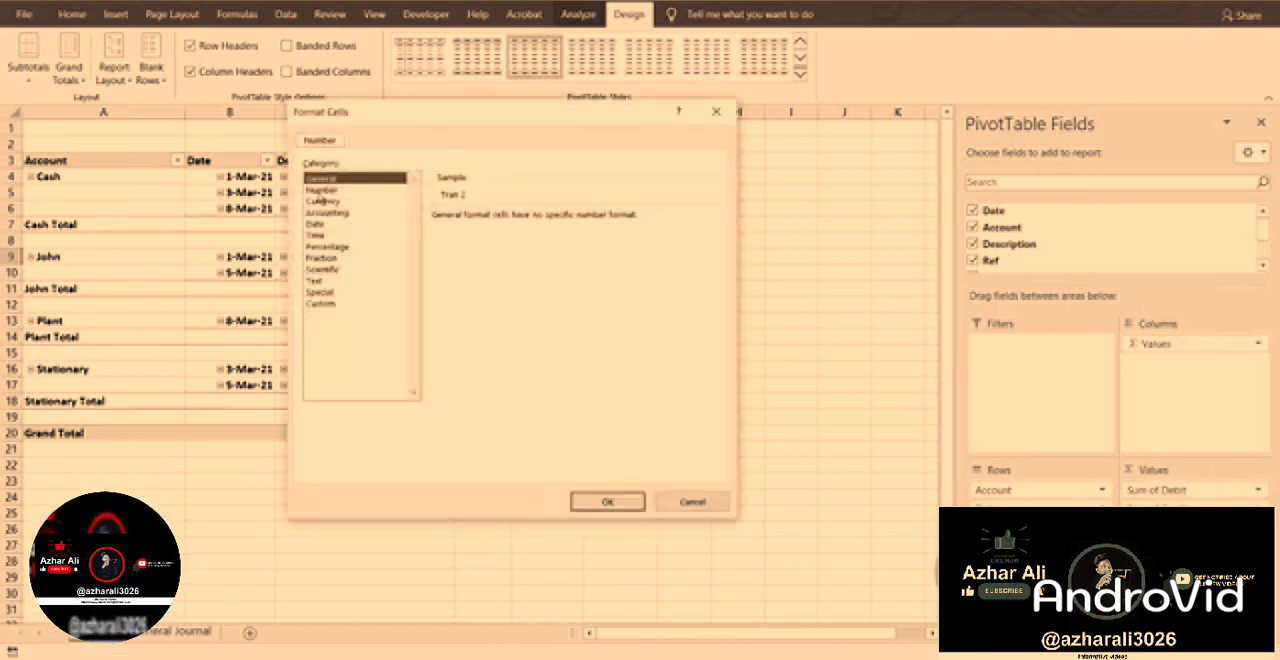
click(322, 201)
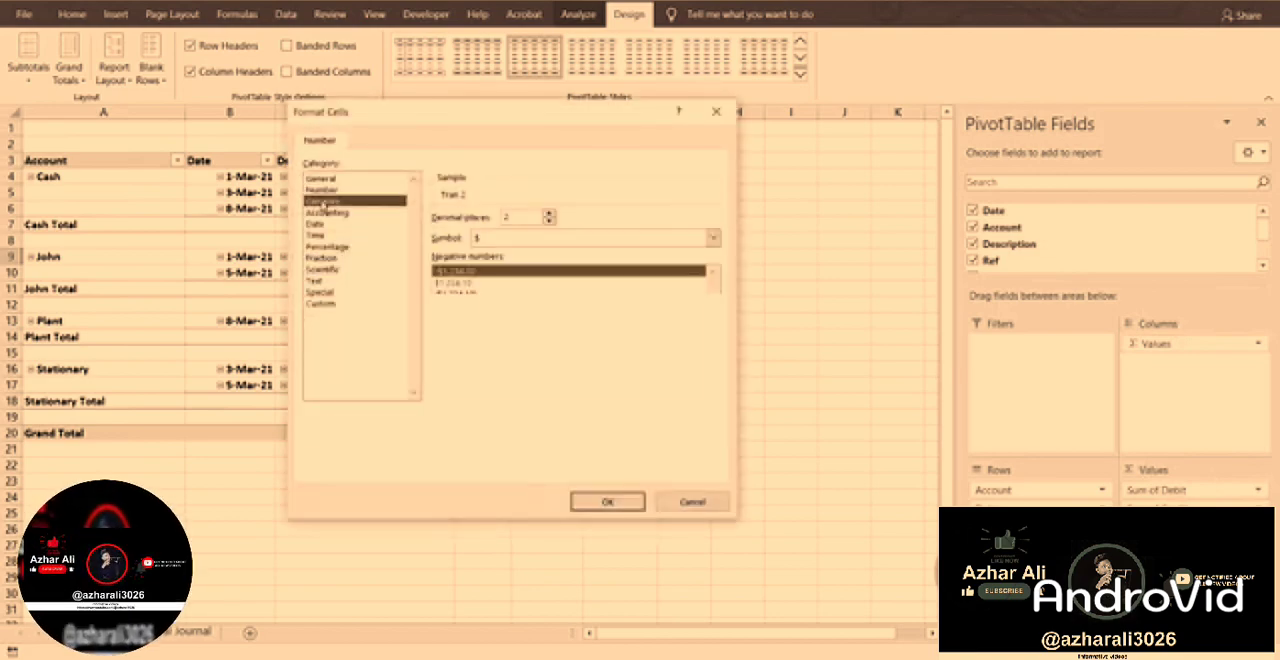
click(608, 500)
click(547, 430)
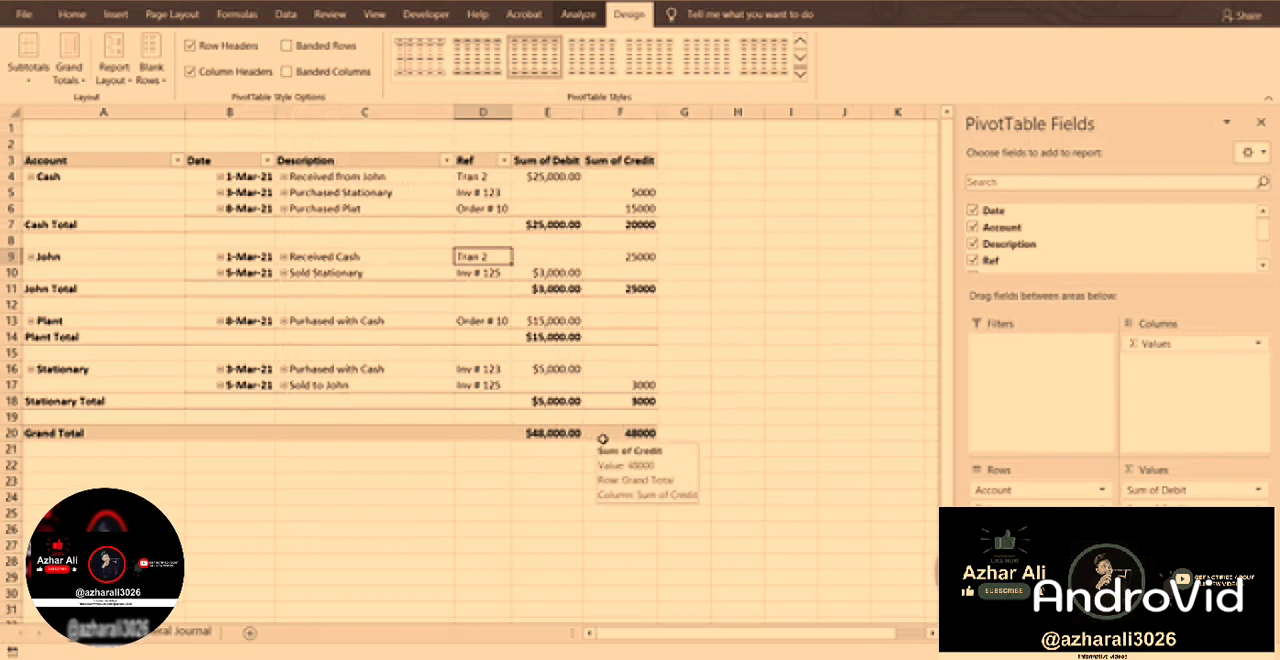
Set the number format of the Sum of Credit value field to Currency with the $ symbol and two decimals.
click(1258, 507)
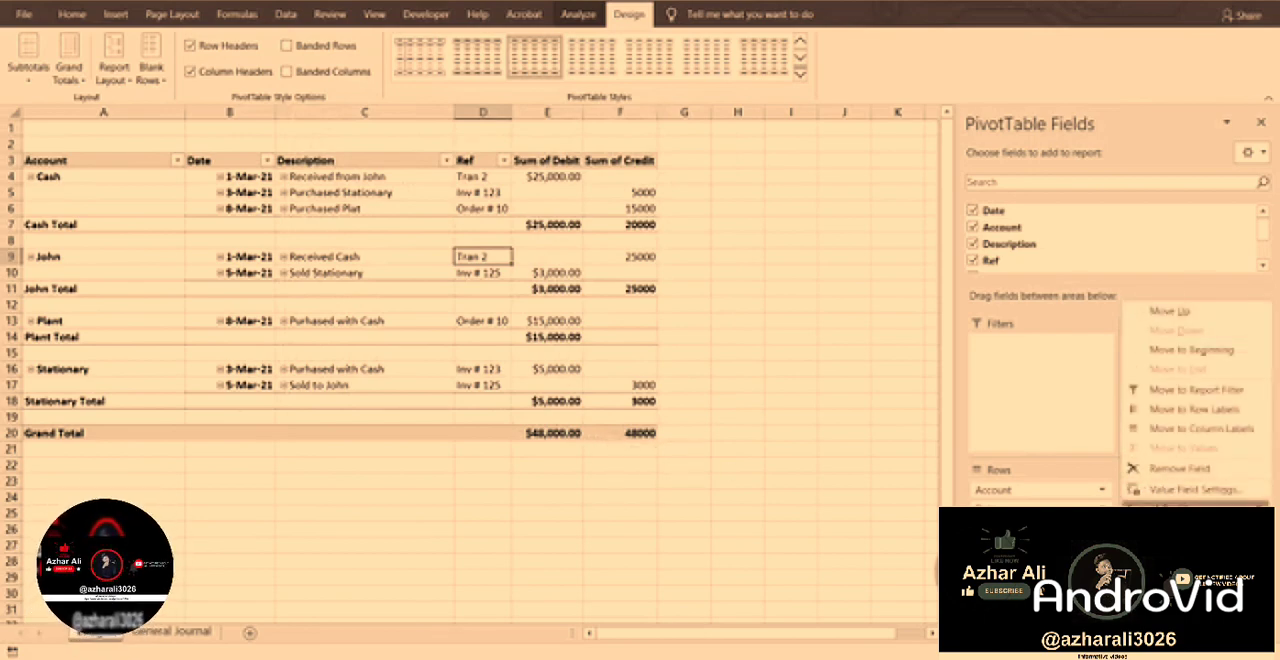
click(1180, 491)
click(370, 427)
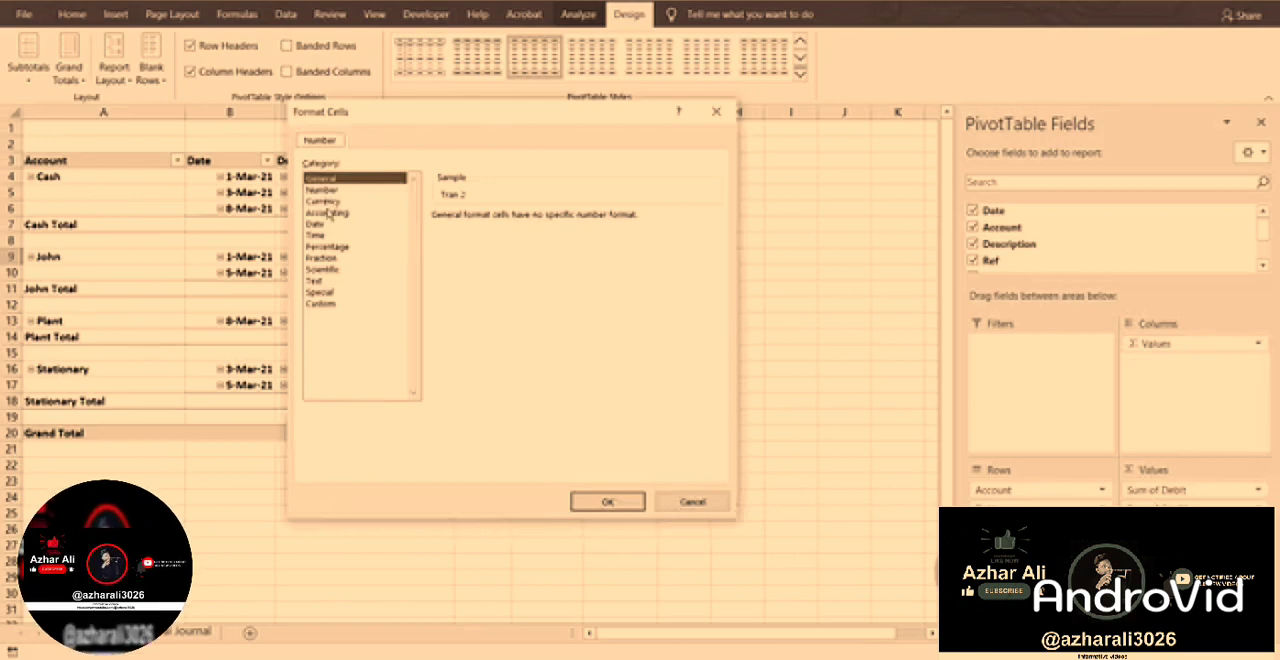
click(323, 201)
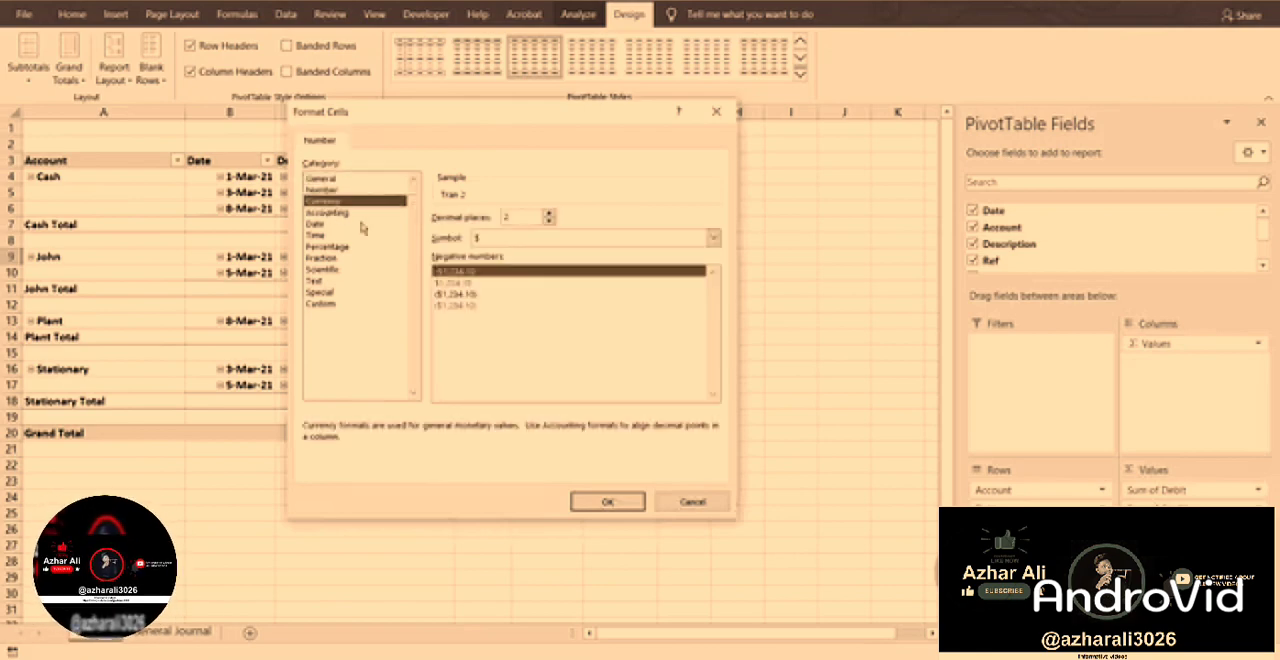
click(604, 503)
click(537, 429)
click(684, 400)
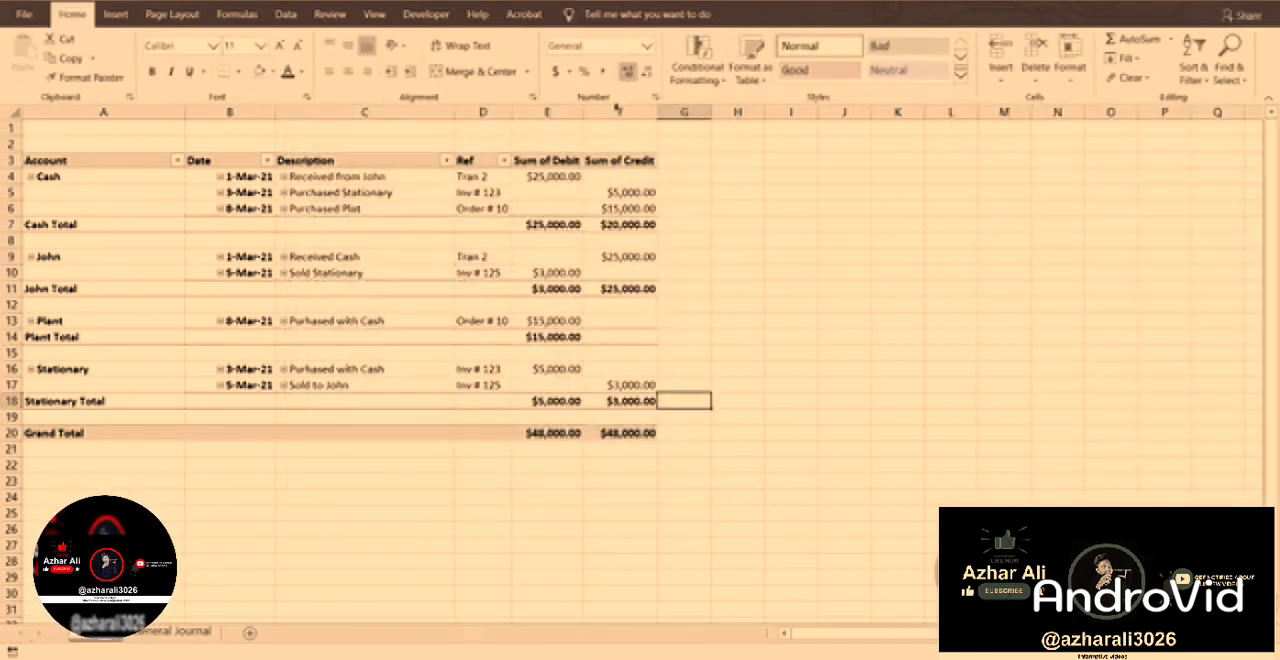
Rename the Sum of Debit and Sum of Credit column headings in row 3 as Debit and Credit.
click(550, 163)
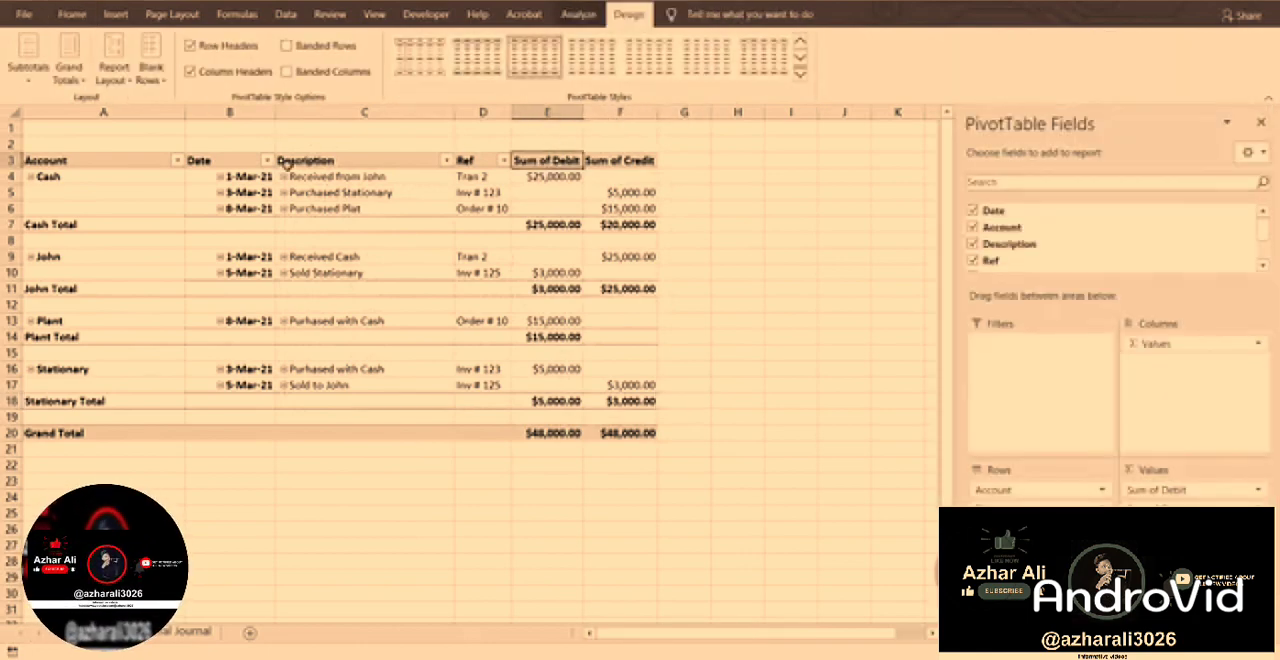
text(De)
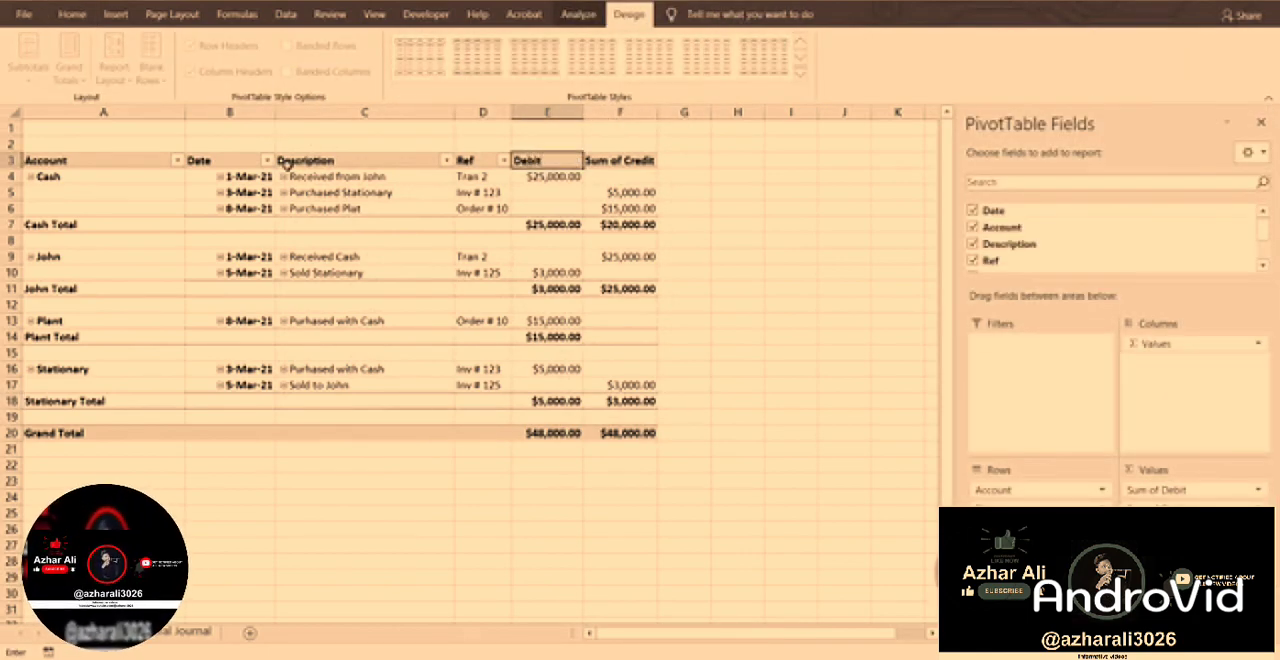
text(bit)
key(Tab)
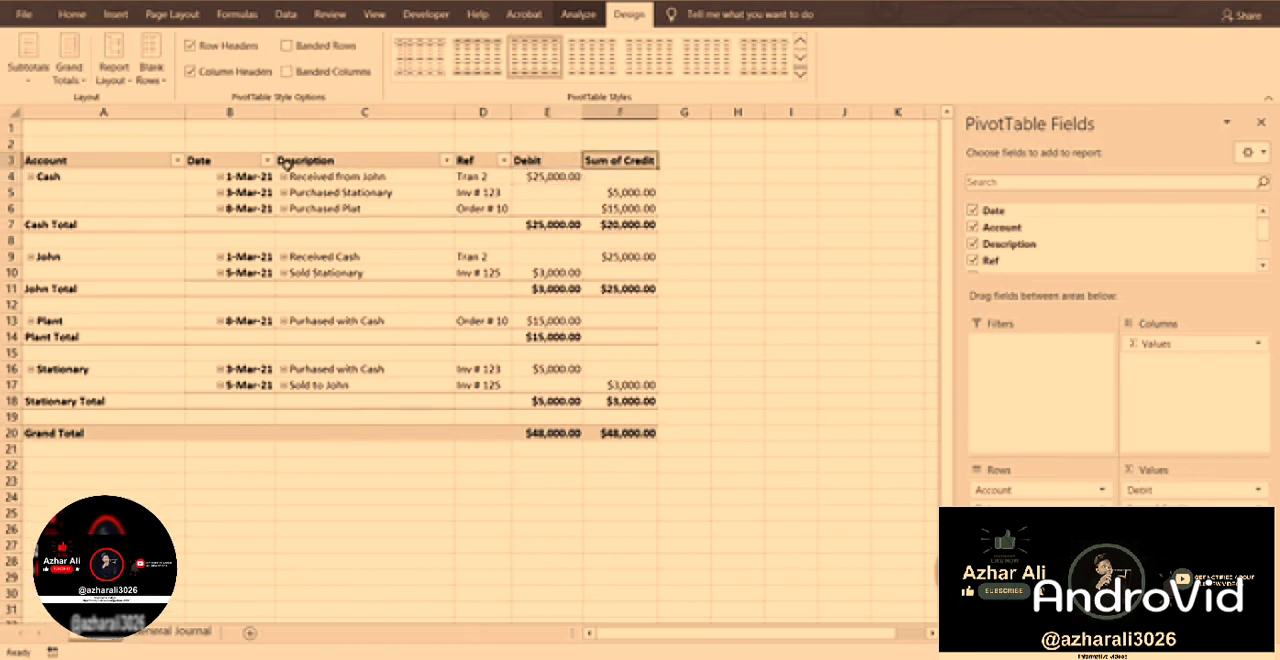
text(C)
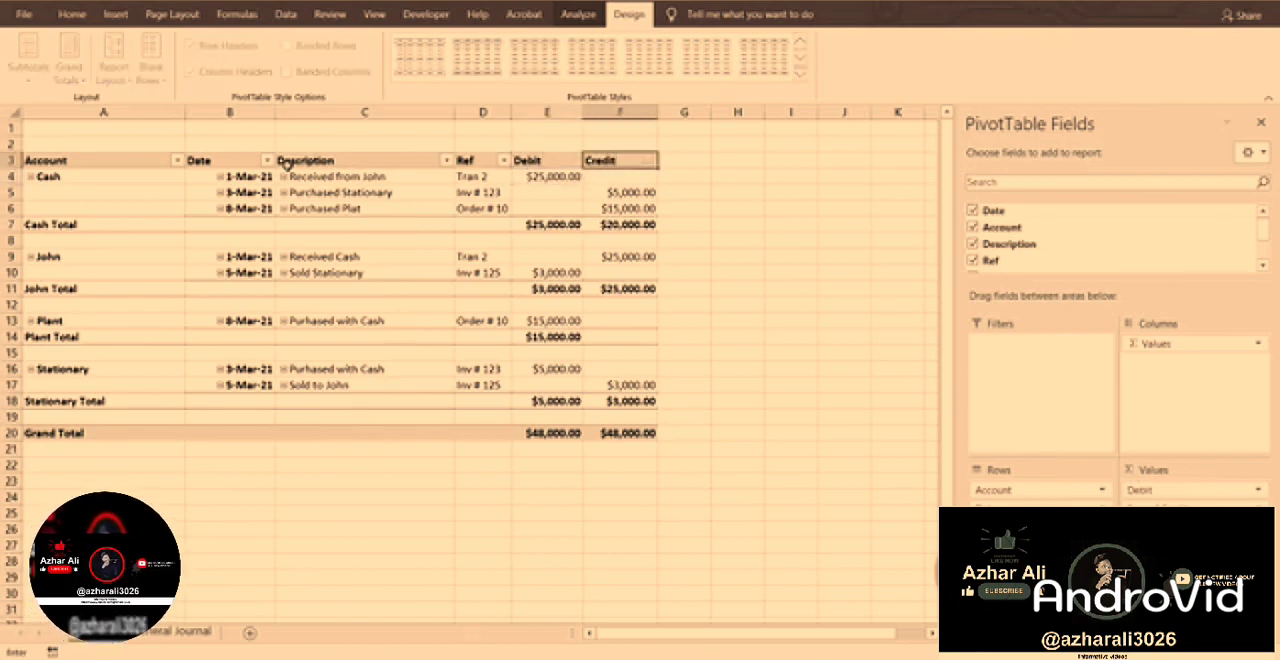
key(Return)
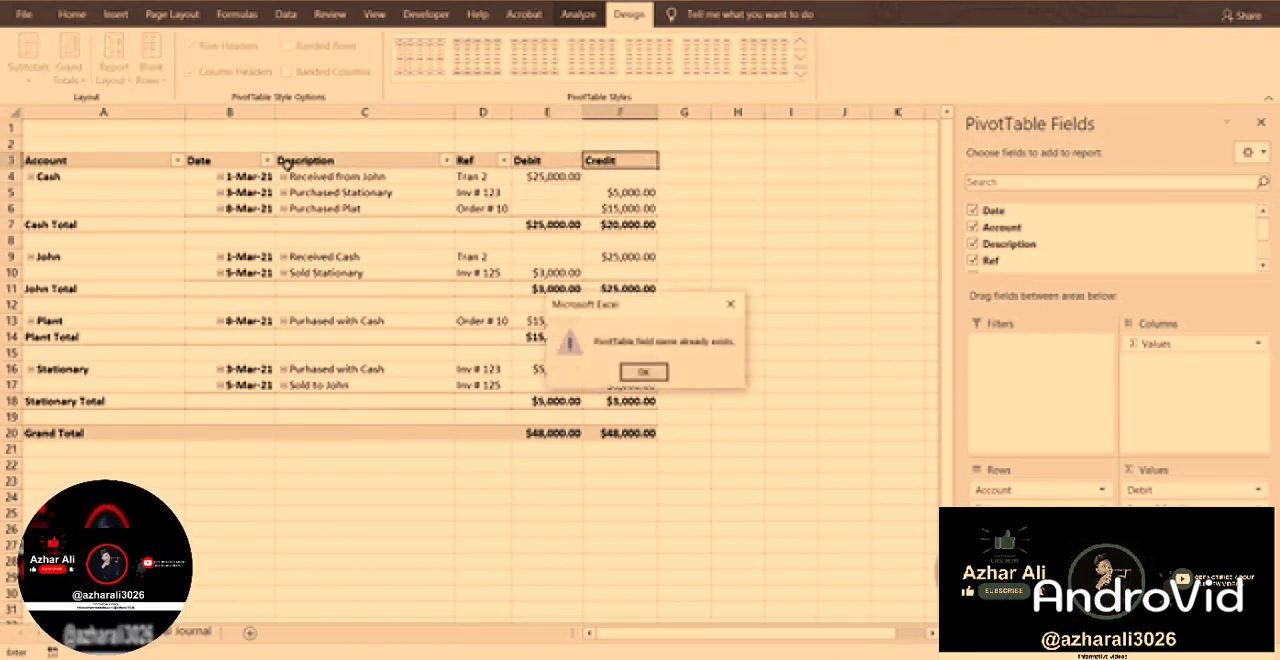
key(Return)
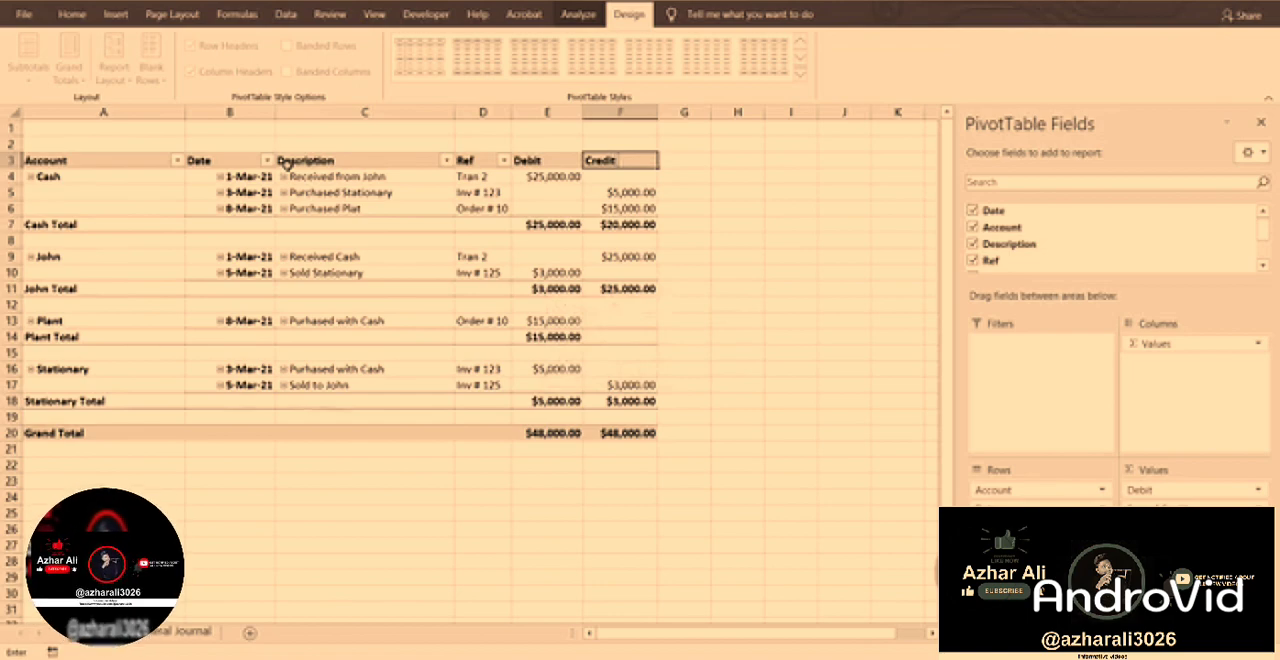
key(Return)
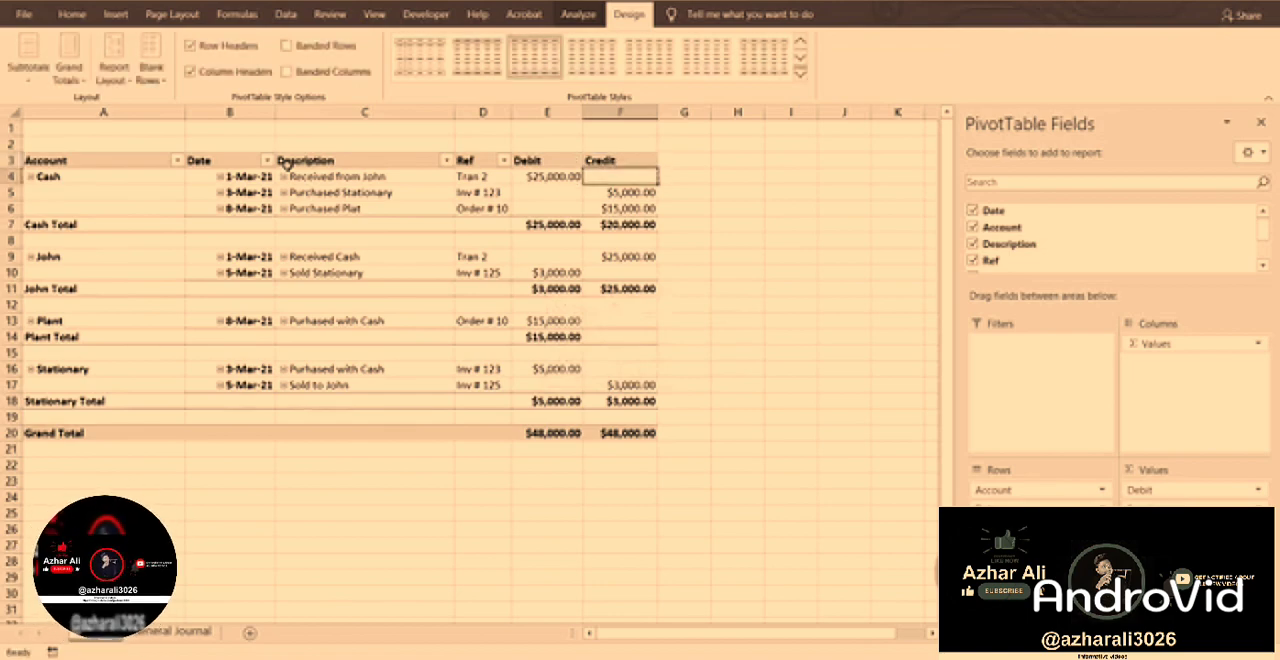
Hide the PivotTable field list and widen the Debit and Credit columns E and F to an equal width.
click(1262, 128)
click(850, 258)
drag(603, 112, 778, 112)
click(582, 111)
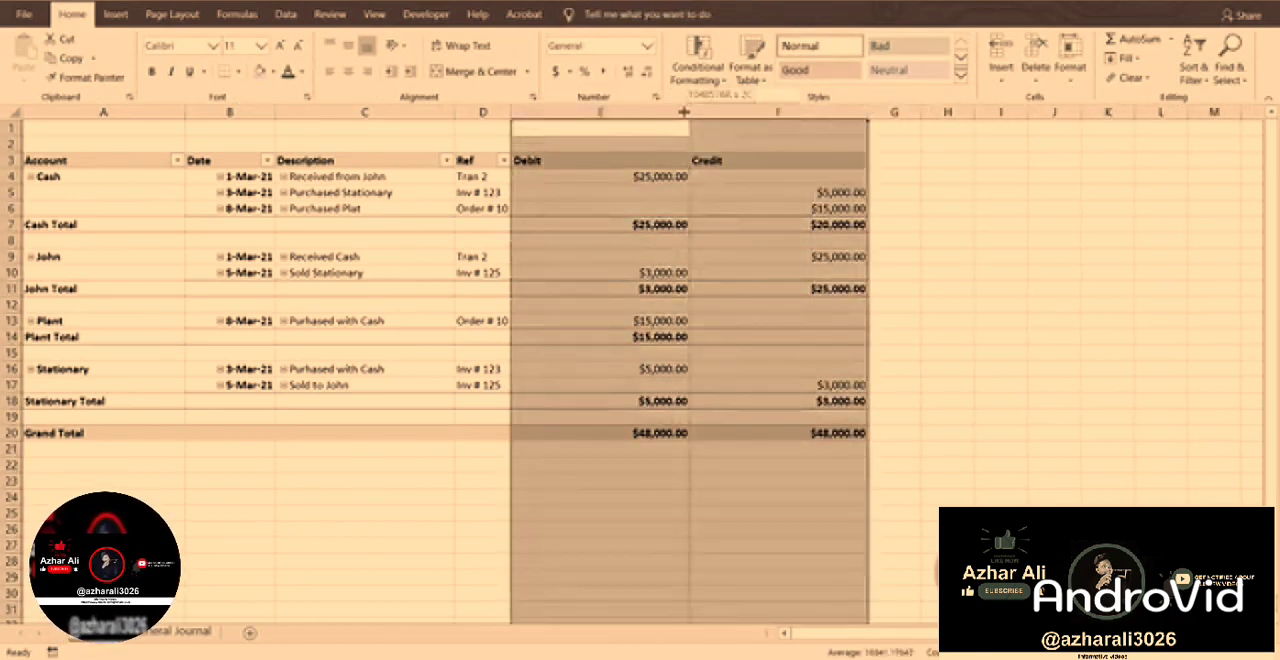
drag(690, 112, 632, 112)
click(710, 268)
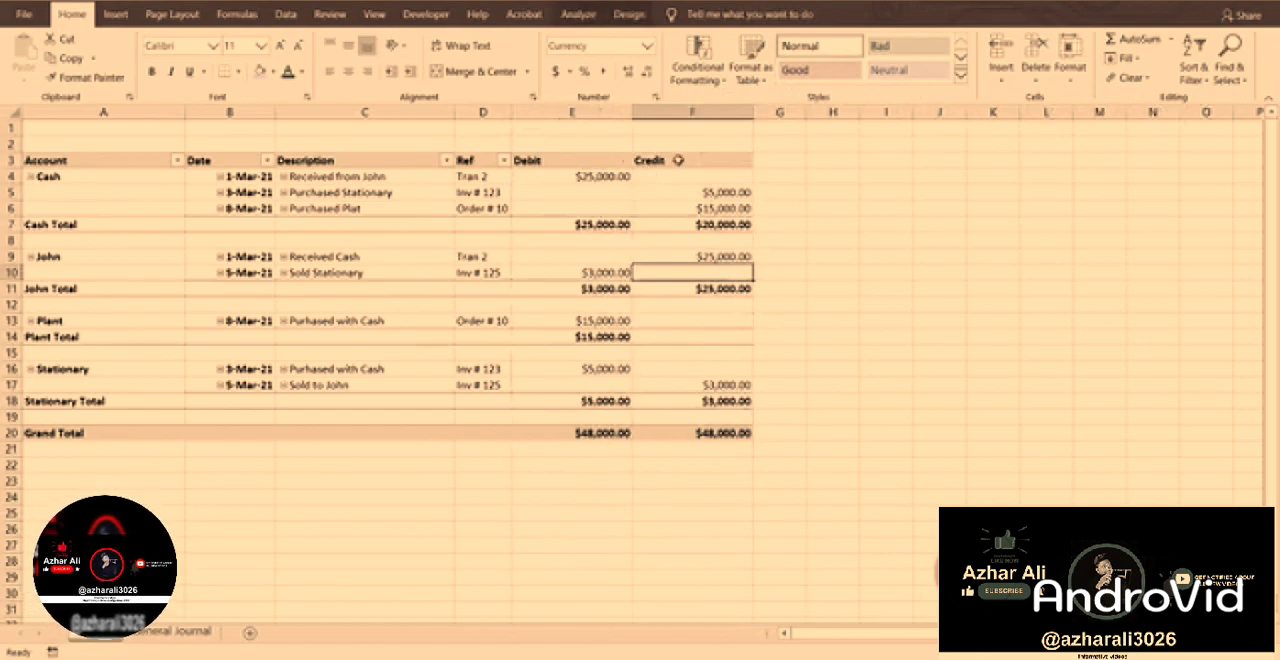
Widen the Ref, Description, Date and Account columns D, C, B and A slightly.
drag(510, 112, 543, 112)
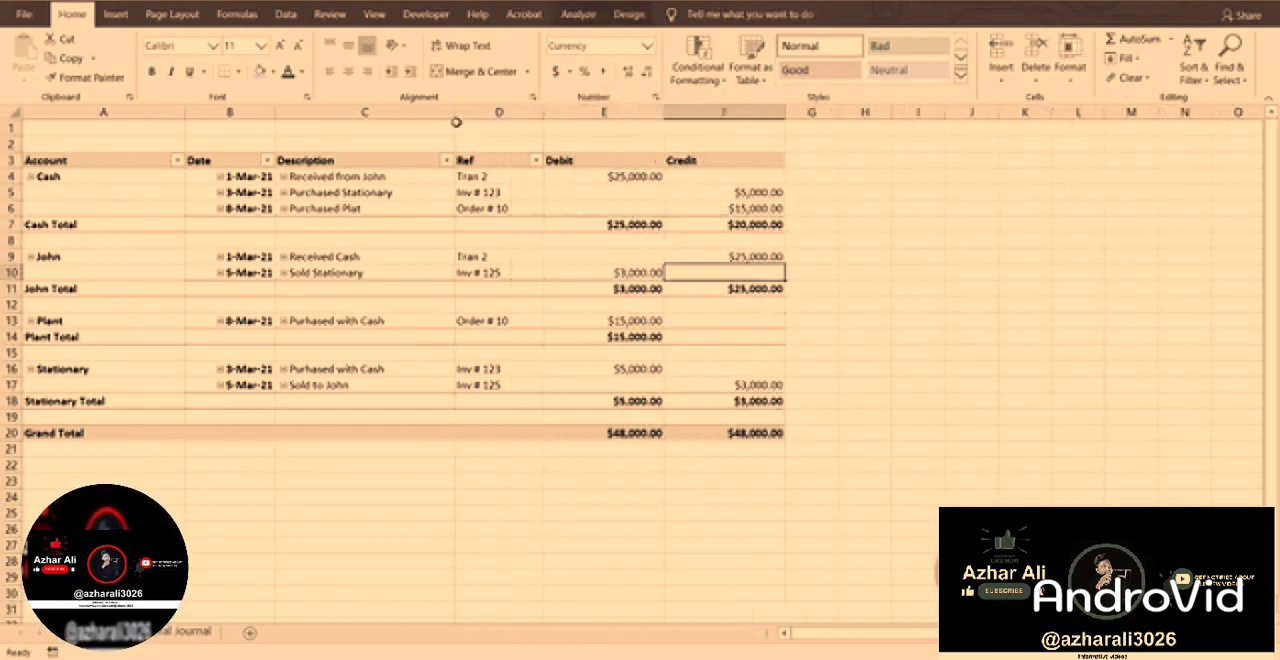
drag(455, 112, 484, 113)
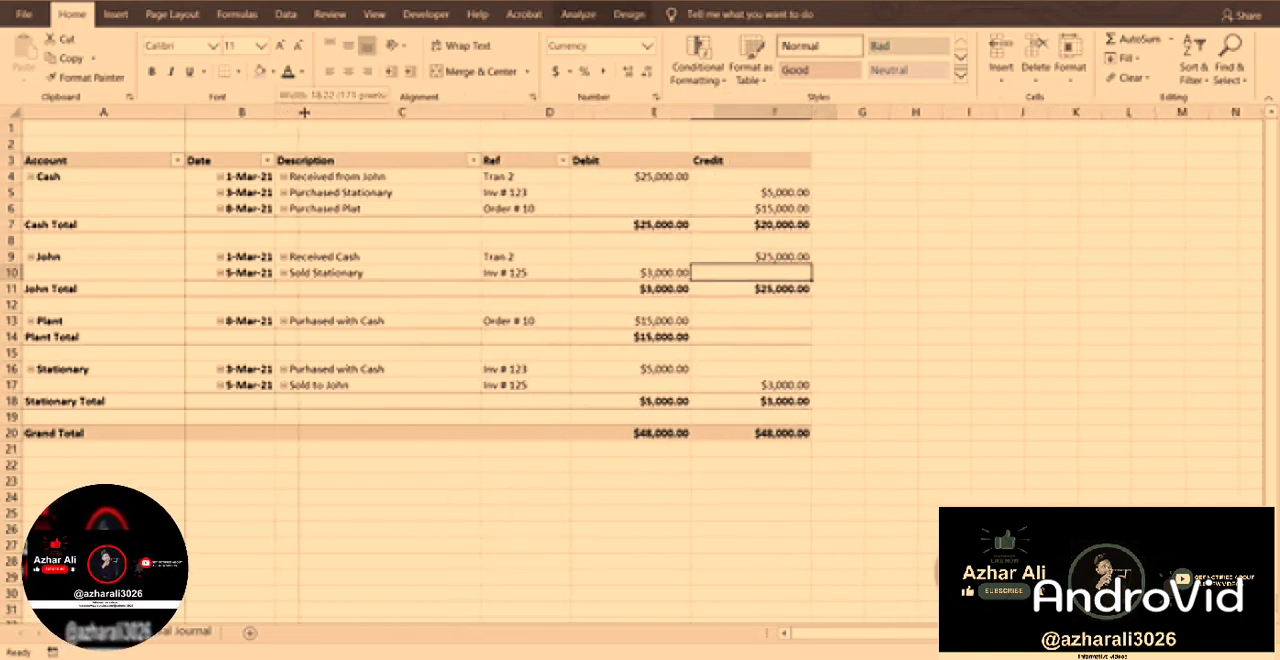
drag(275, 112, 303, 112)
drag(188, 112, 195, 112)
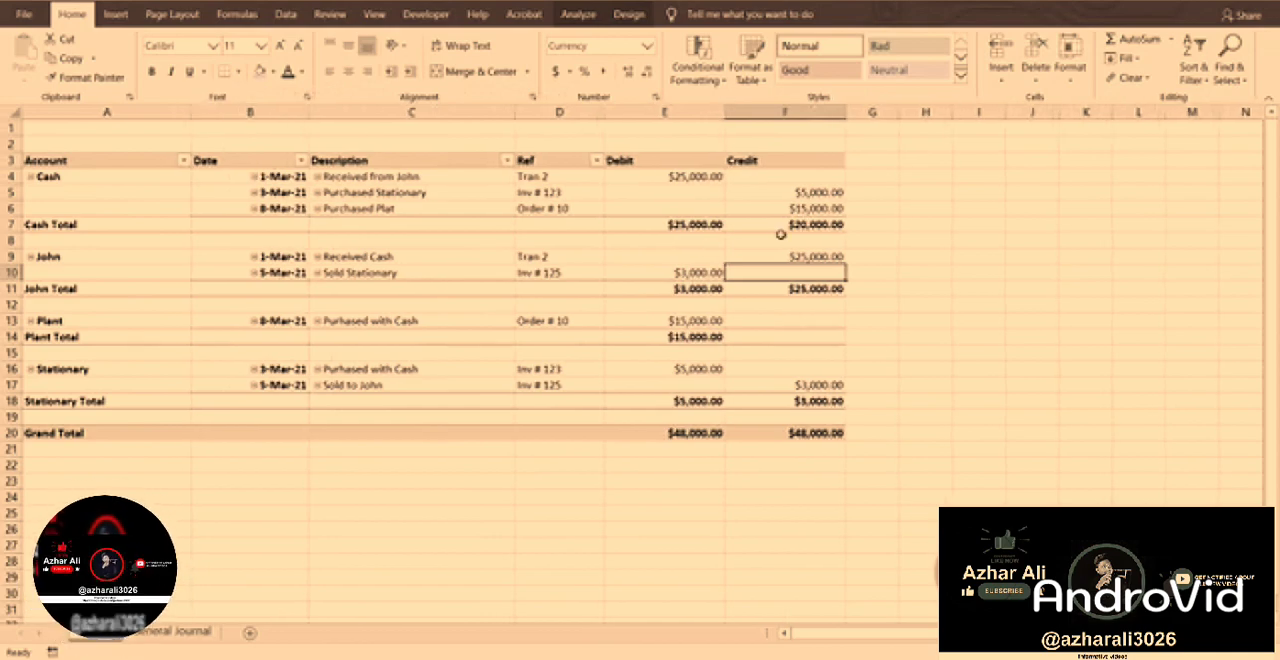
Apply a bordered grid style from the Light group of PivotTable styles to the ledger.
click(716, 225)
click(802, 225)
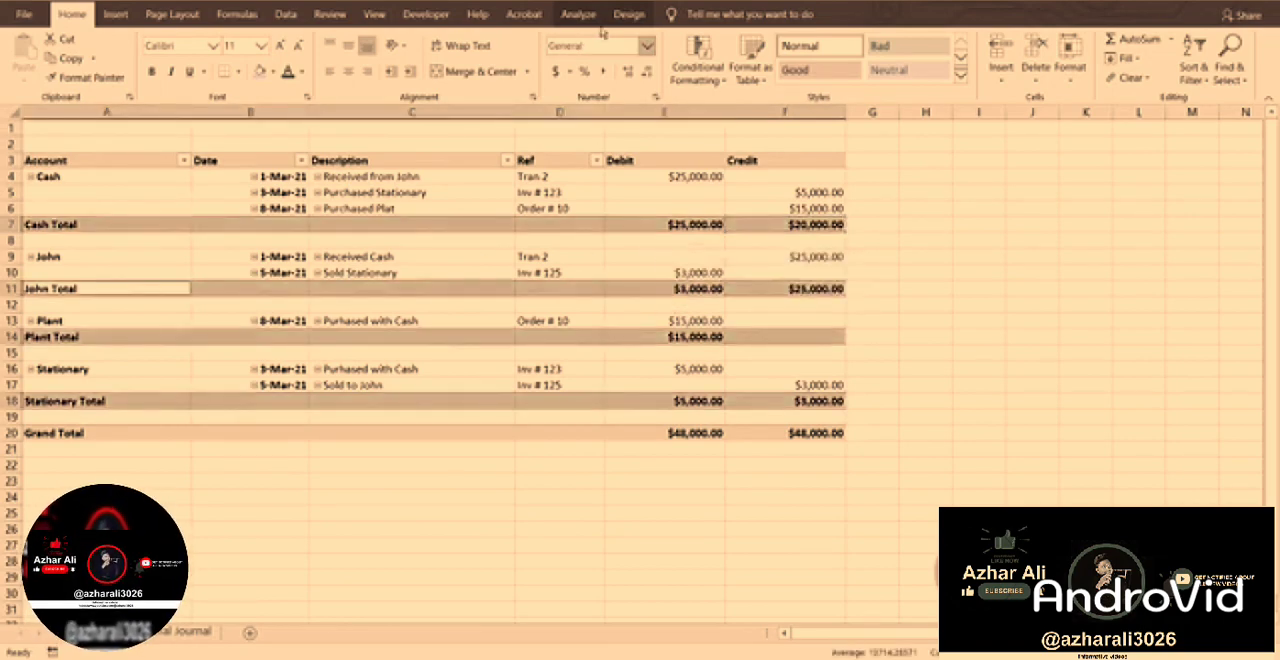
click(578, 14)
click(629, 14)
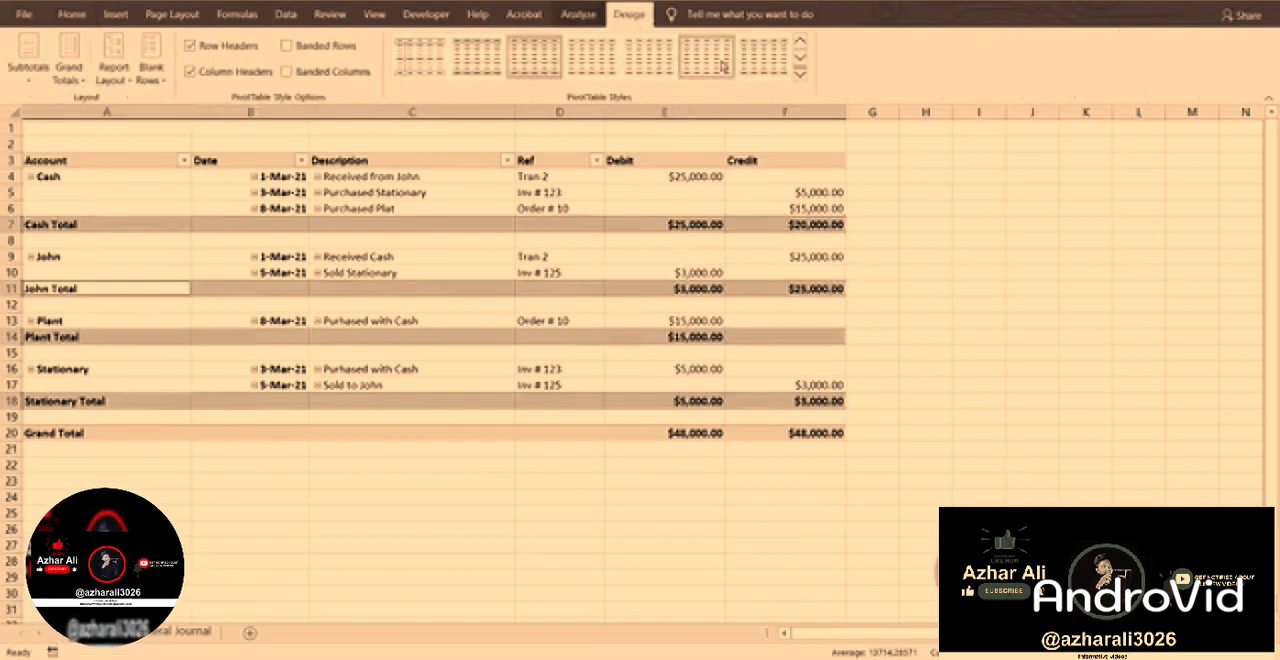
click(800, 74)
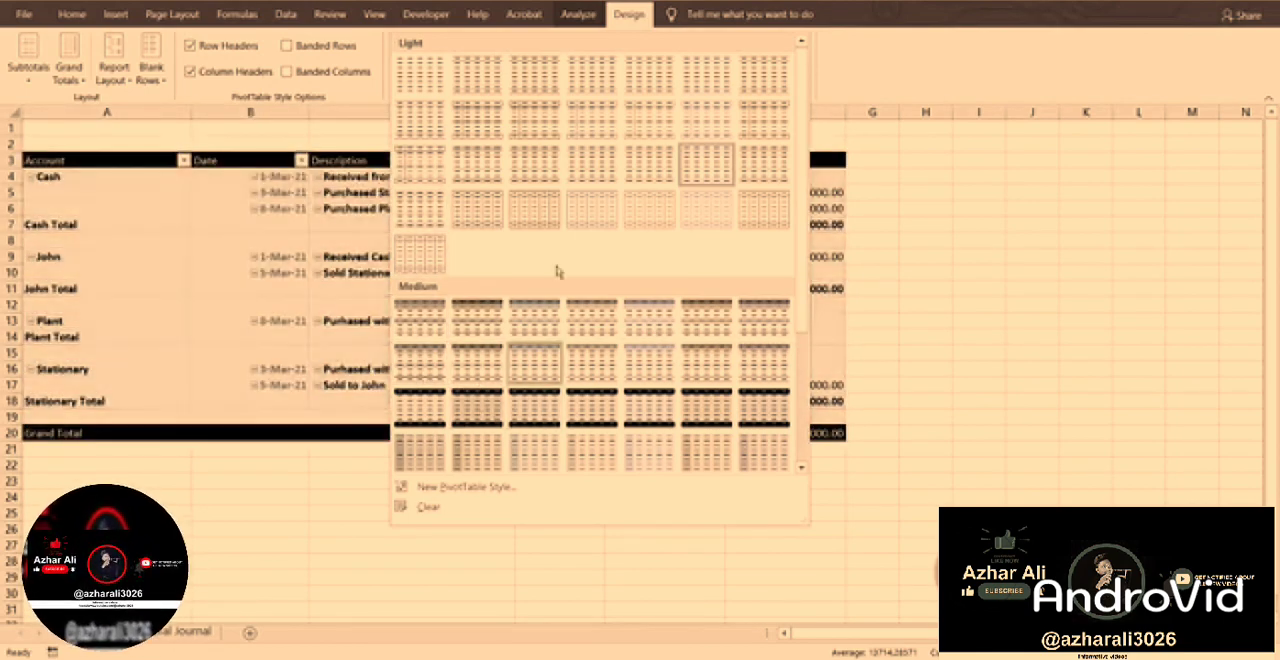
click(566, 228)
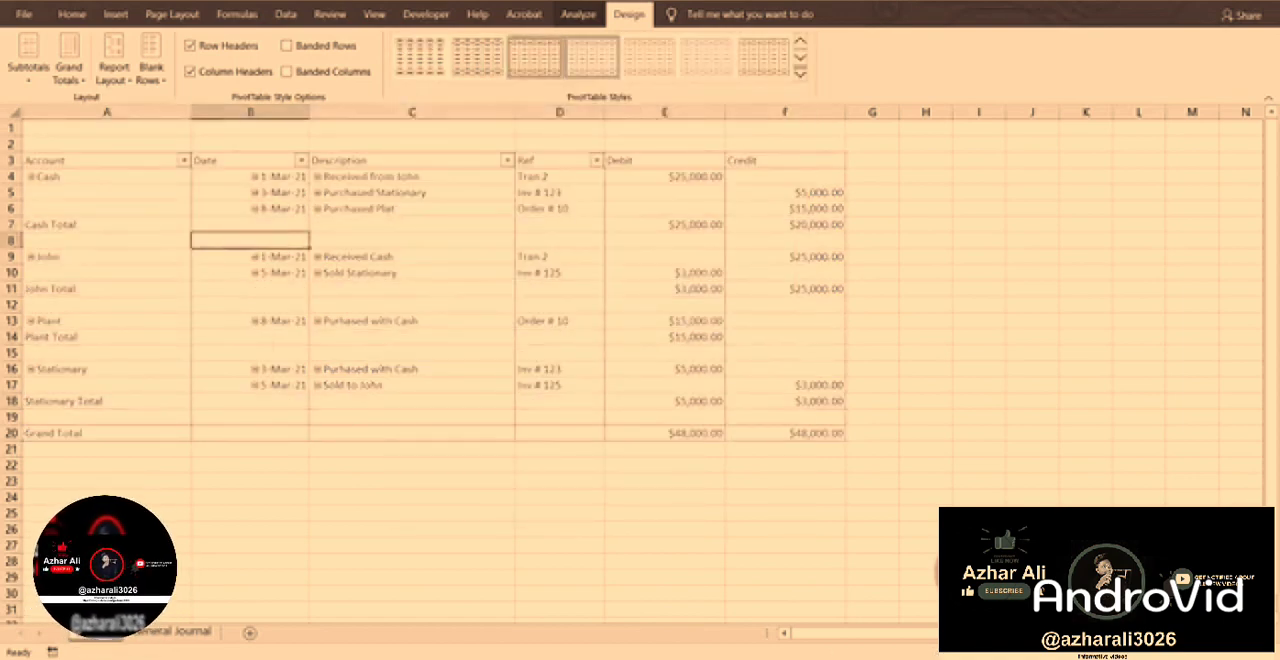
Apply a Light-group PivotTable style with bold headings and subtotals, shaded header and grand total rows, and no full grid borders.
click(800, 76)
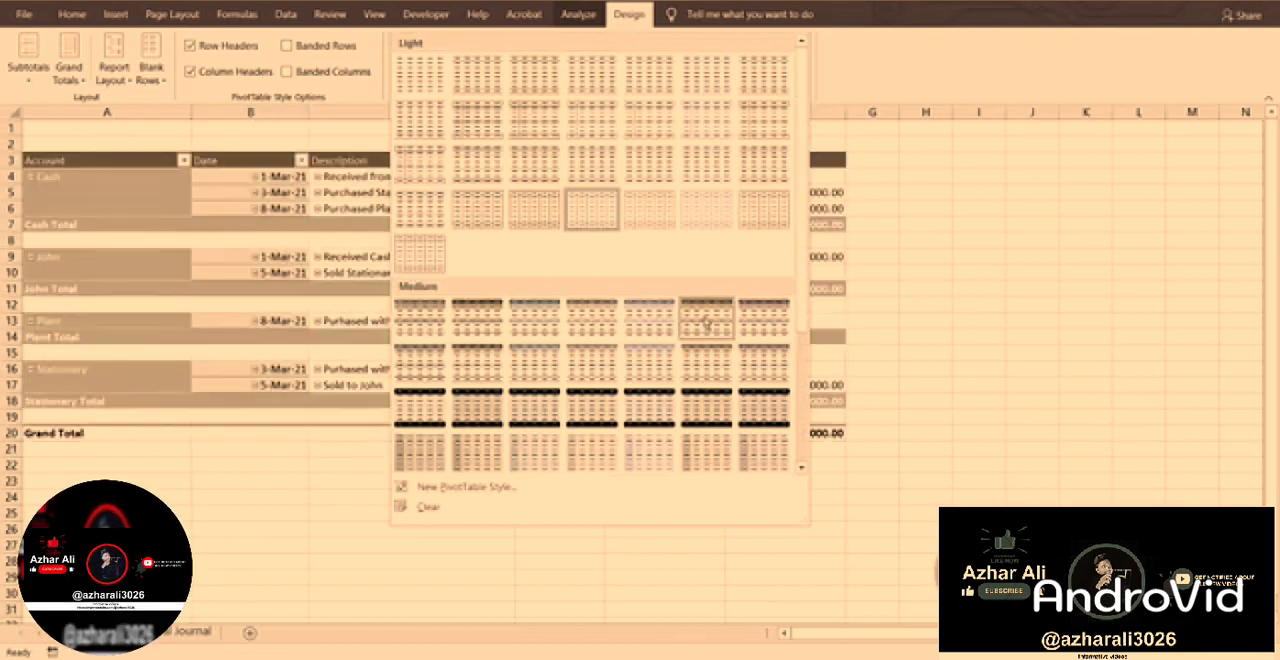
click(762, 318)
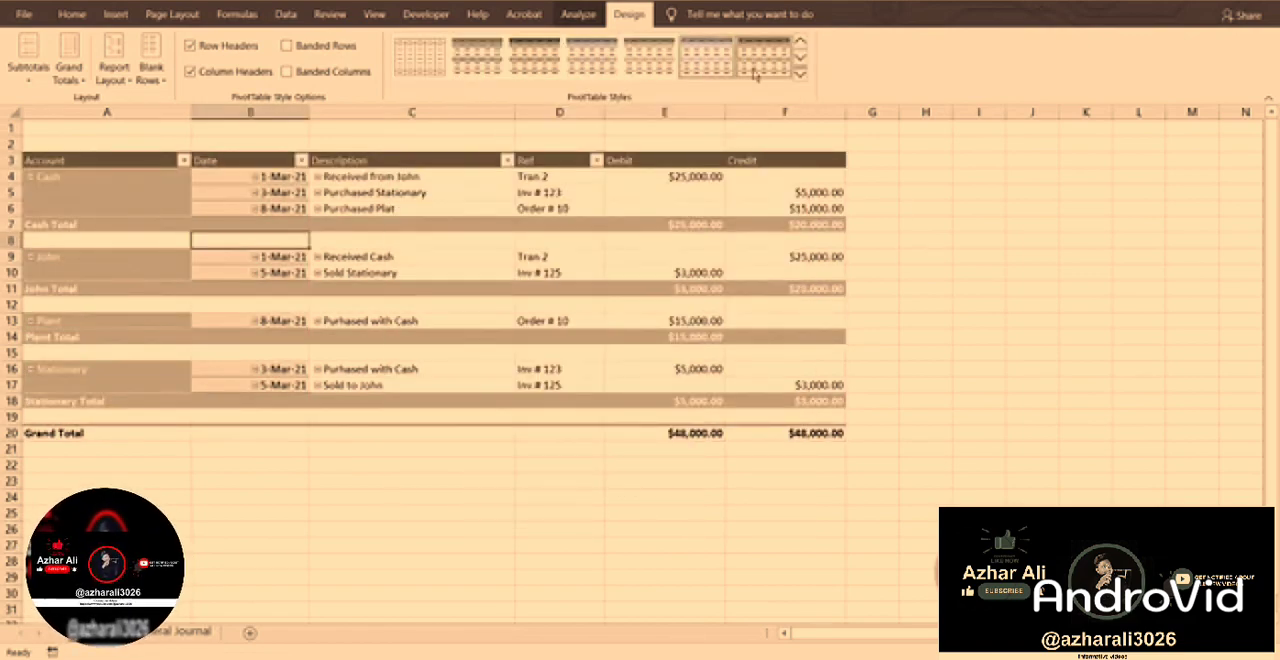
click(802, 76)
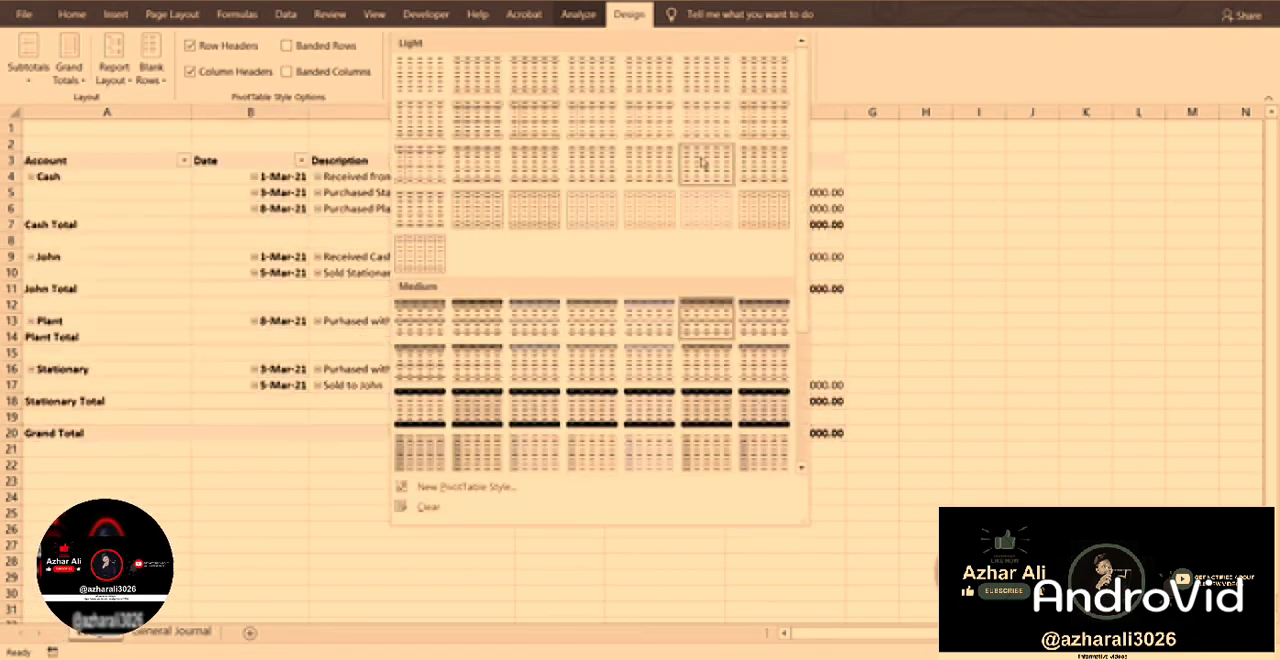
click(705, 163)
click(985, 240)
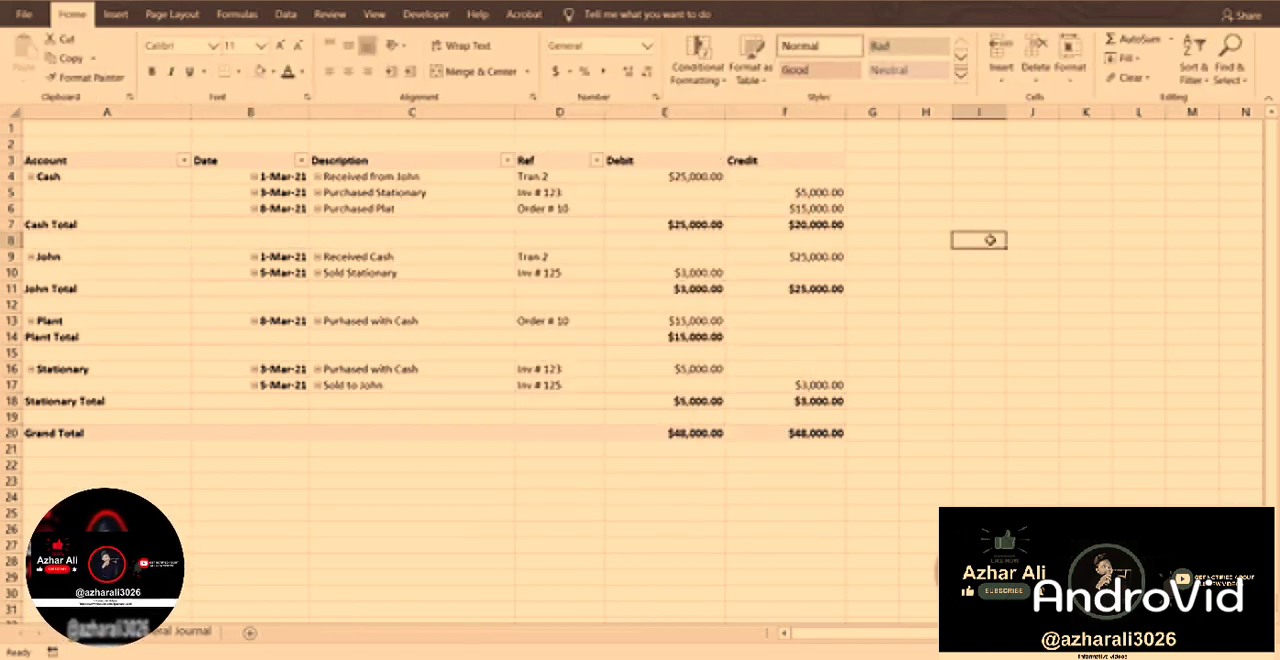
Hide the worksheet gridlines around the ledger.
click(1044, 229)
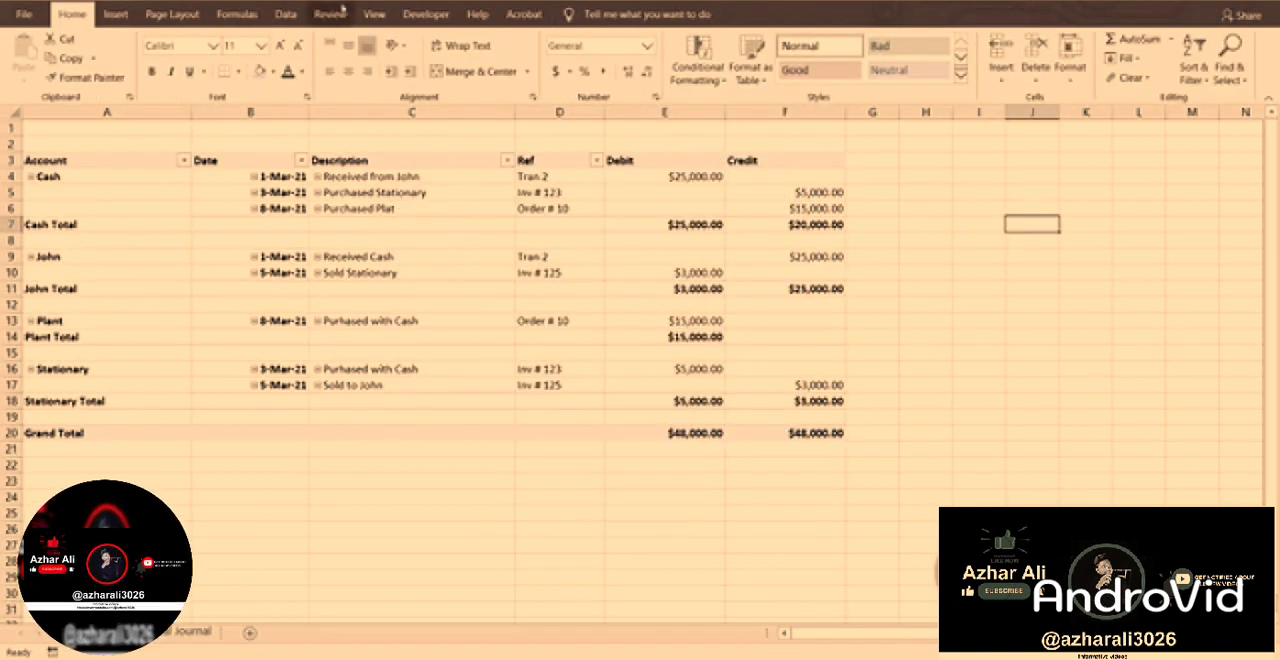
click(376, 15)
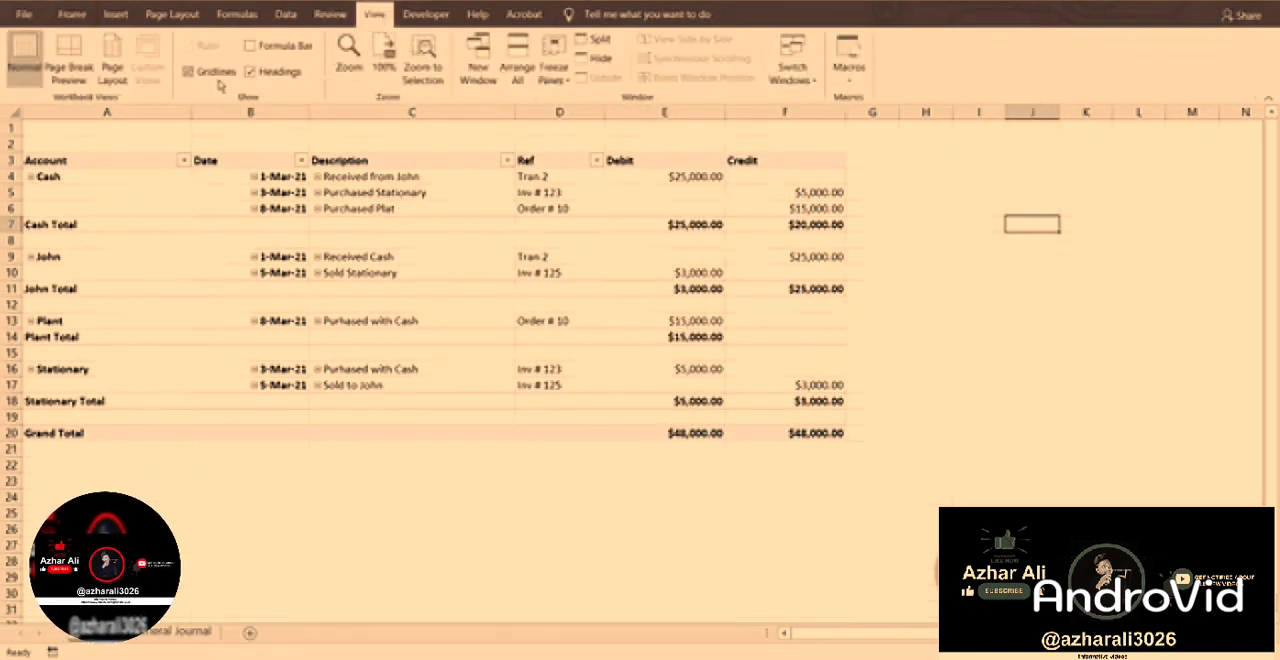
click(668, 497)
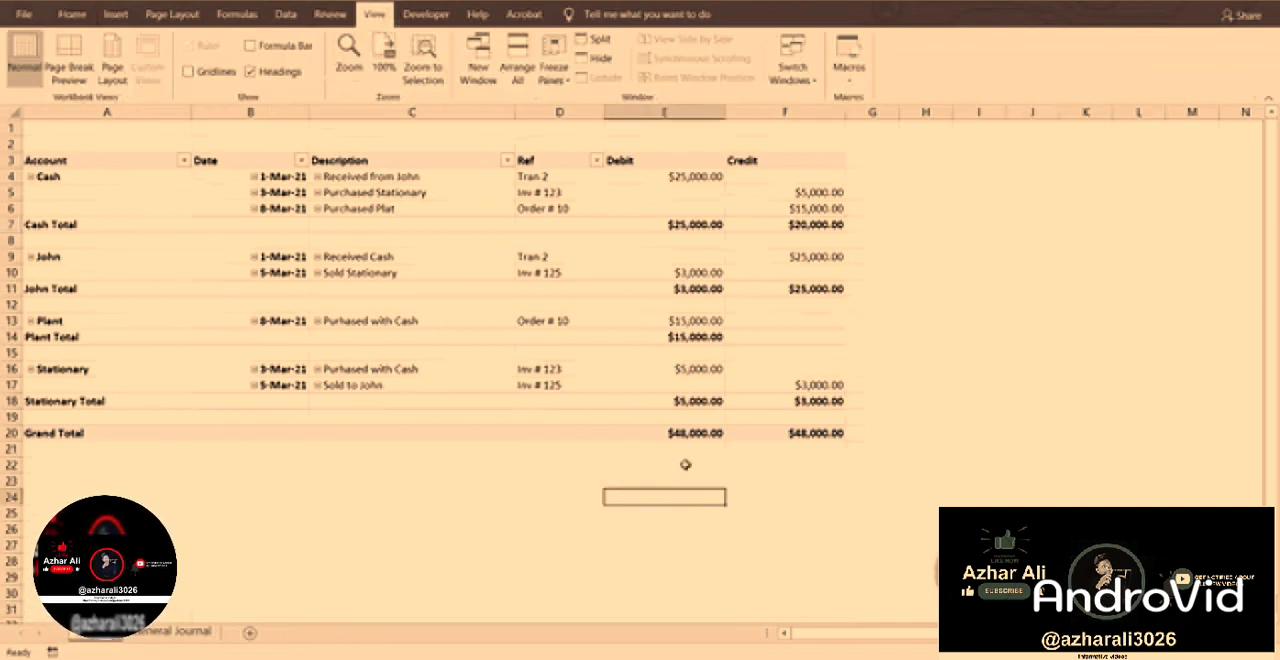
click(505, 270)
click(580, 15)
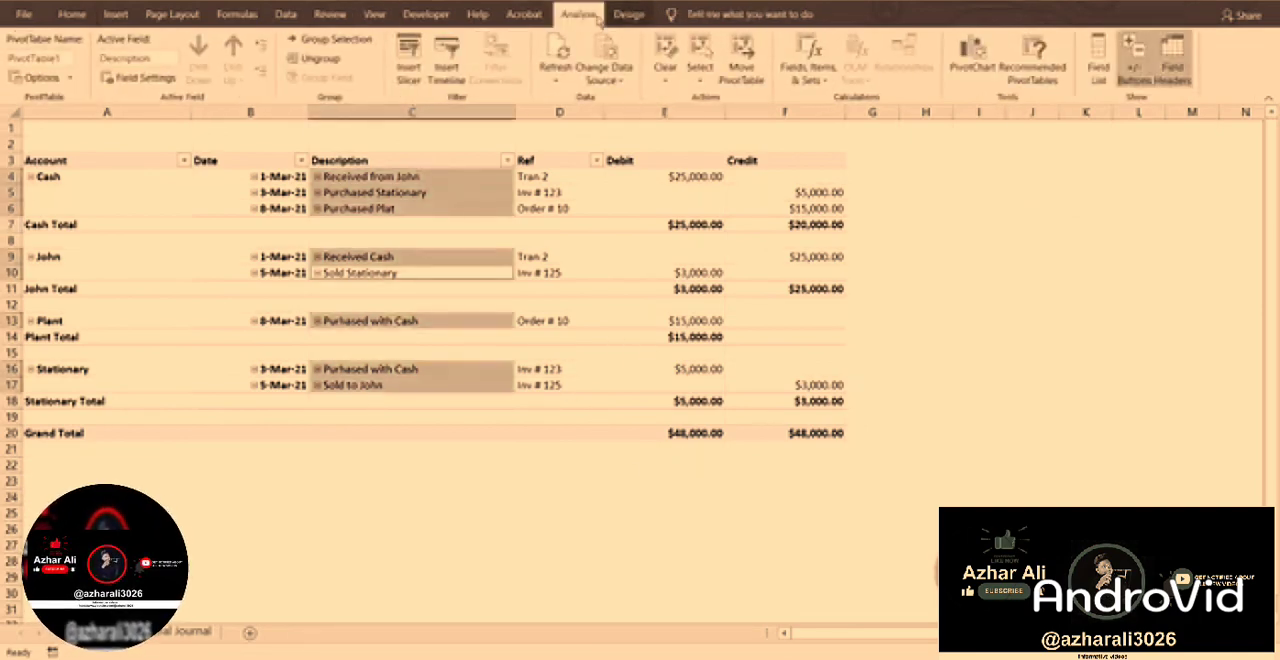
click(790, 257)
click(959, 222)
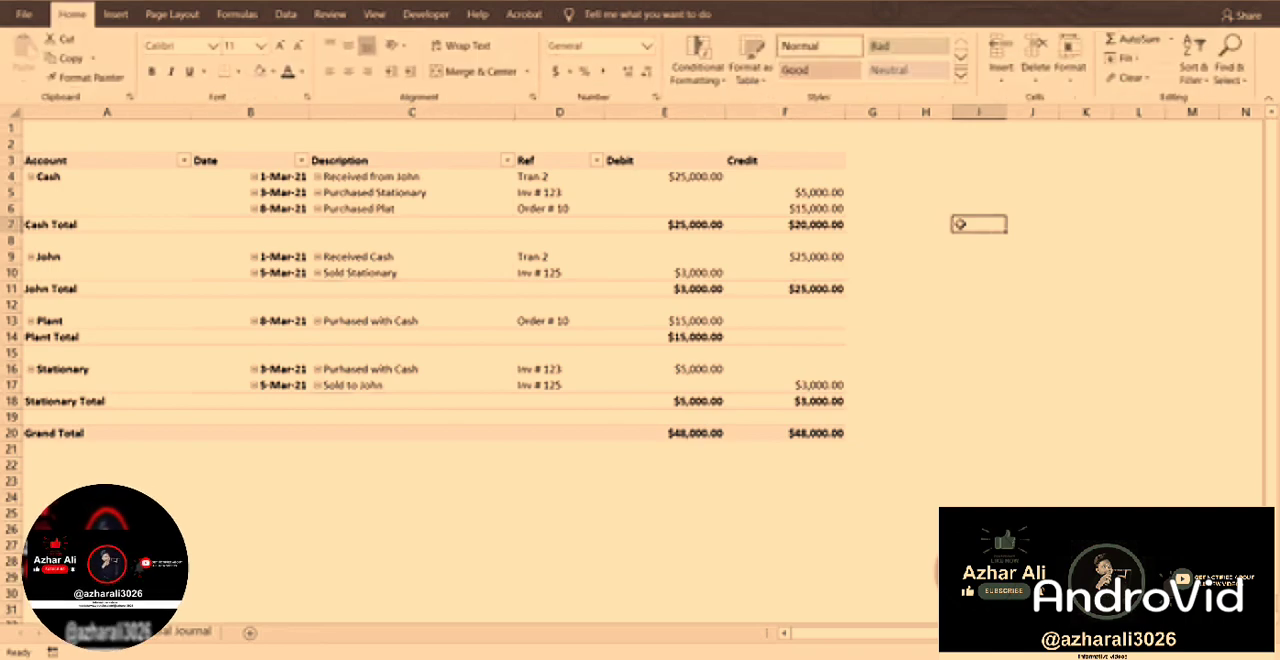
Right-align the Debit and Credit headings in cells E3:F3.
drag(794, 163, 632, 161)
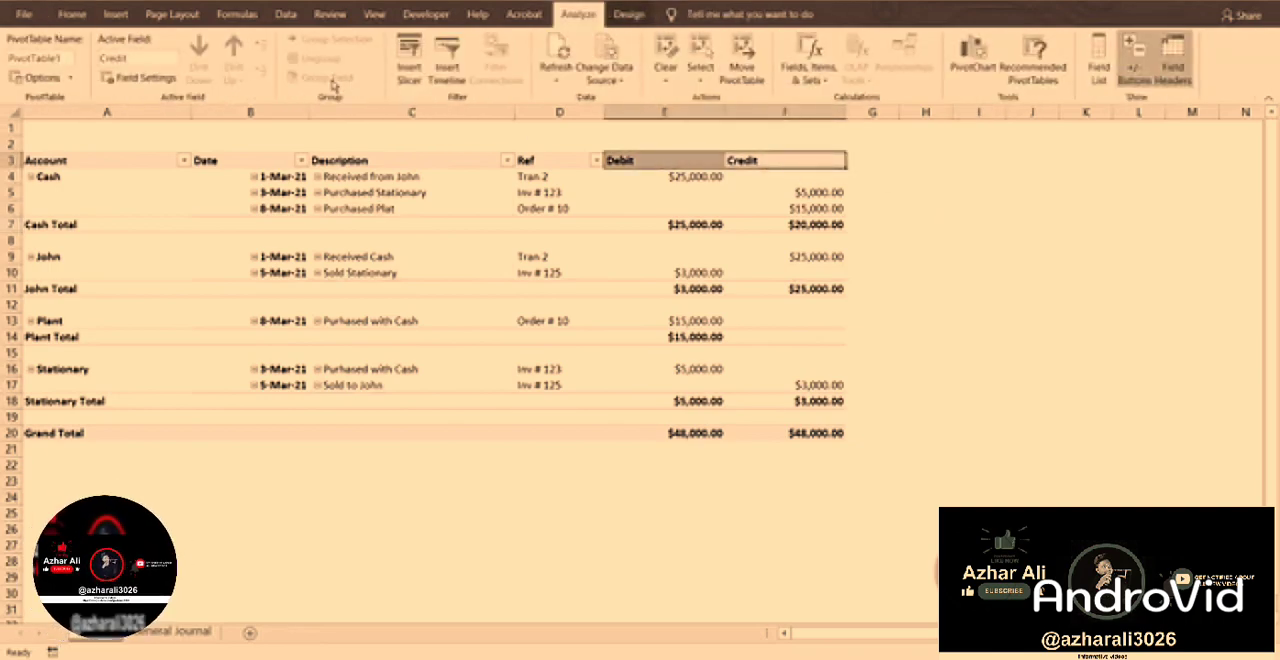
click(72, 14)
click(365, 71)
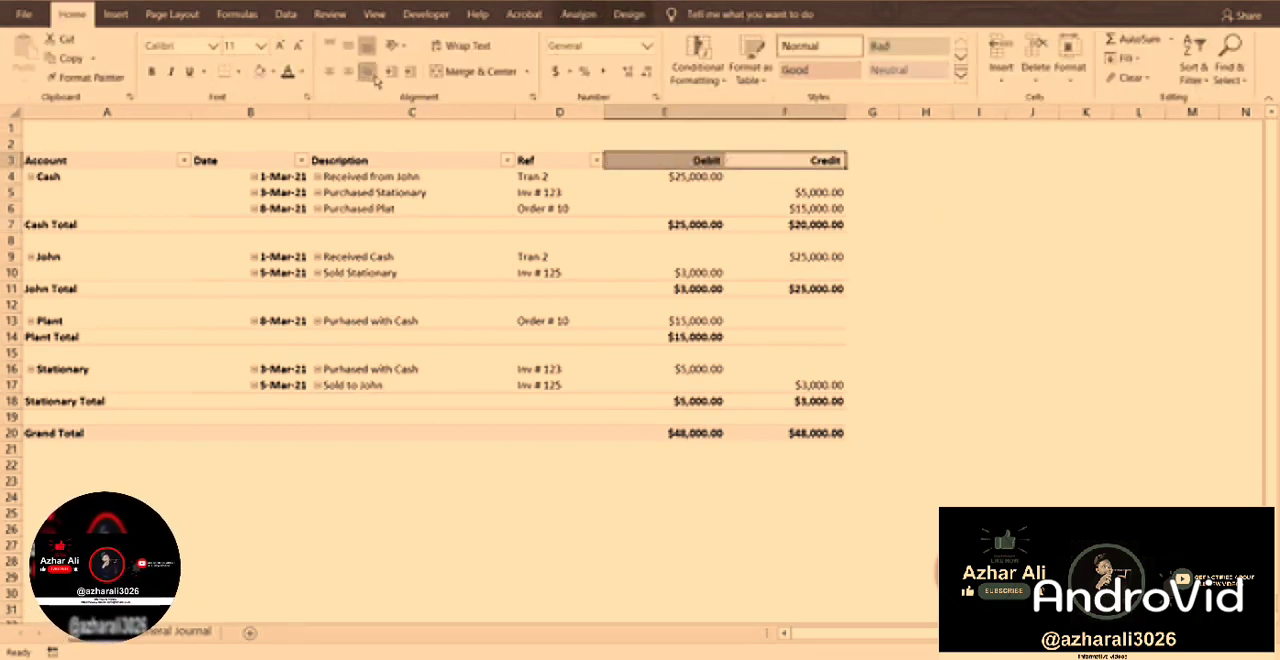
click(540, 344)
click(352, 512)
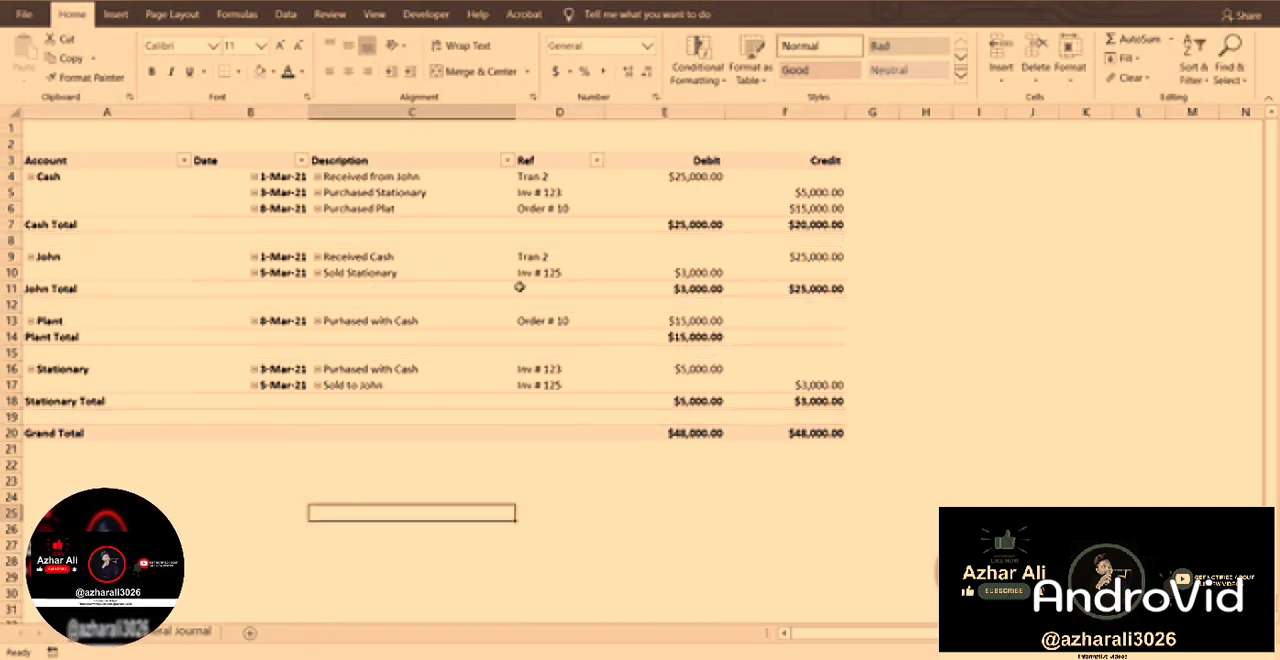
Disable autofitting of column widths on update in the ledger's PivotTable options.
right_click(357, 273)
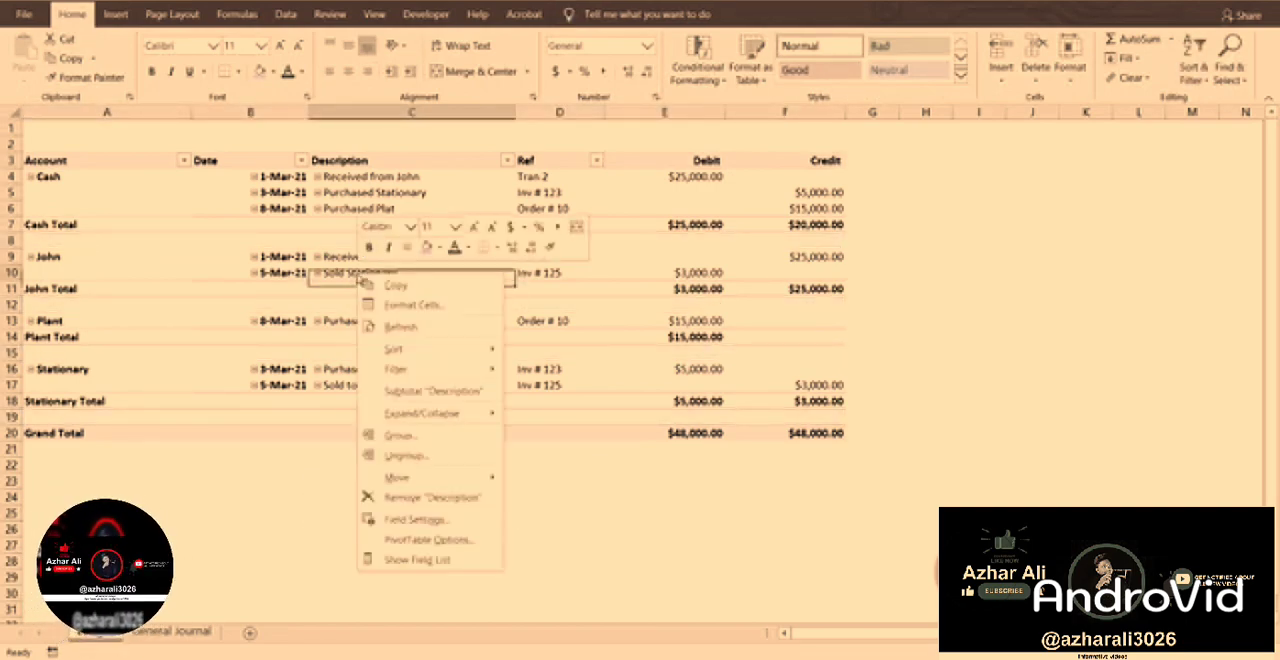
click(405, 543)
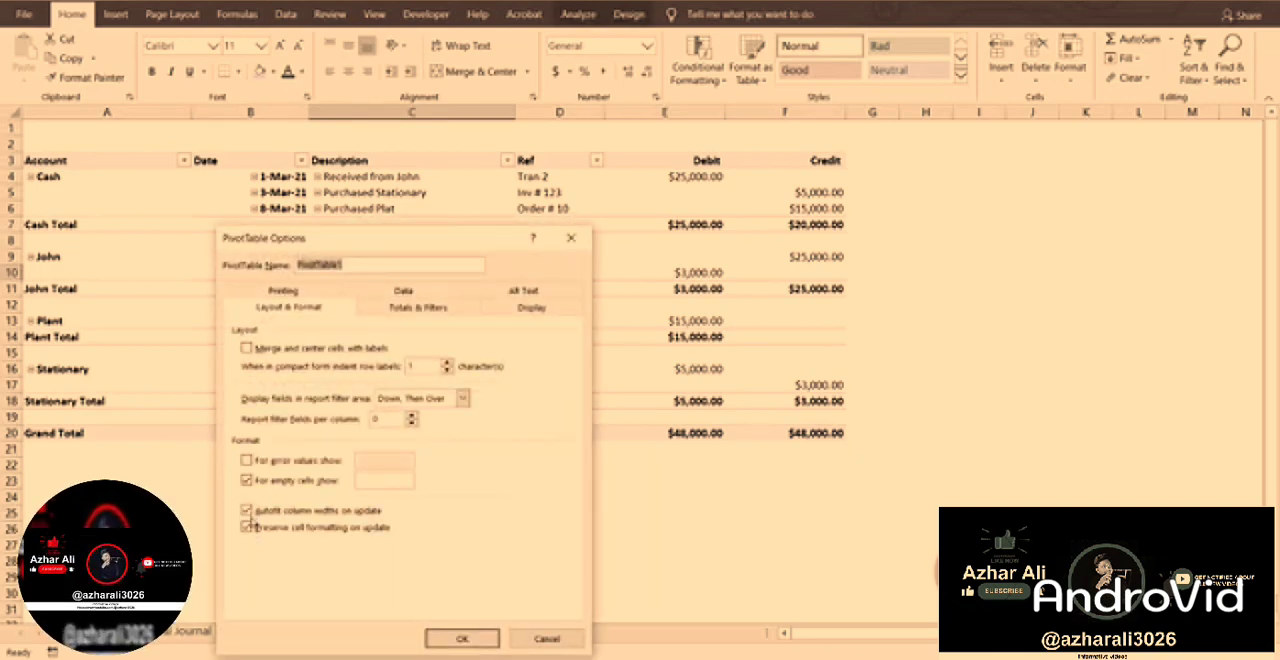
click(247, 511)
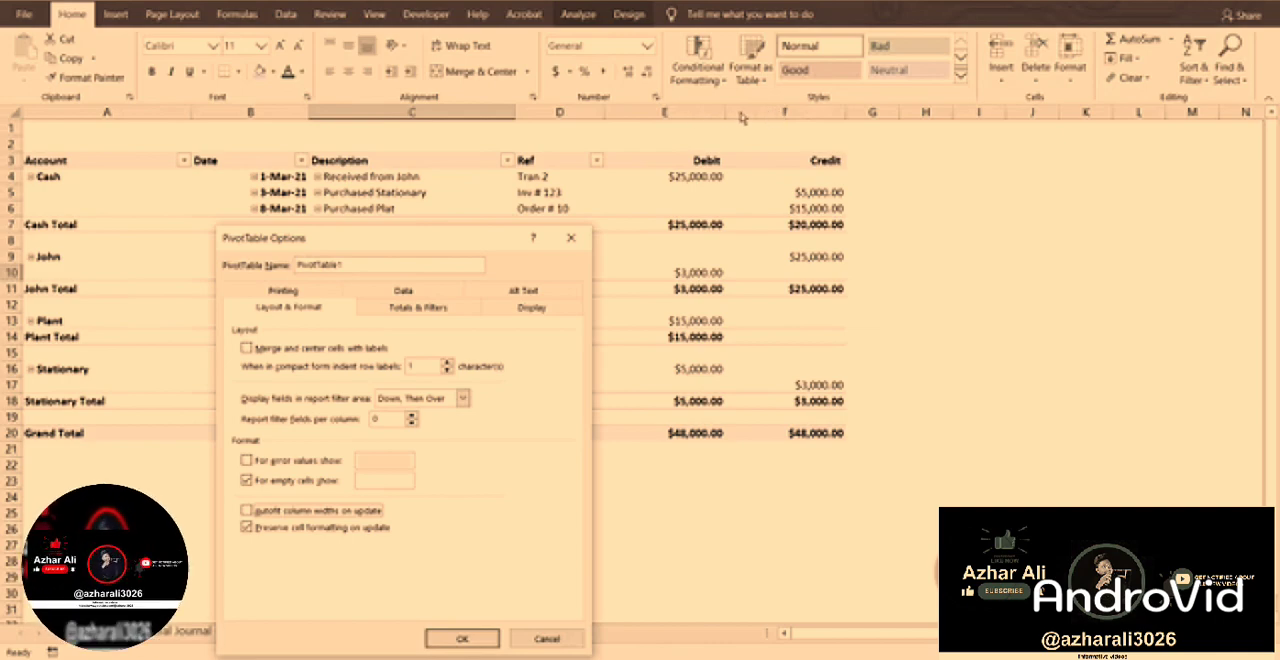
click(460, 639)
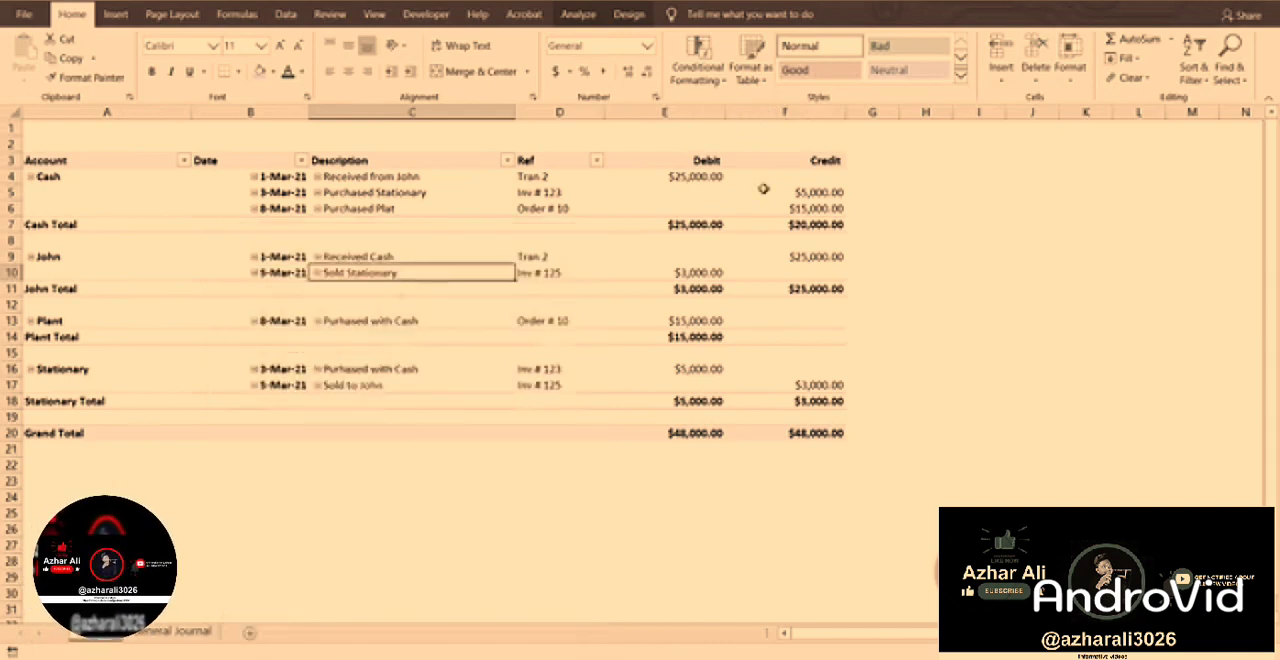
click(512, 464)
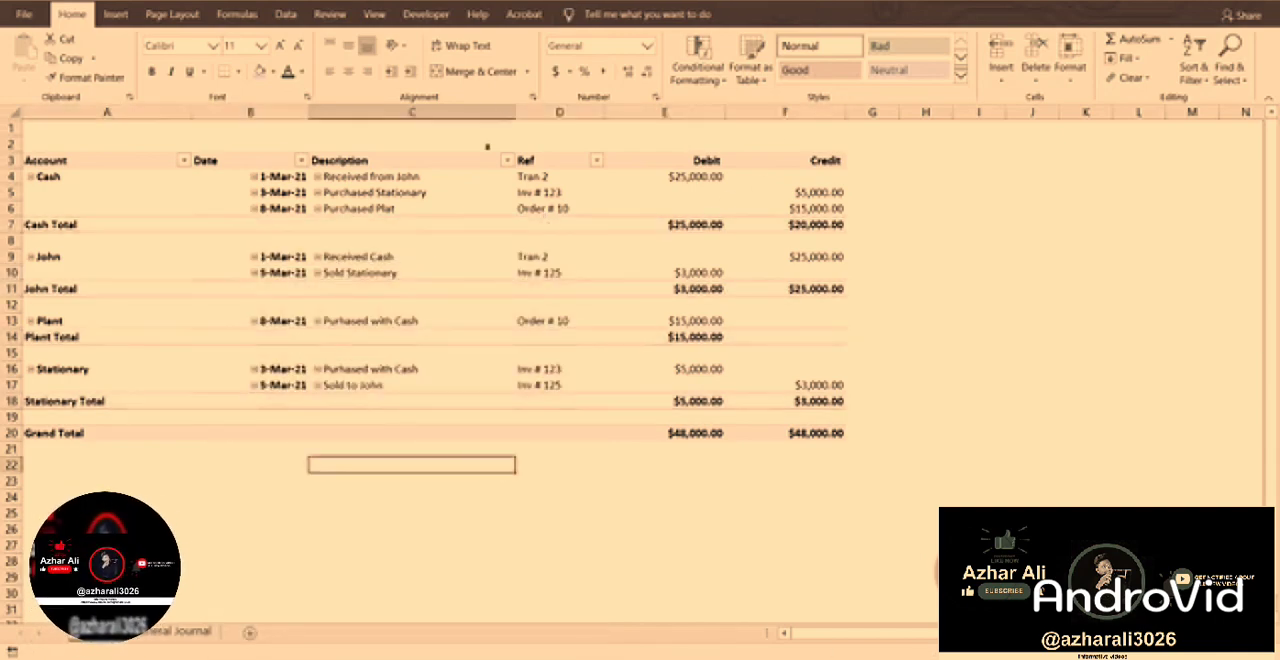
Widen the Description column C and narrow the Date column B to fit its dates.
drag(512, 111, 593, 112)
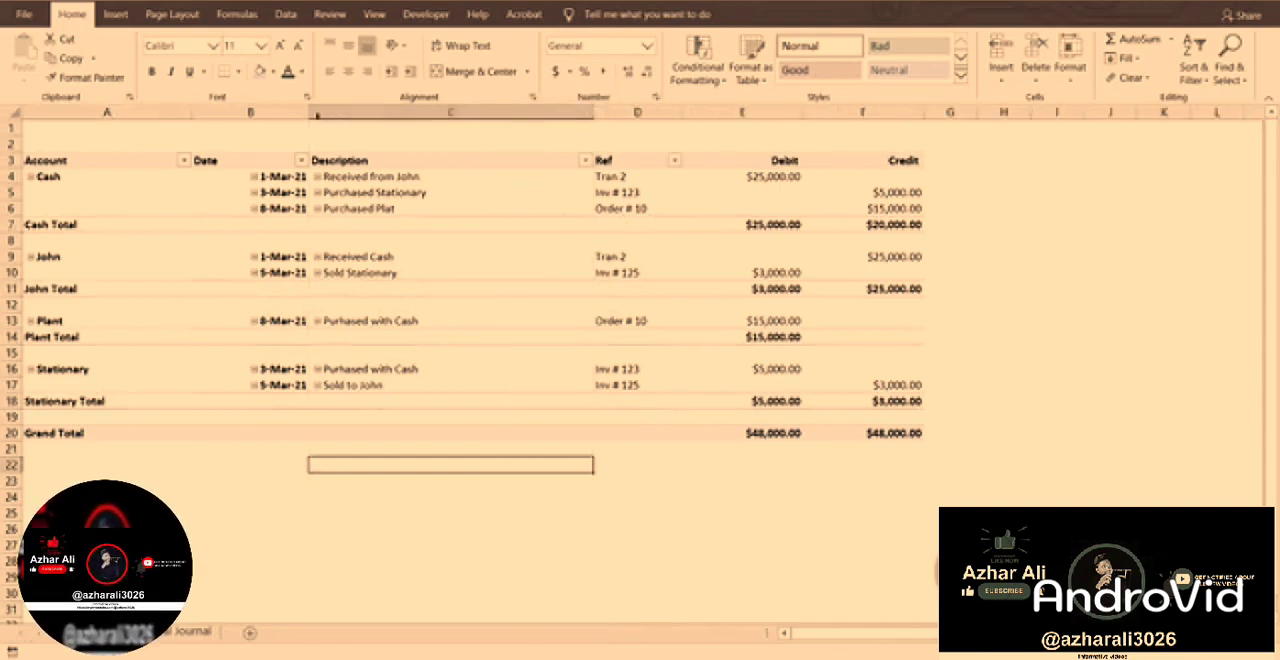
drag(308, 112, 254, 113)
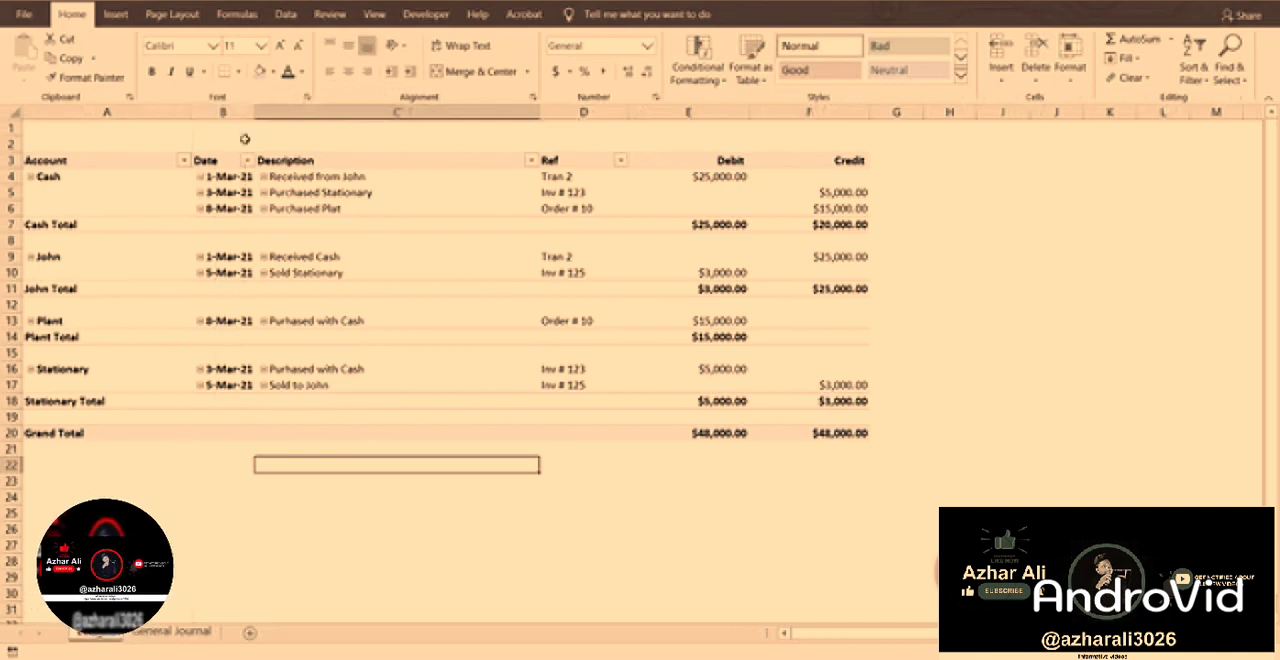
click(479, 251)
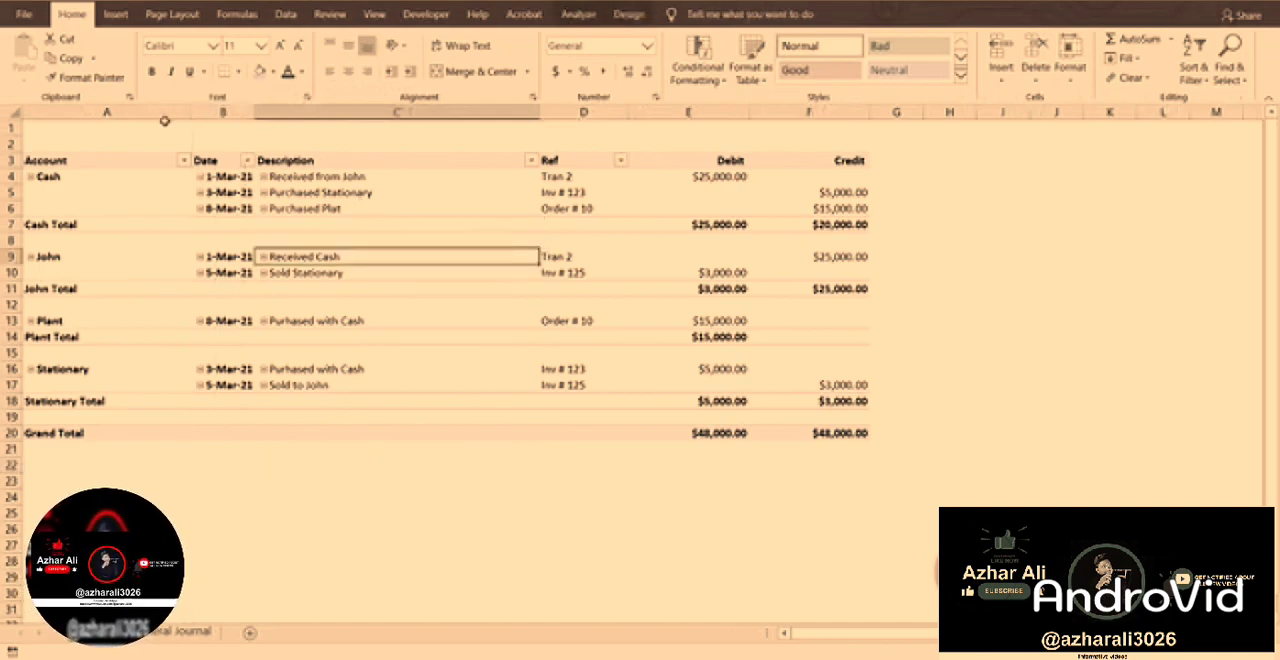
Merge and center cells A1:F1 above the ledger and enter the title LEDGER.
drag(38, 128, 845, 138)
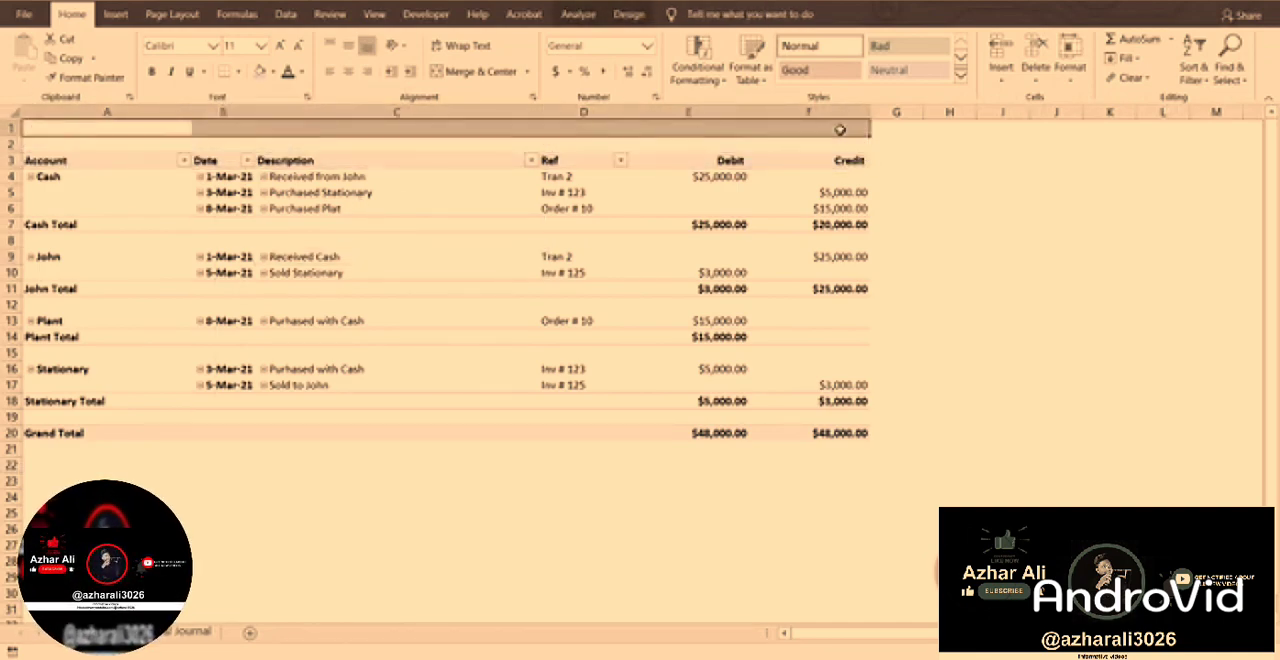
click(490, 78)
text(LEDGER)
key(Return)
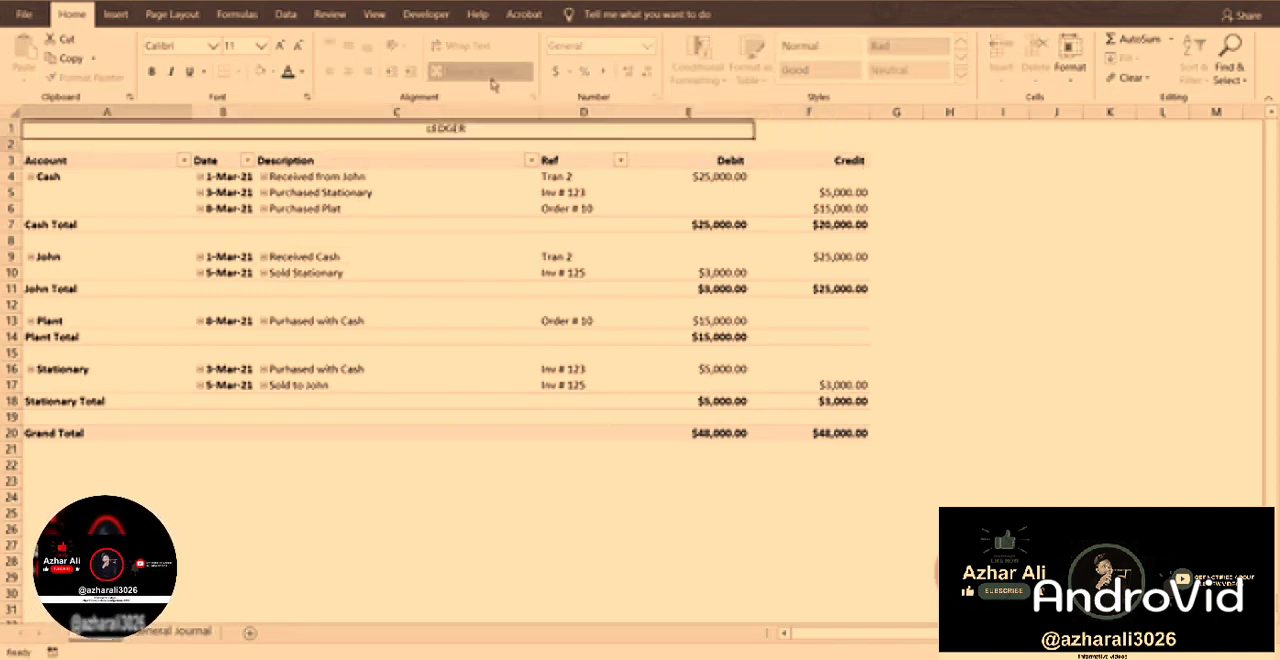
Make the LEDGER title bold, enlarge it to 24 pt and change its font.
click(151, 71)
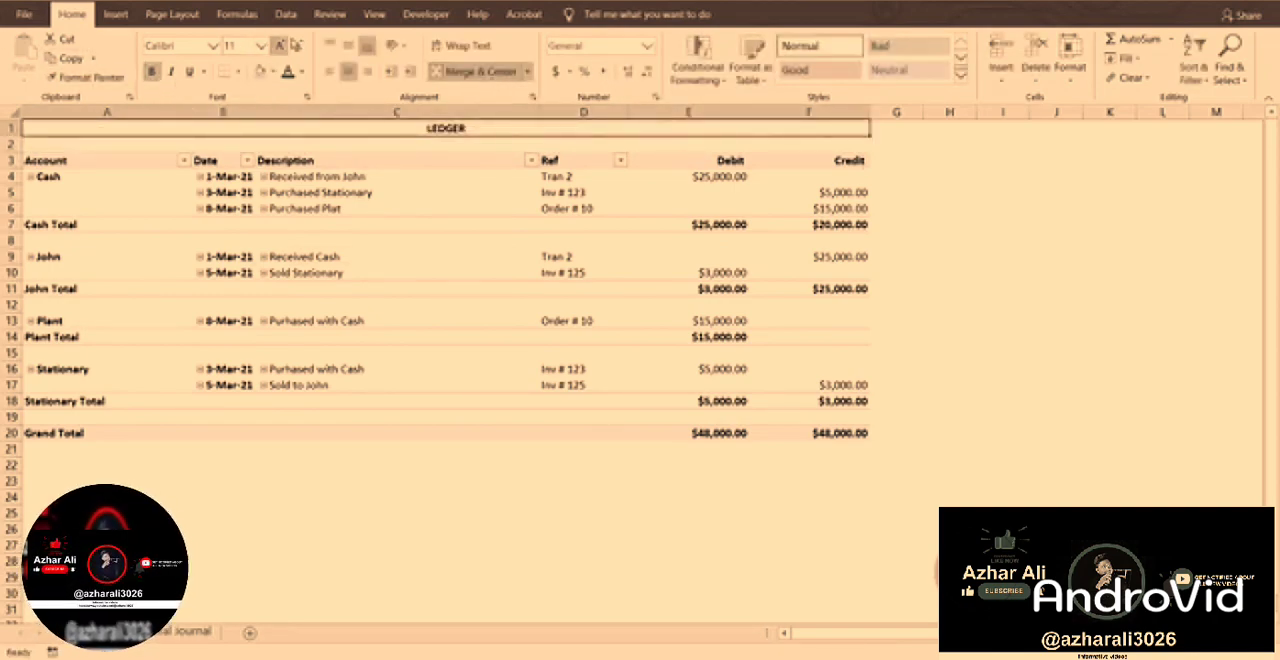
click(285, 47)
click(285, 47)
click(285, 47)
click(285, 47)
click(285, 47)
click(285, 47)
click(285, 47)
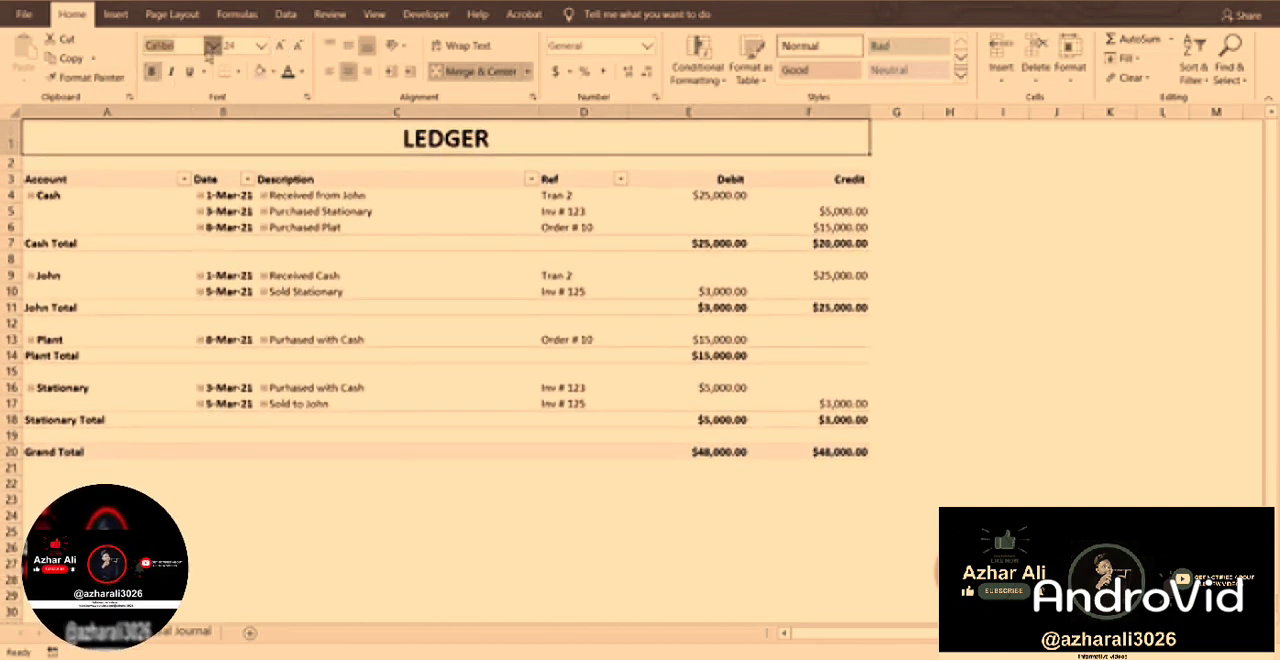
click(212, 46)
click(406, 290)
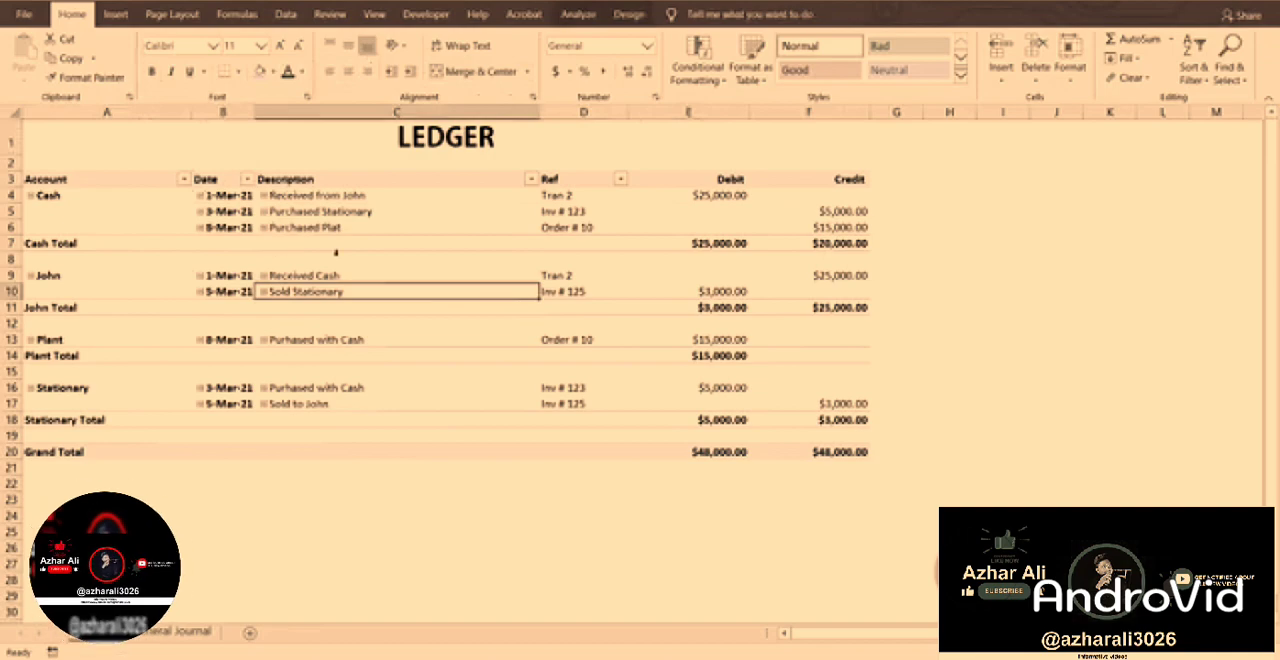
Try banded columns and banded rows on the ledger PivotTable, and switch both options off again.
click(548, 253)
click(578, 14)
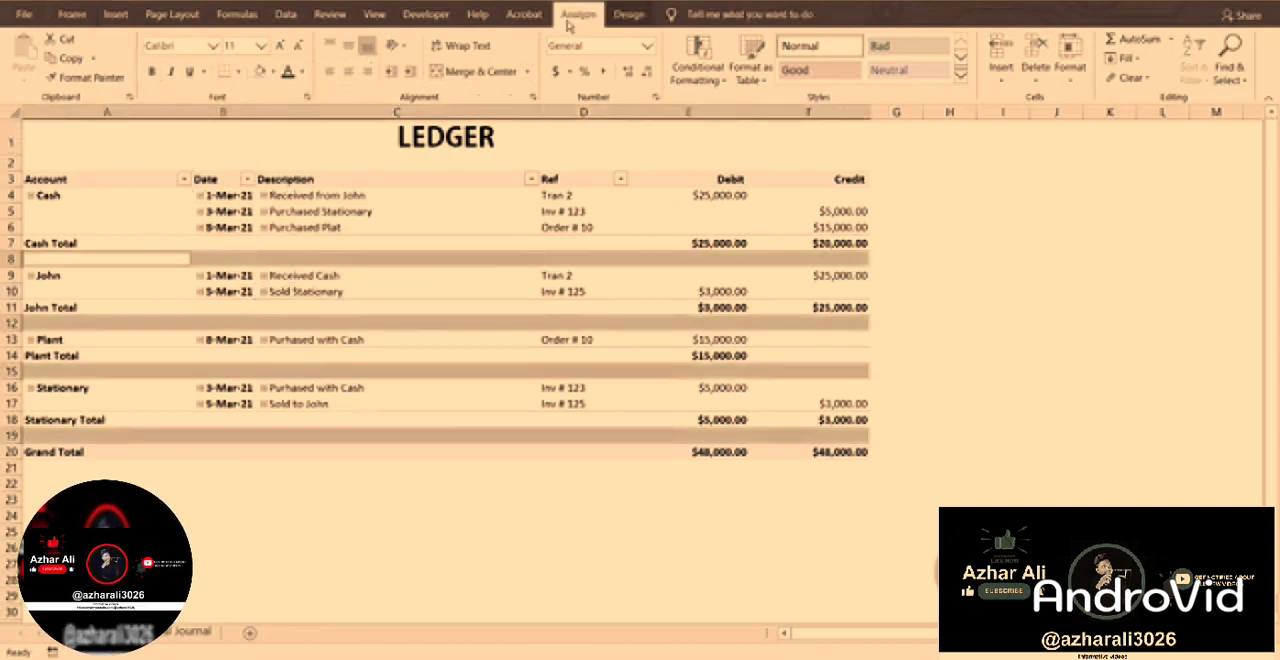
click(628, 14)
click(307, 74)
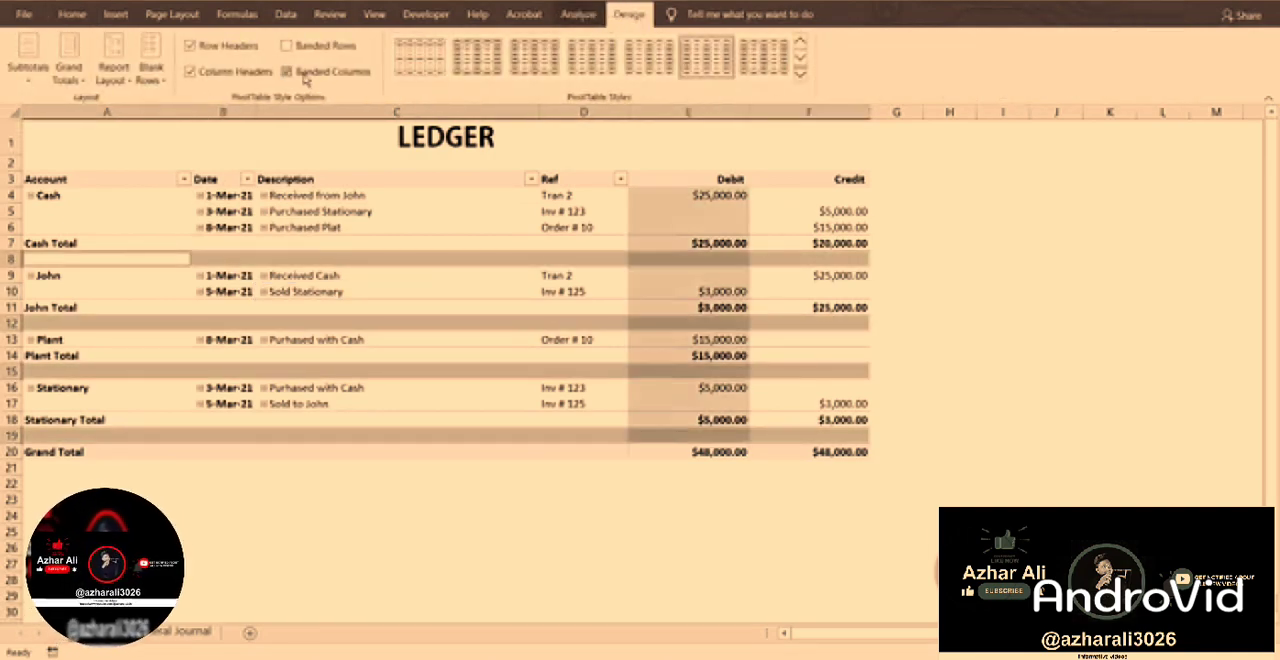
click(350, 168)
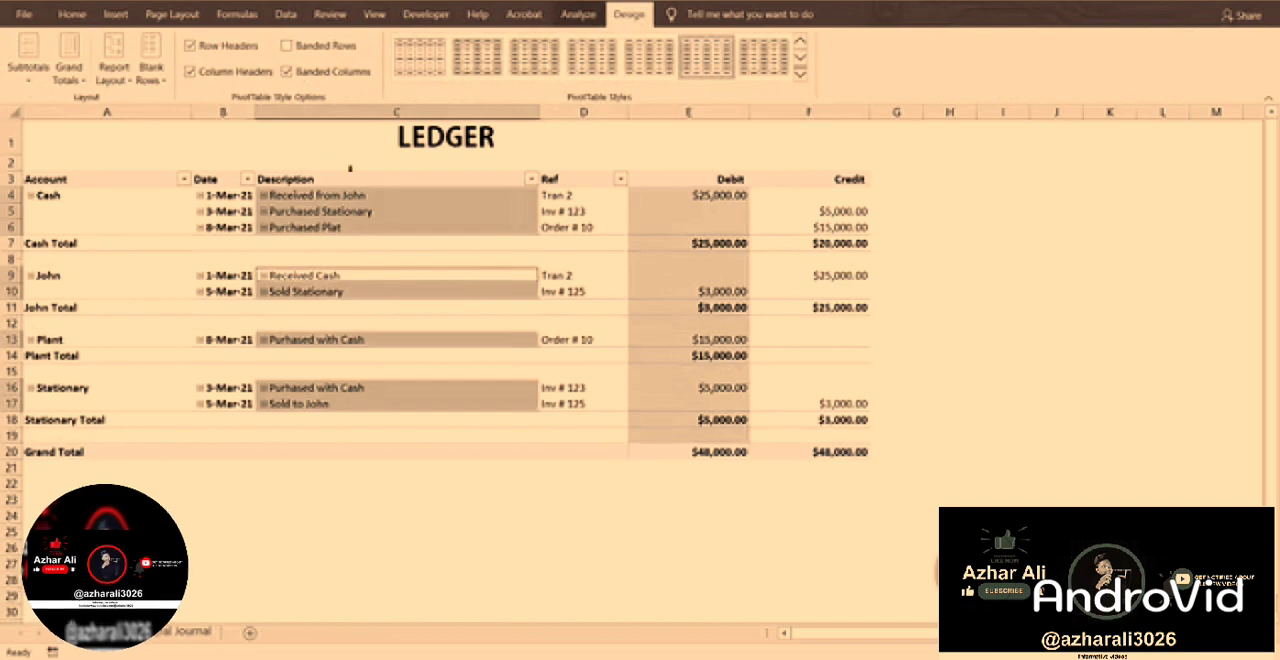
click(287, 46)
click(287, 72)
click(583, 277)
click(1072, 241)
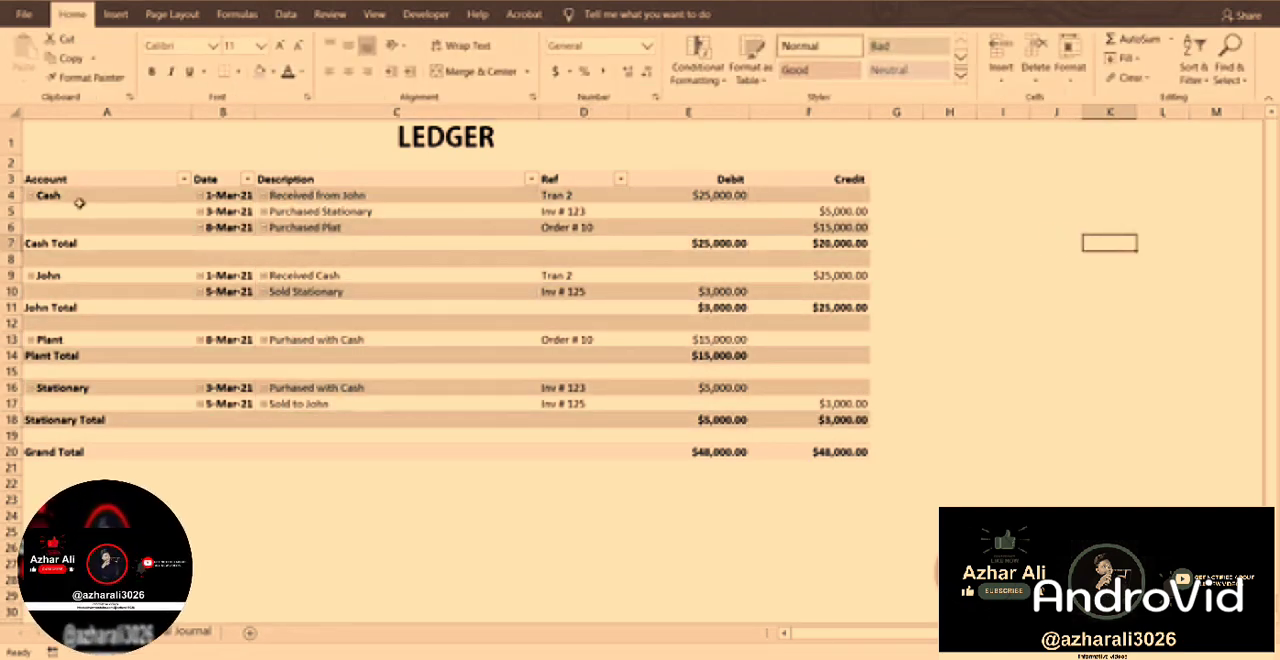
click(409, 238)
click(287, 46)
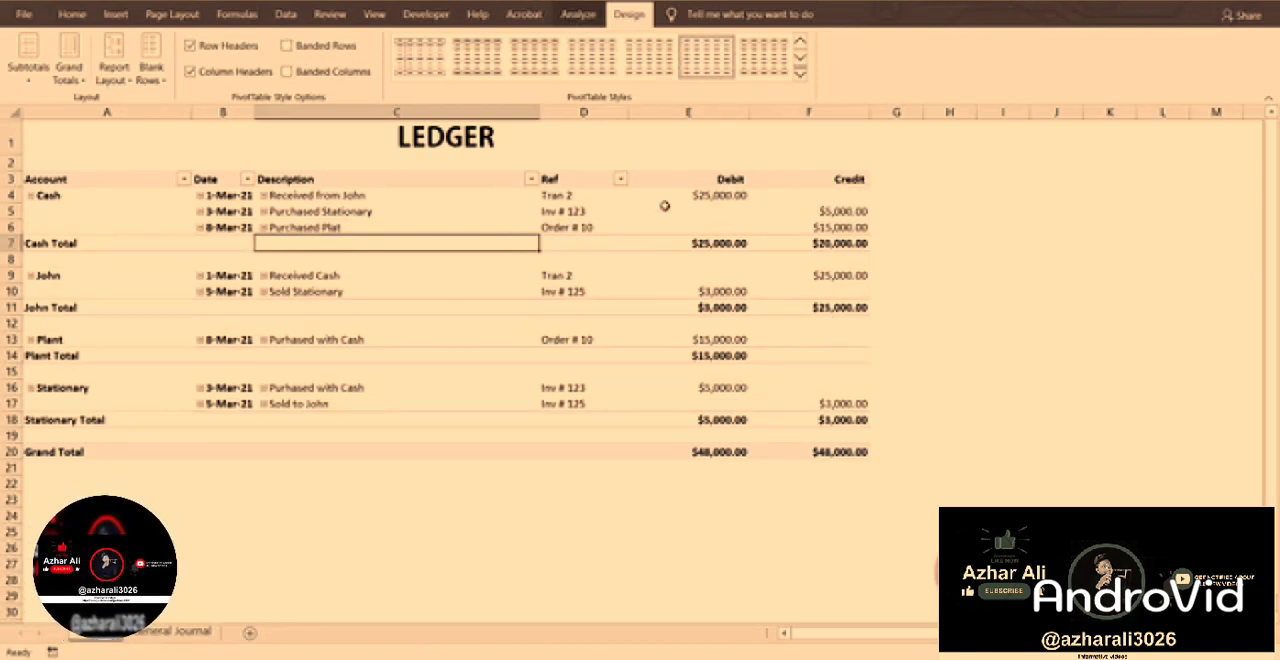
click(790, 163)
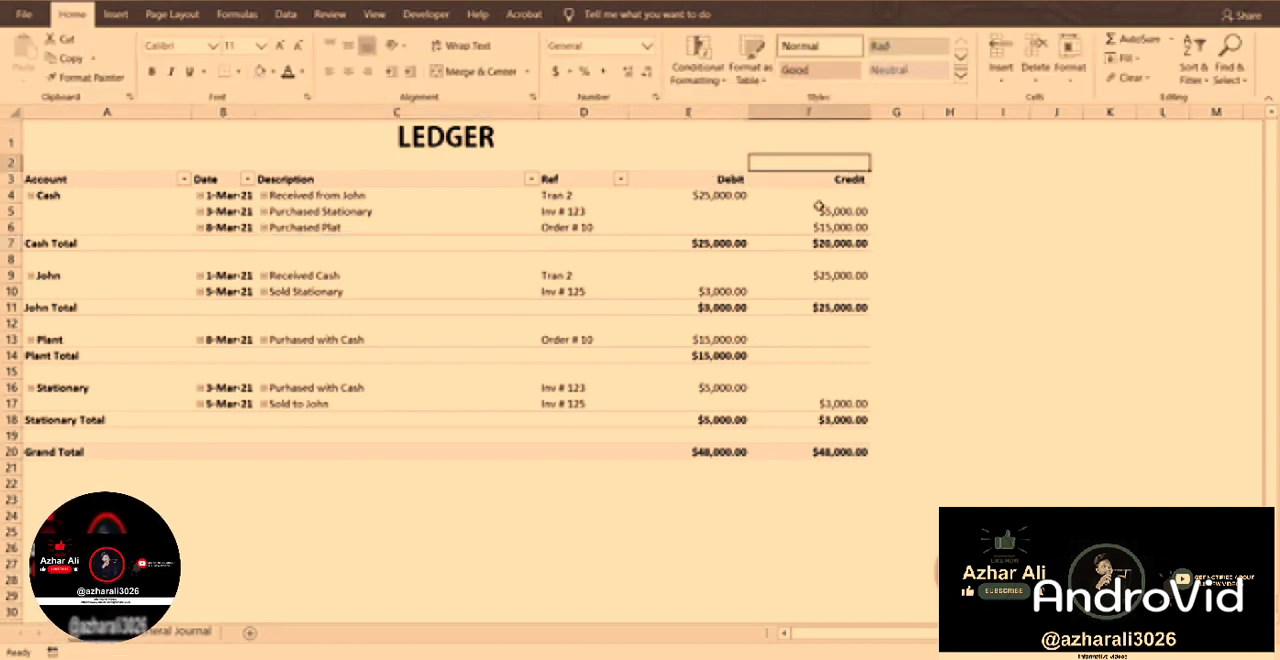
Add a calculated field named Balance to the ledger PivotTable with the formula = Debit - Credit.
click(703, 217)
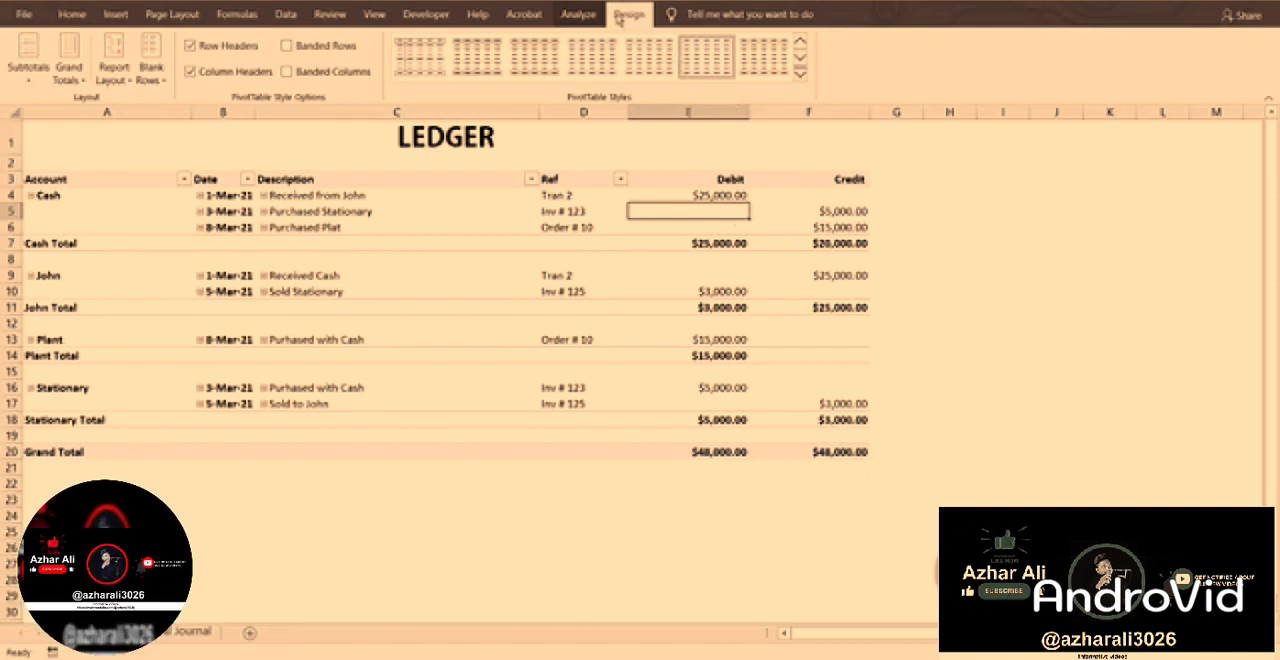
click(579, 14)
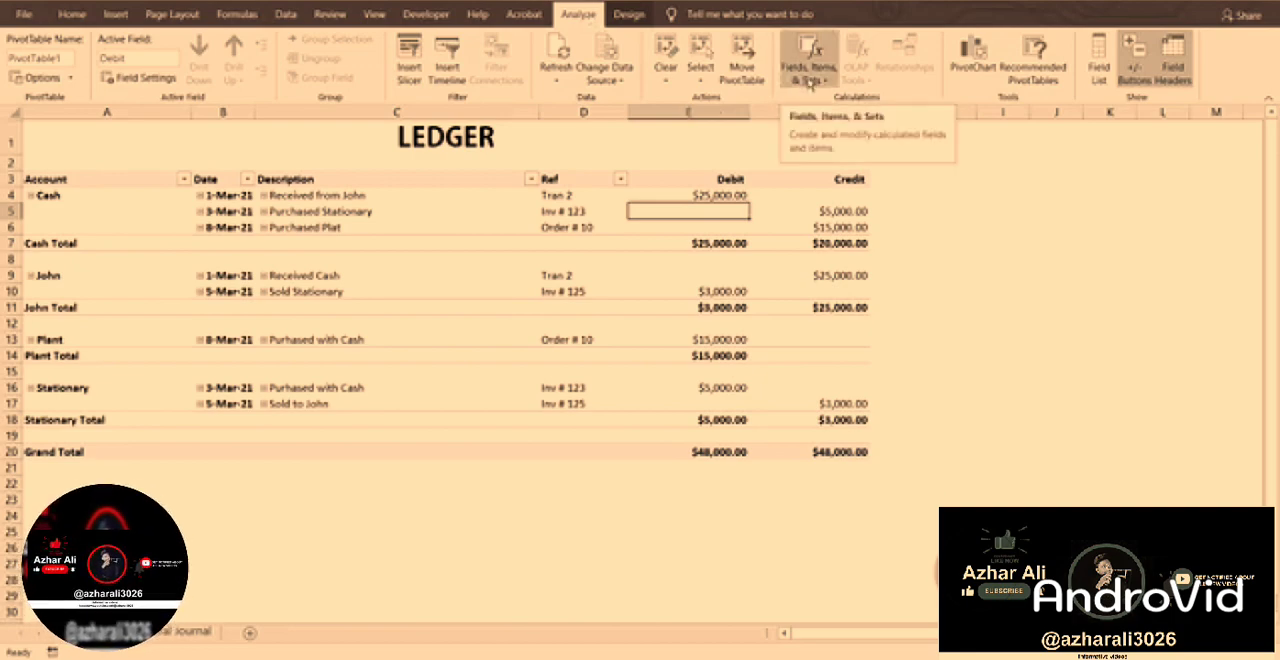
click(808, 80)
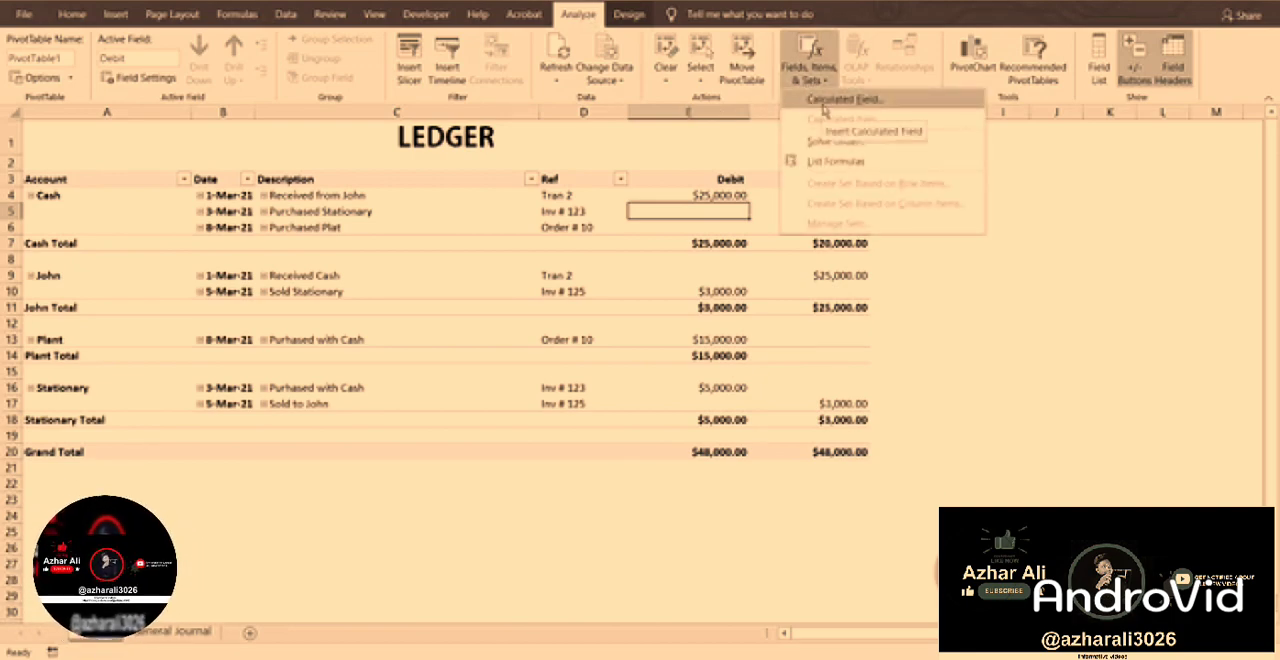
click(824, 100)
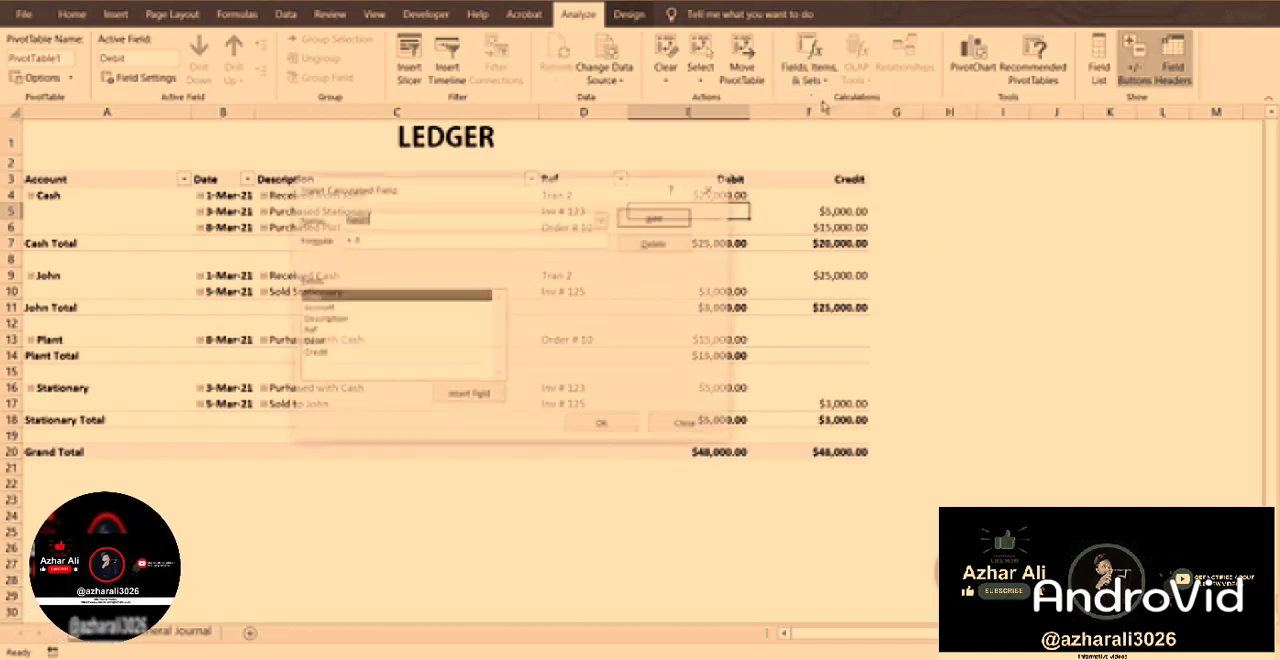
text(Balance)
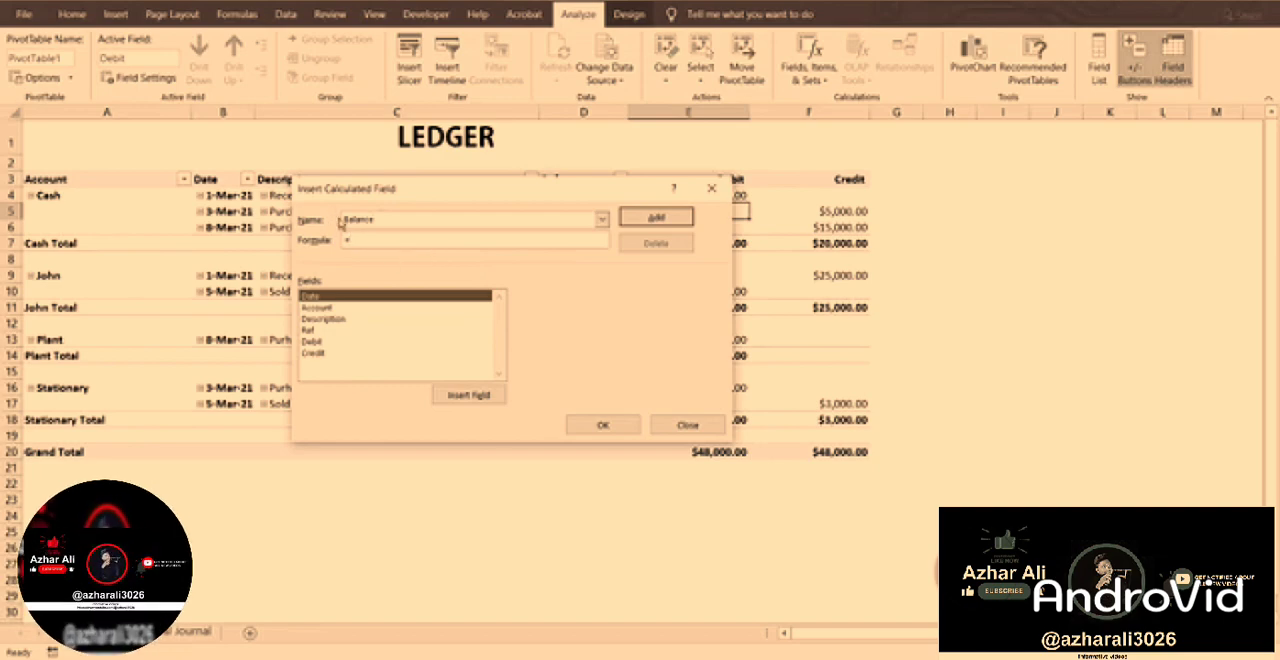
click(312, 342)
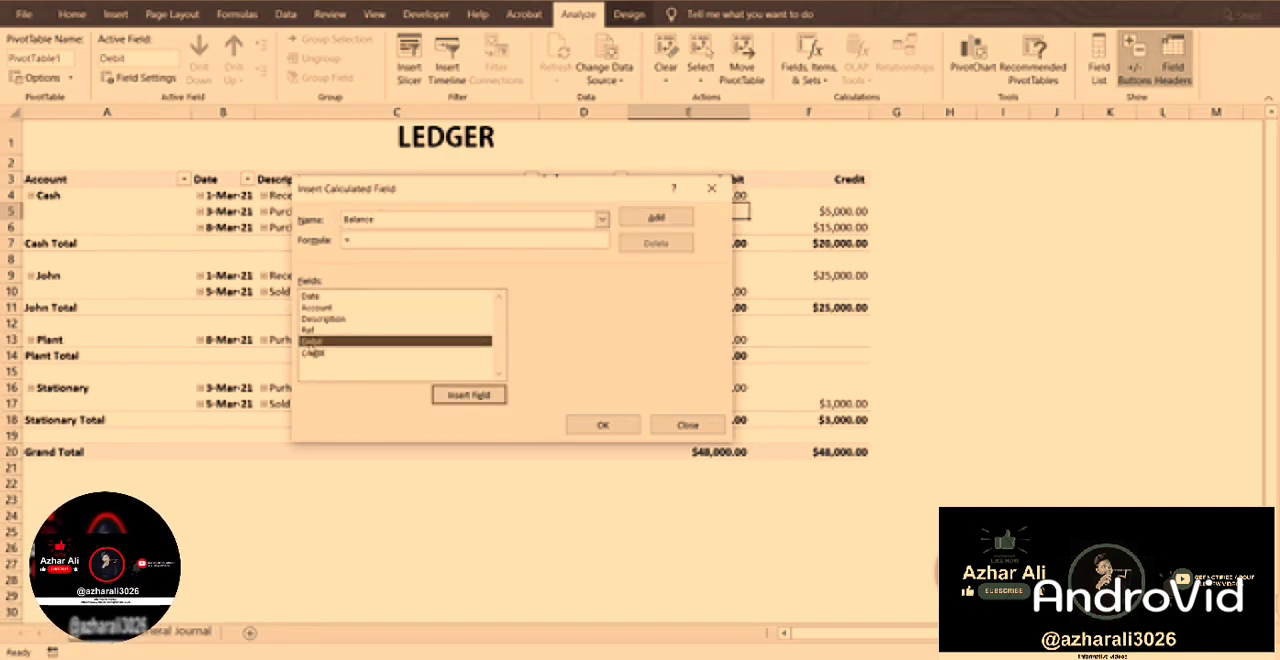
double_click(312, 343)
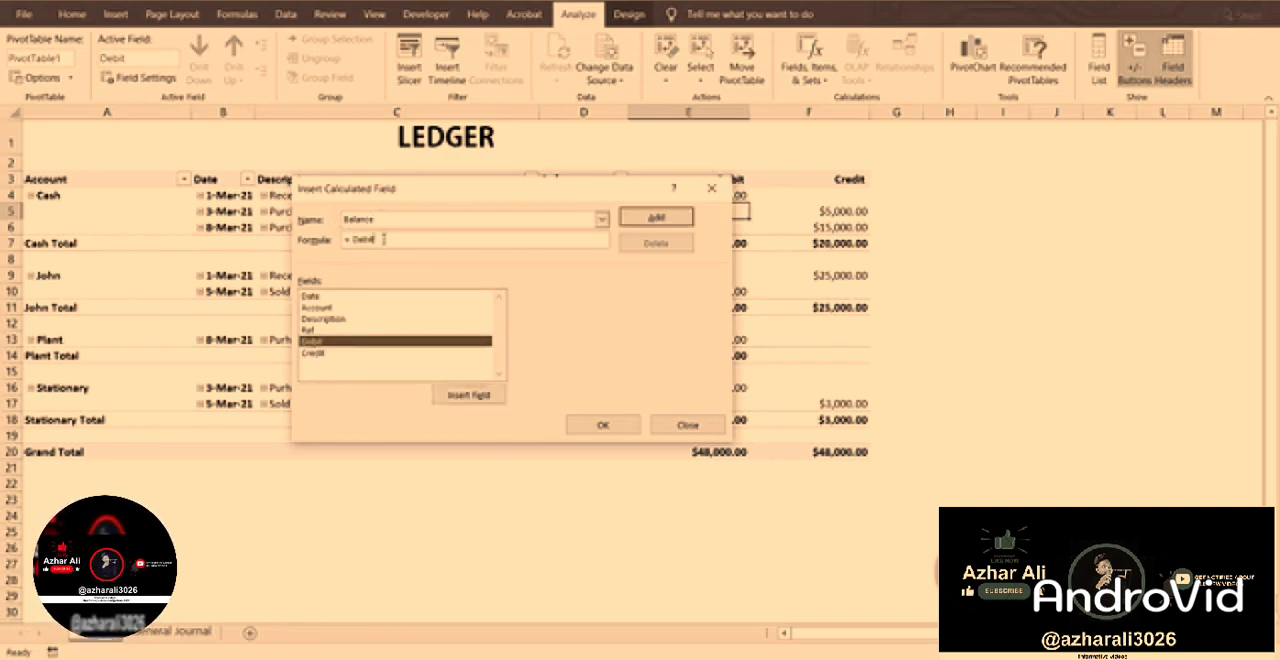
double_click(318, 355)
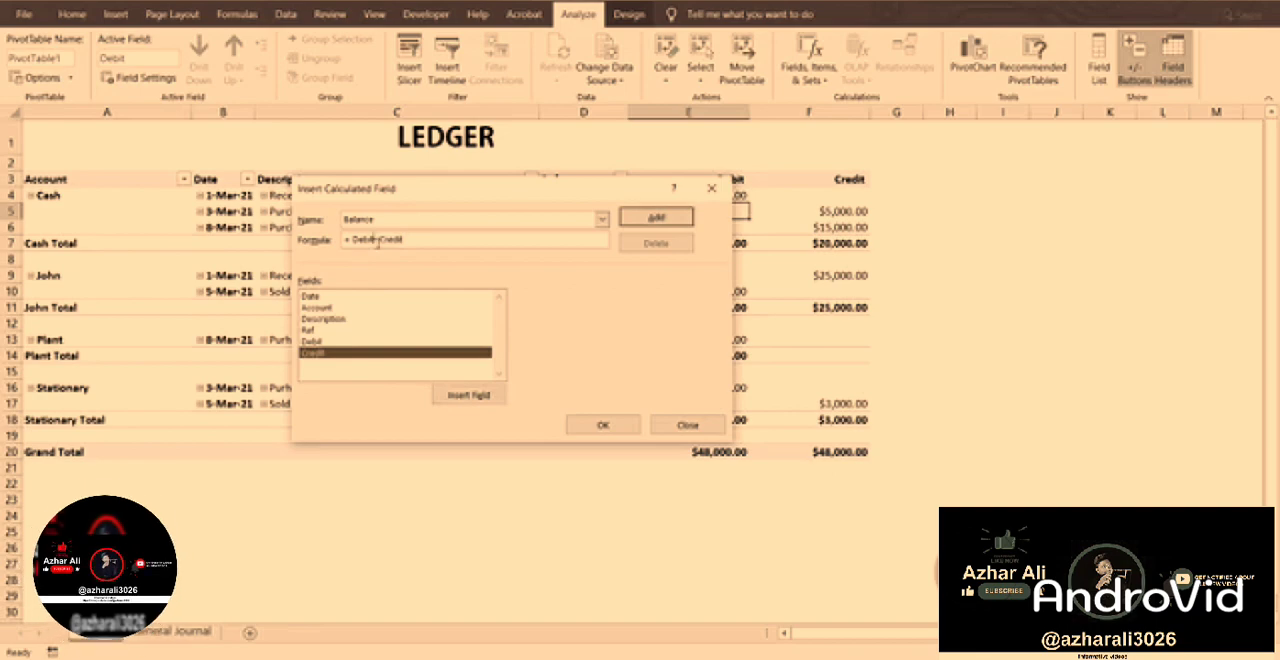
click(377, 241)
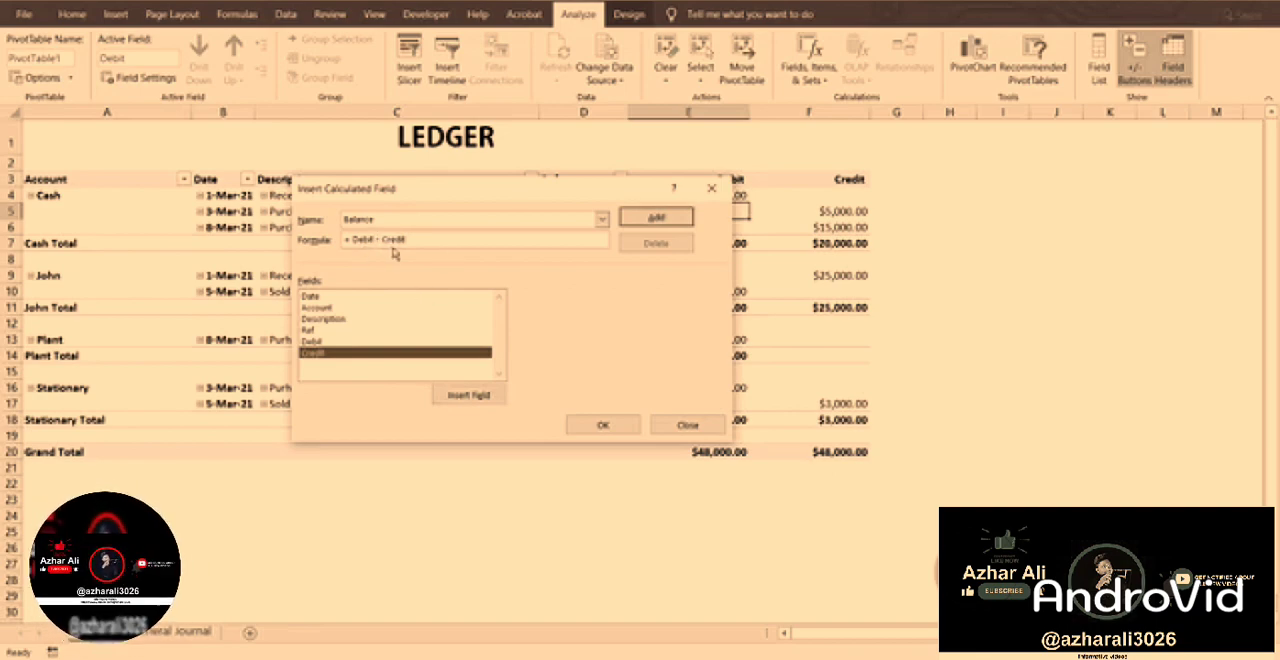
click(683, 217)
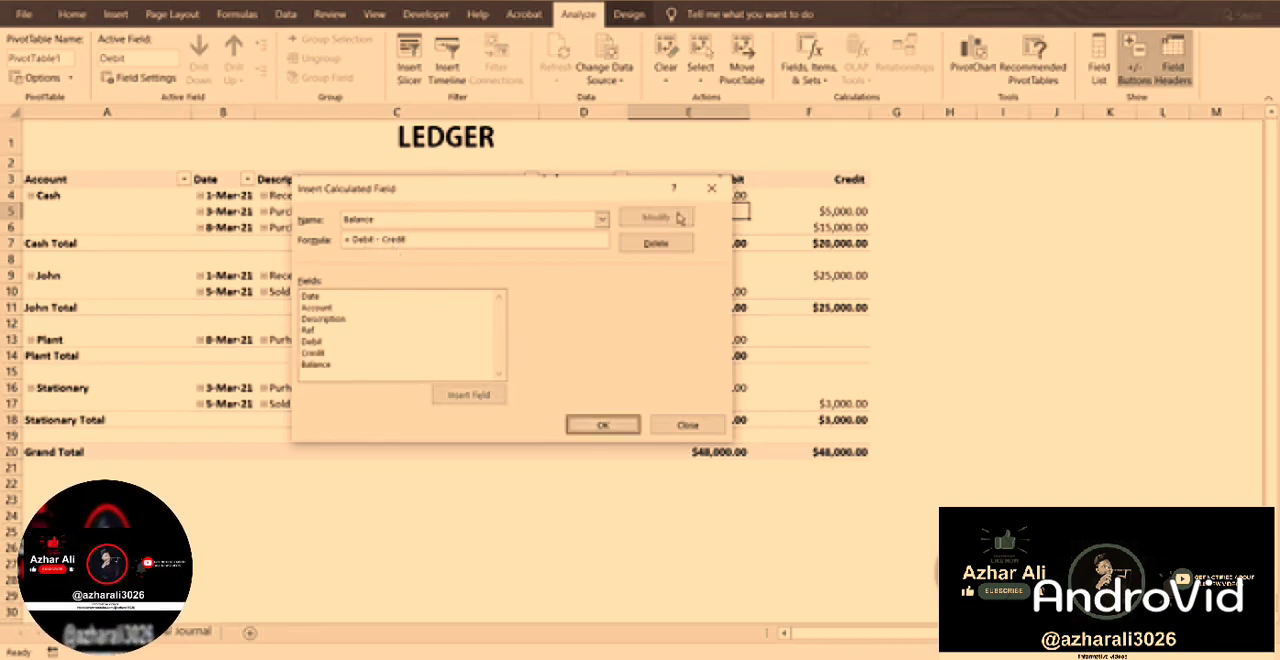
click(603, 425)
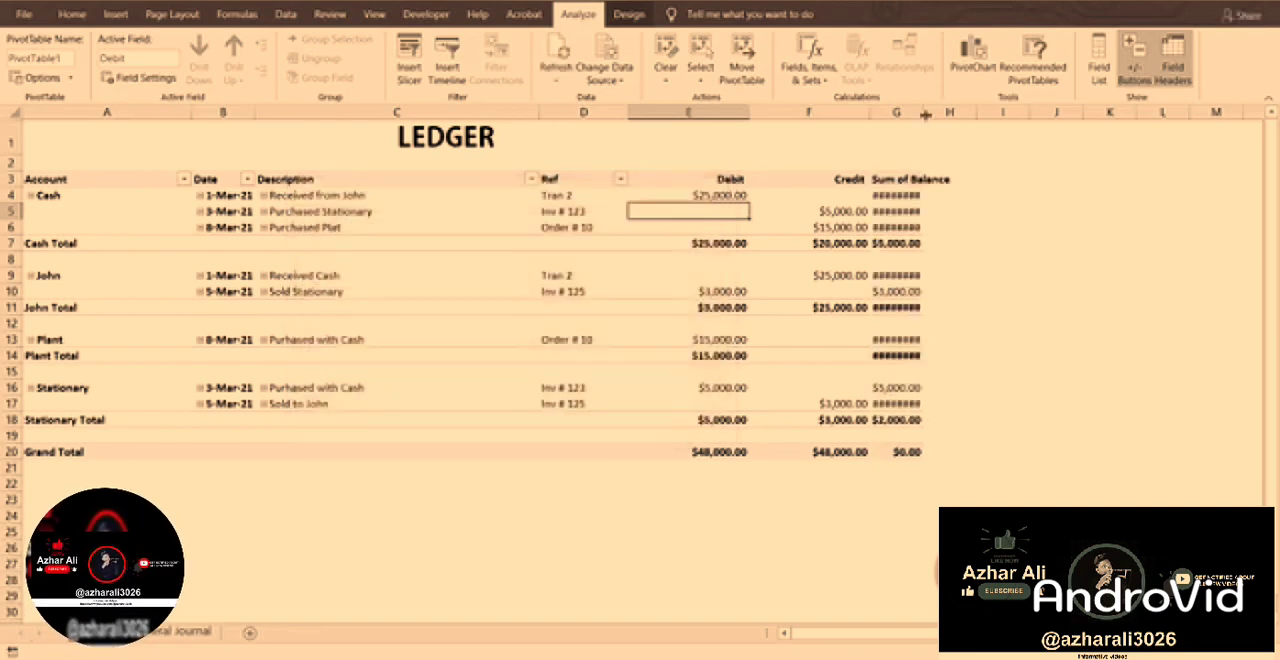
Widen column G to fit its amounts and rename the Sum of Balance header to Balance.
drag(945, 117, 971, 118)
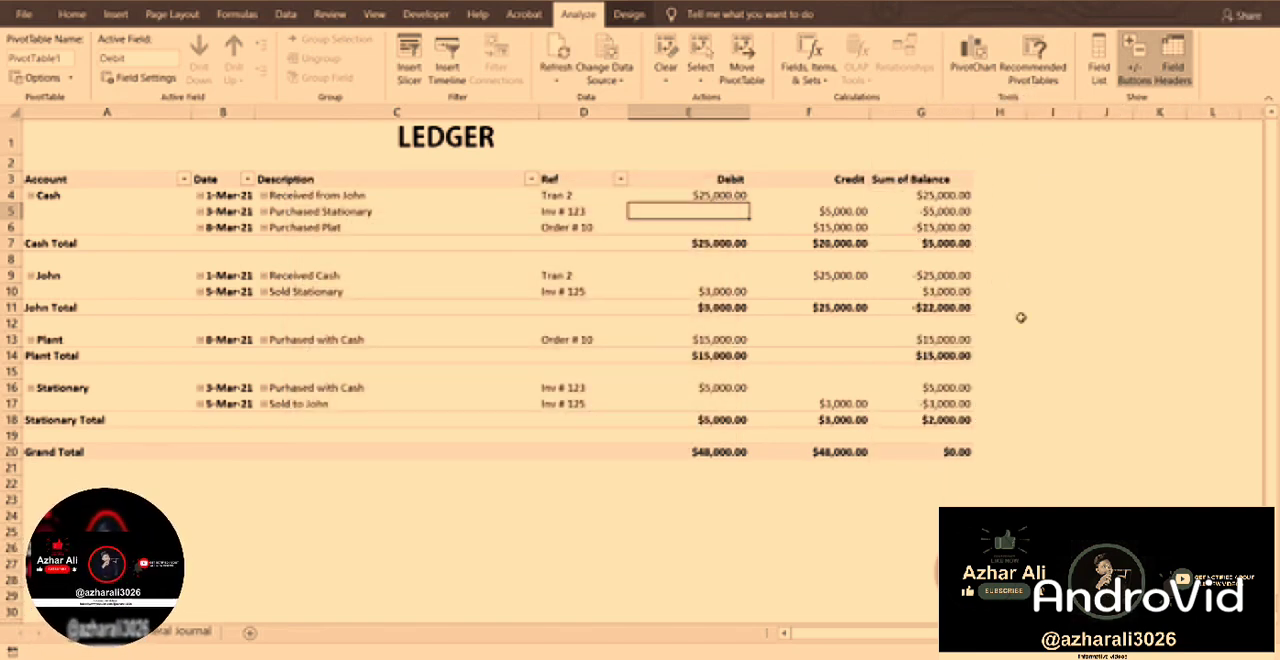
click(945, 180)
text(Balance)
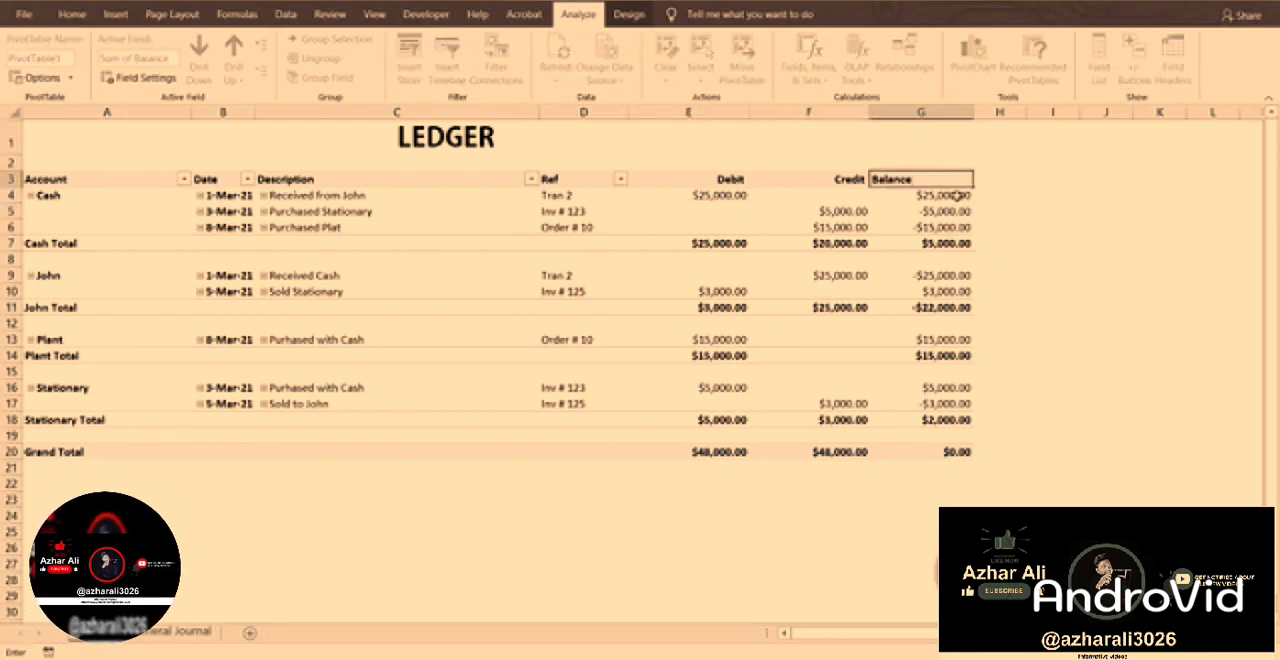
key(Return)
Right-align the Balance header in cell G3.
click(957, 182)
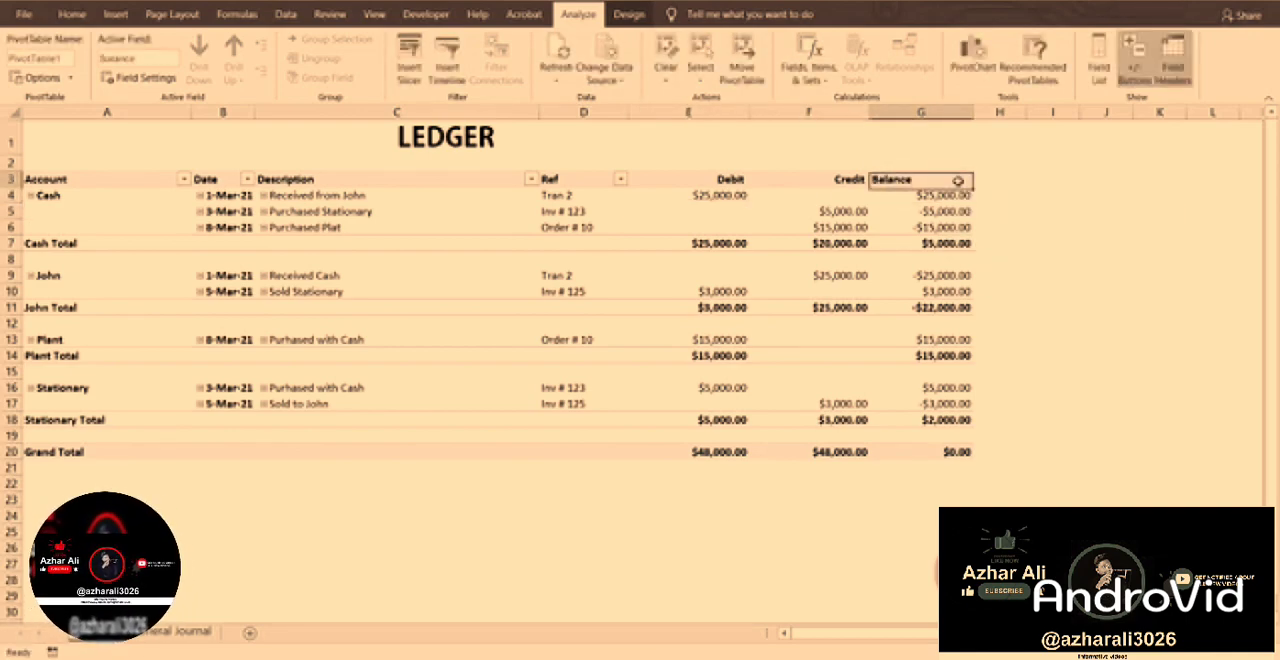
click(73, 14)
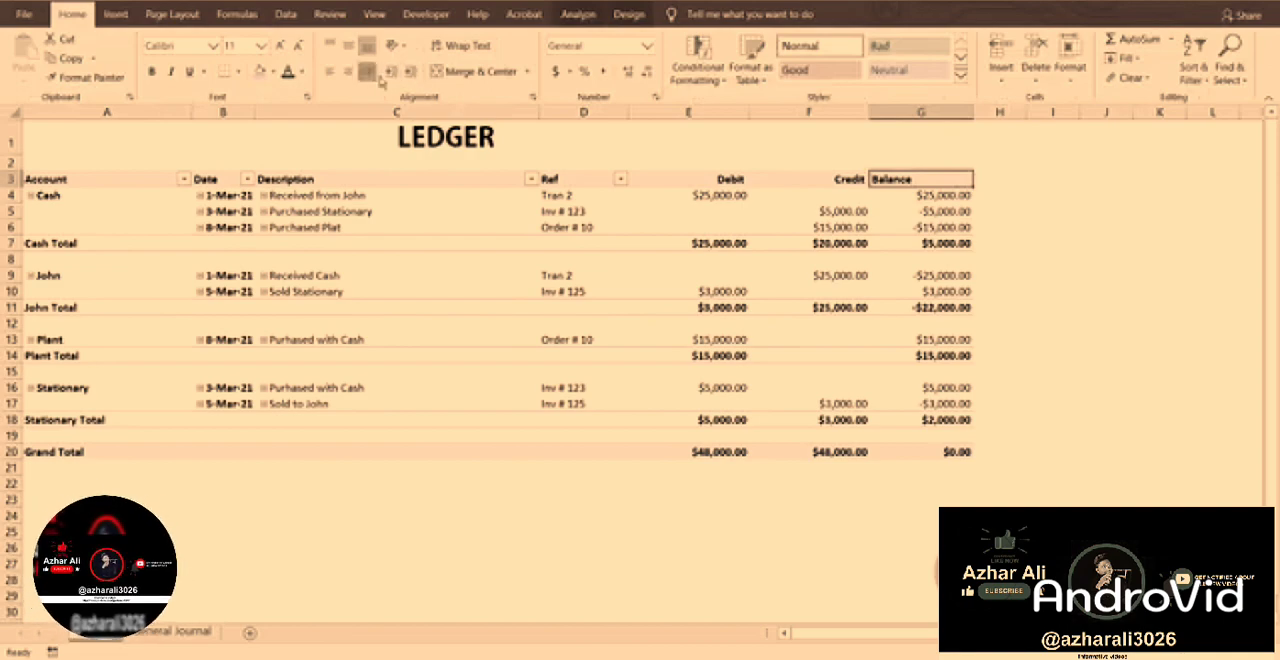
click(720, 291)
click(1090, 224)
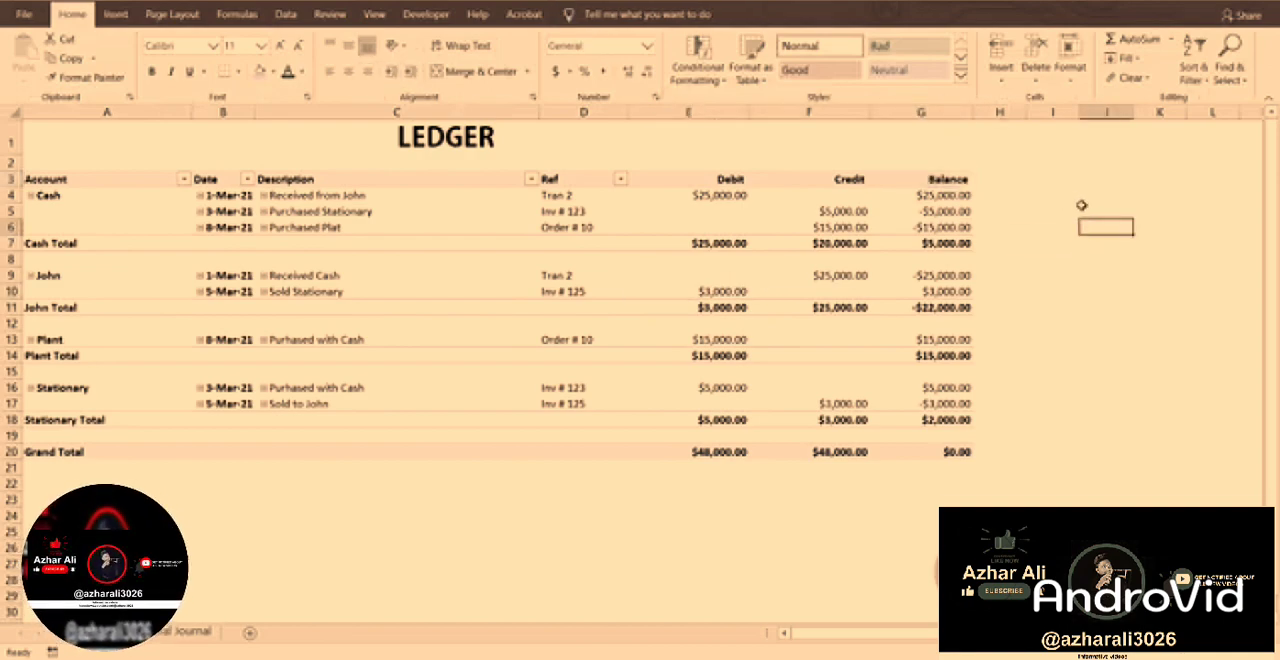
Merge and center the LEDGER title across A1:G1 so that it also spans the Balance column.
click(941, 246)
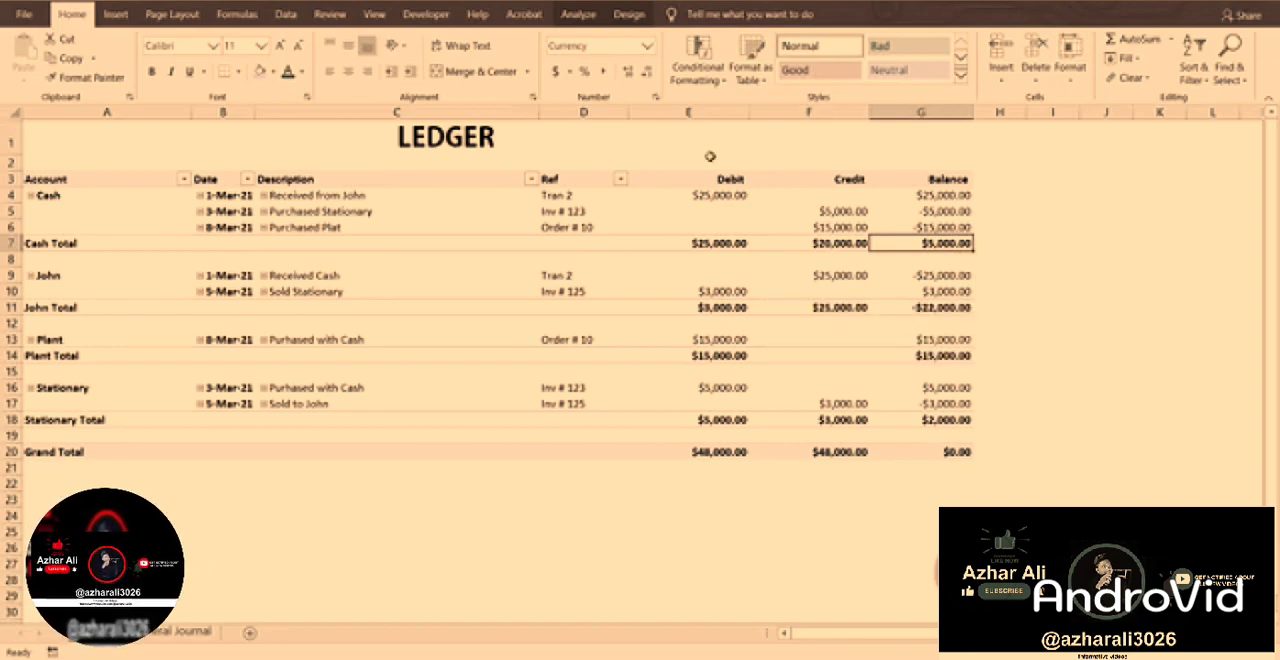
click(521, 141)
shift+click(918, 134)
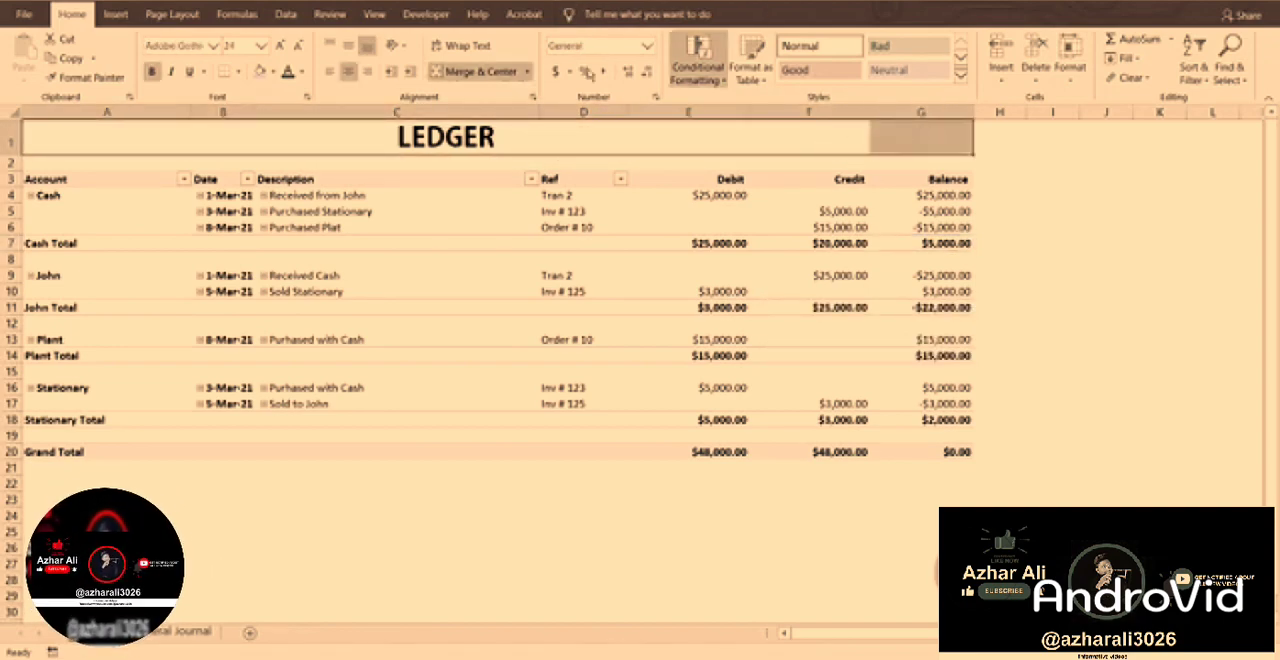
click(480, 72)
click(526, 248)
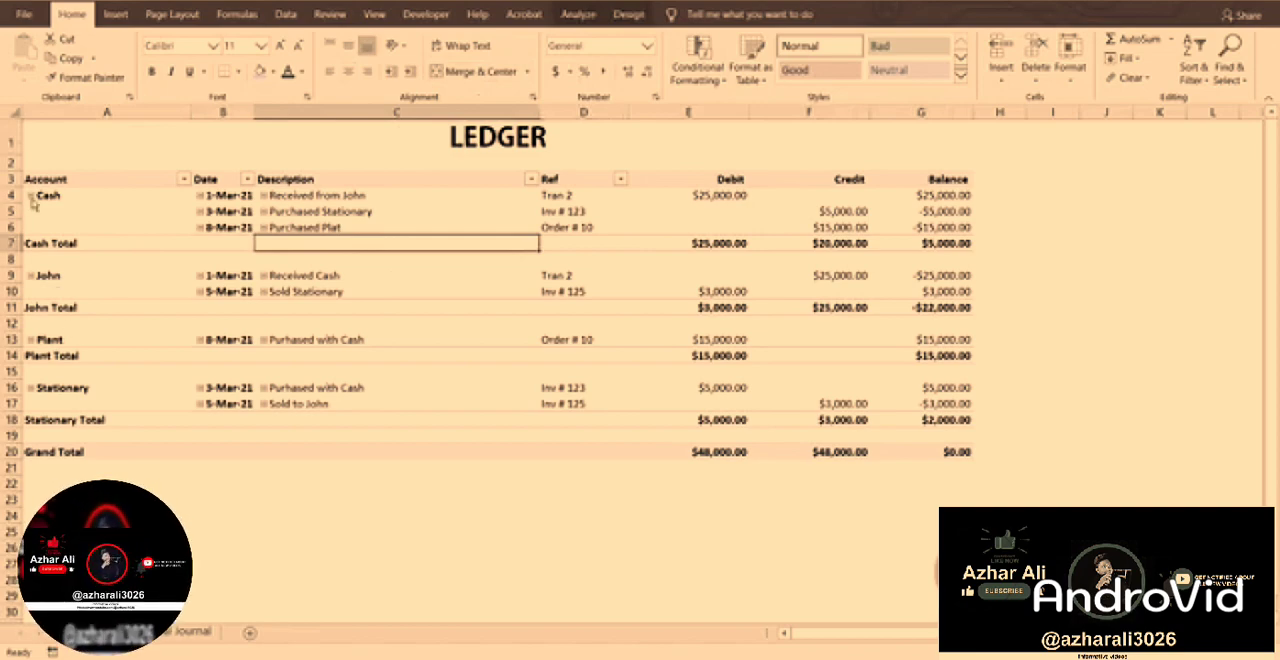
Try collapsing and re-expanding the Cash account, and apply Expand Entire Field to the Account field.
click(31, 196)
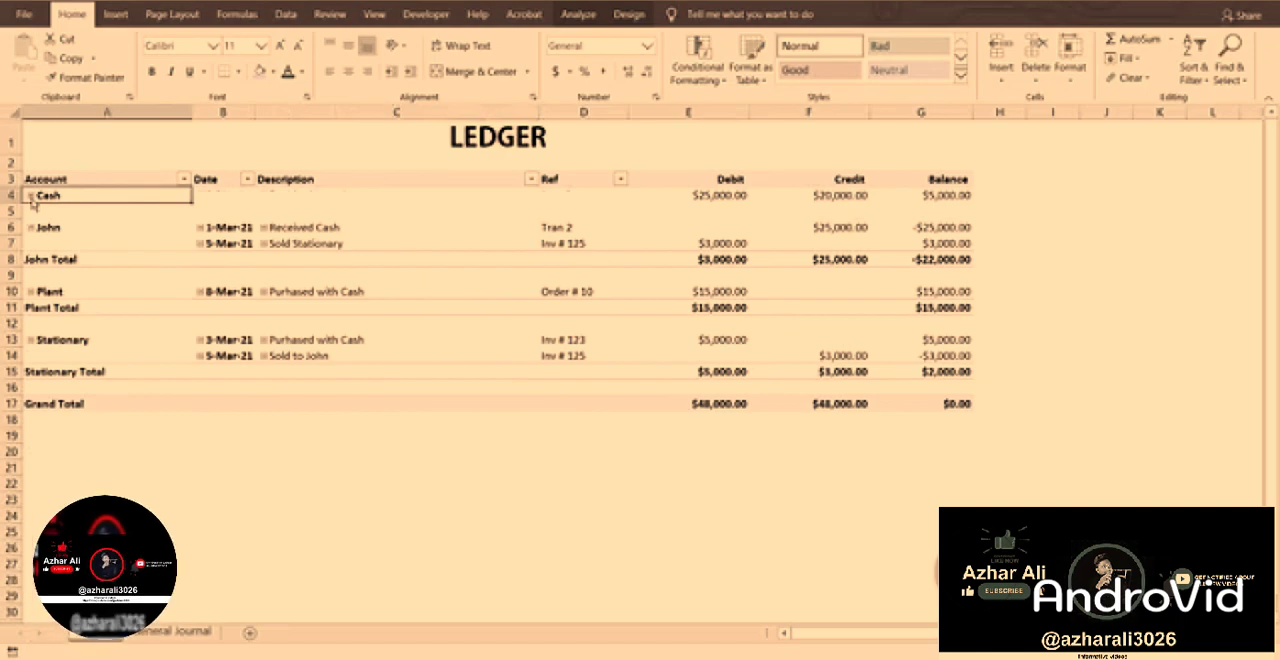
click(31, 197)
right_click(46, 196)
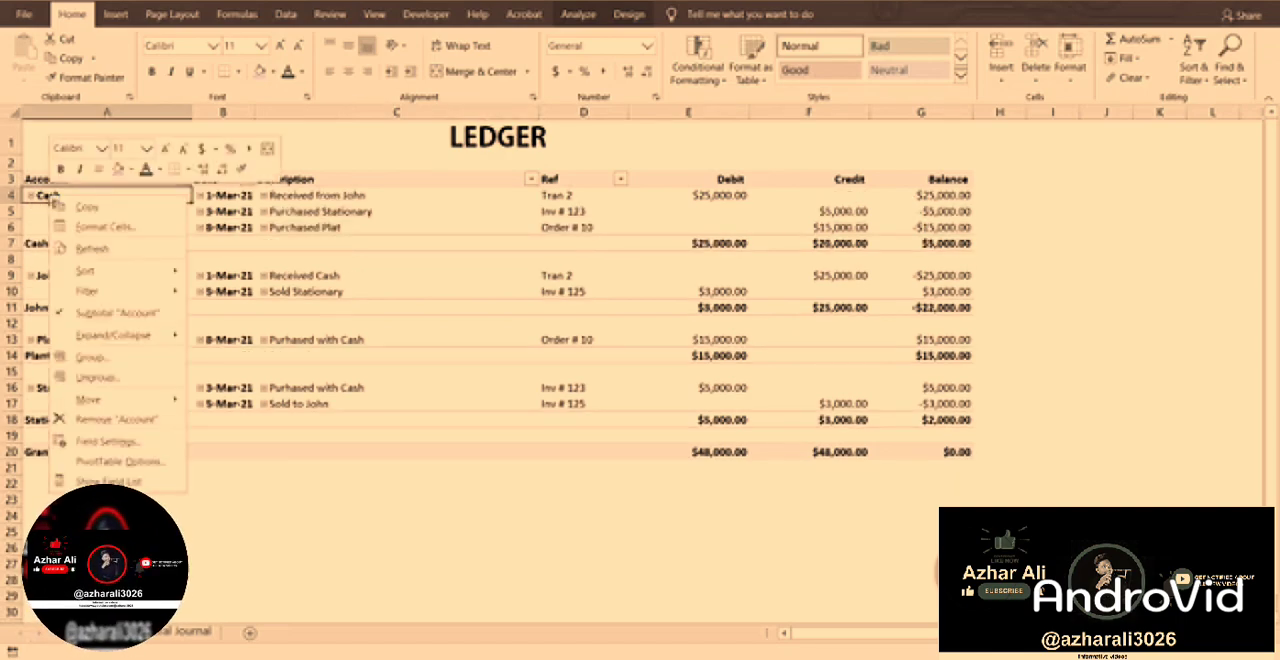
mouse_move(165, 341)
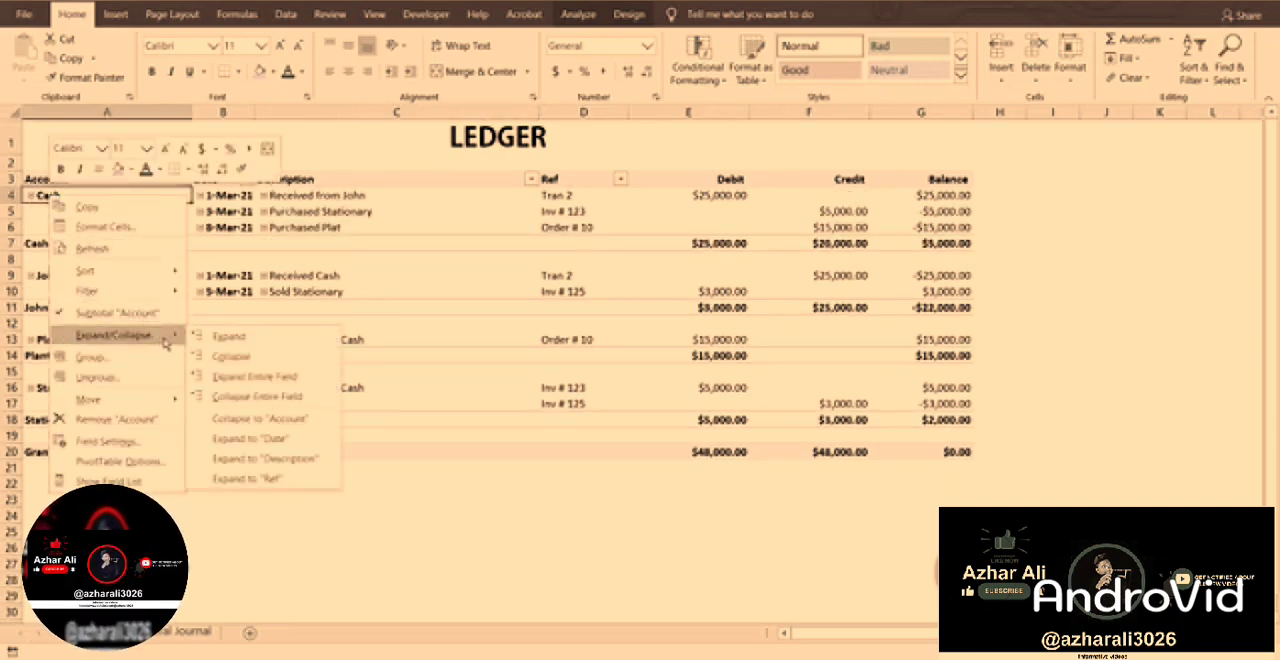
click(258, 377)
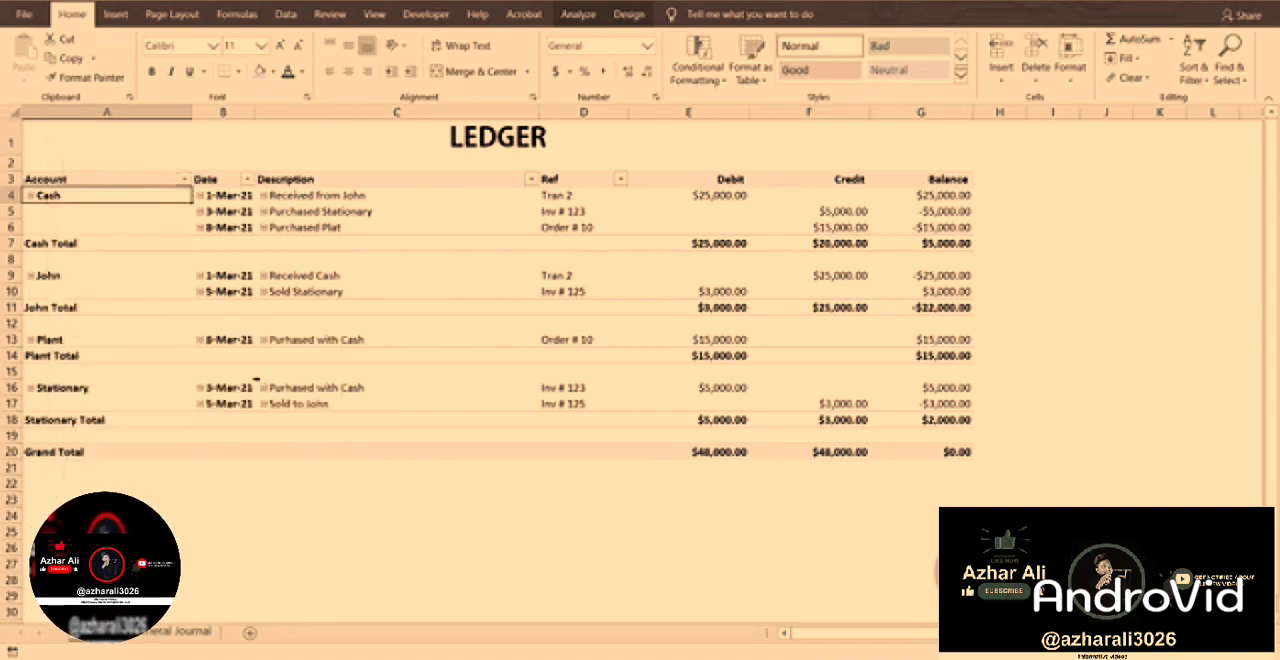
Collapse the entire Account field so each account shows only its summary row.
right_click(57, 198)
mouse_move(141, 336)
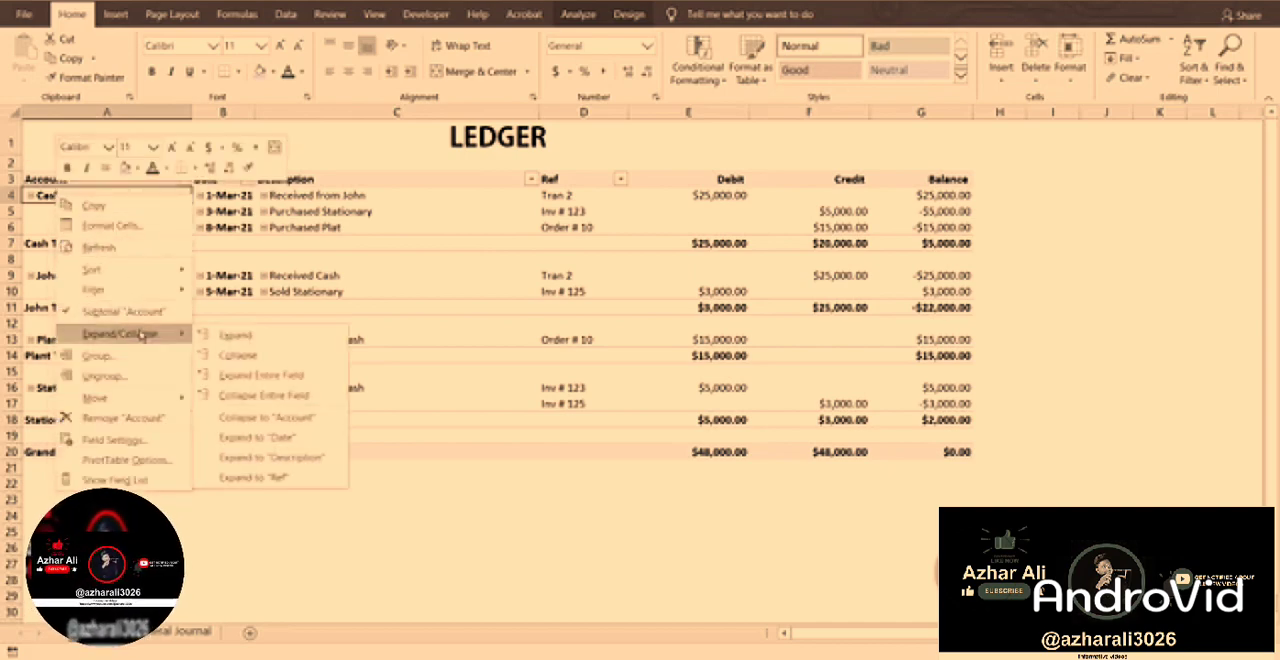
click(262, 396)
click(244, 419)
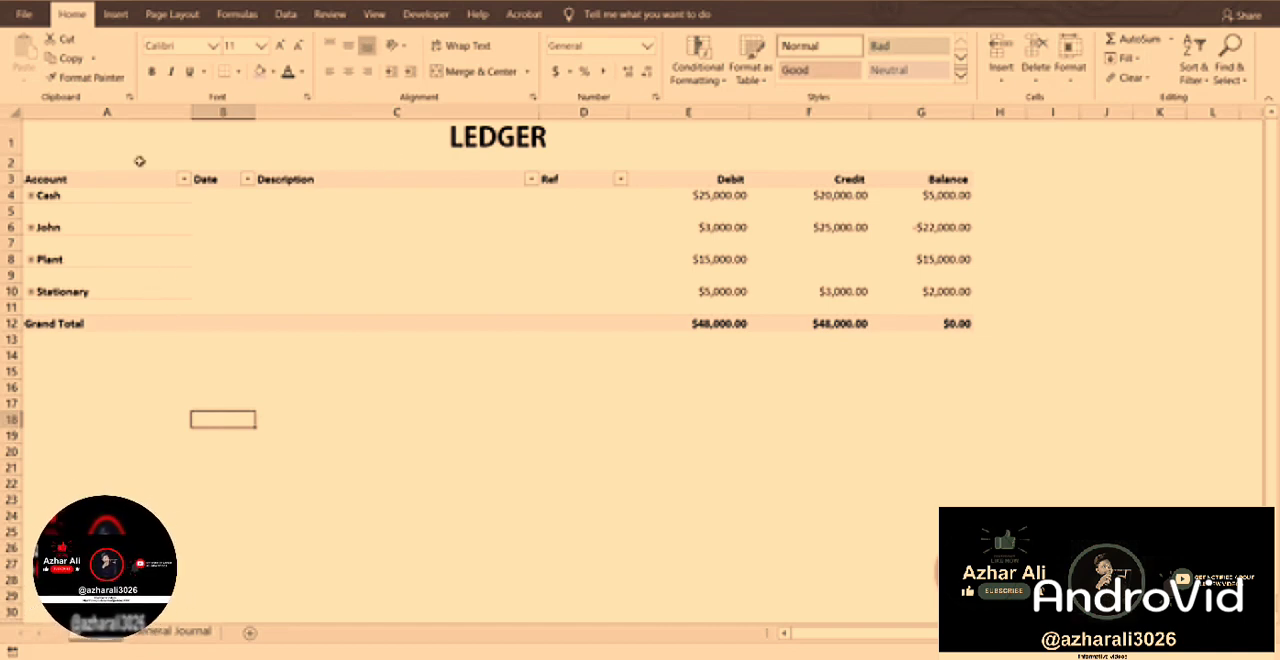
click(70, 197)
click(936, 197)
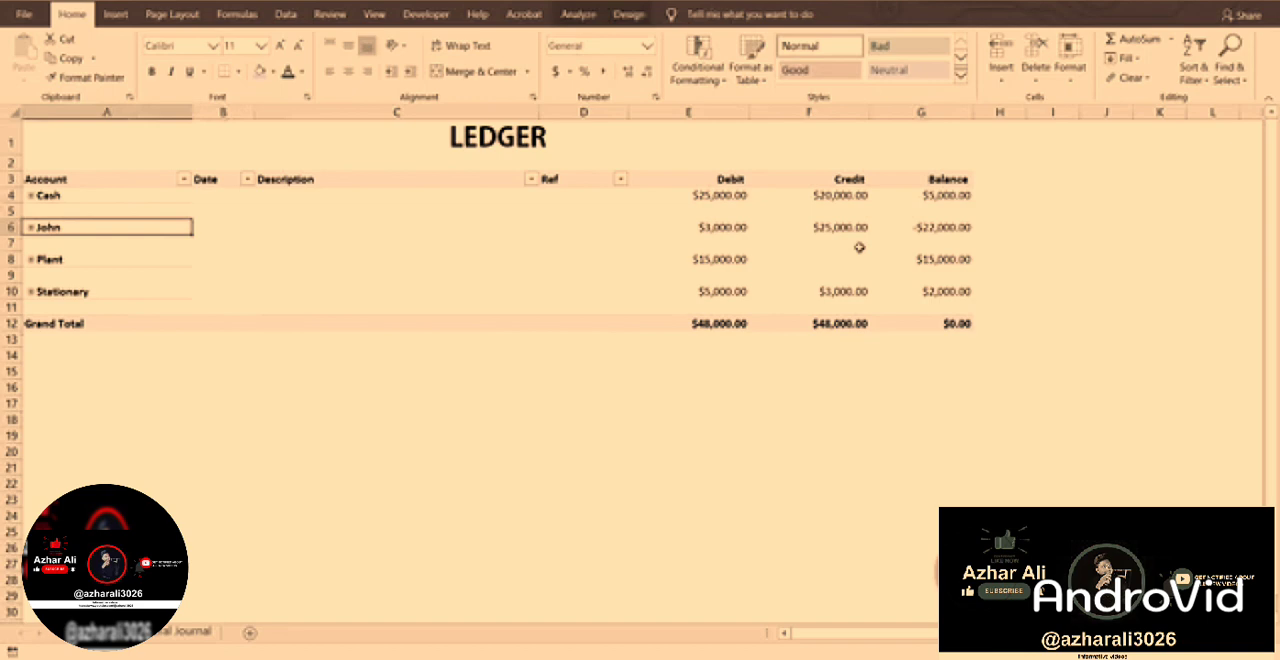
Format the Balance value field as $ currency with two decimals and red parentheses for negatives, and close the field list.
click(921, 229)
click(577, 14)
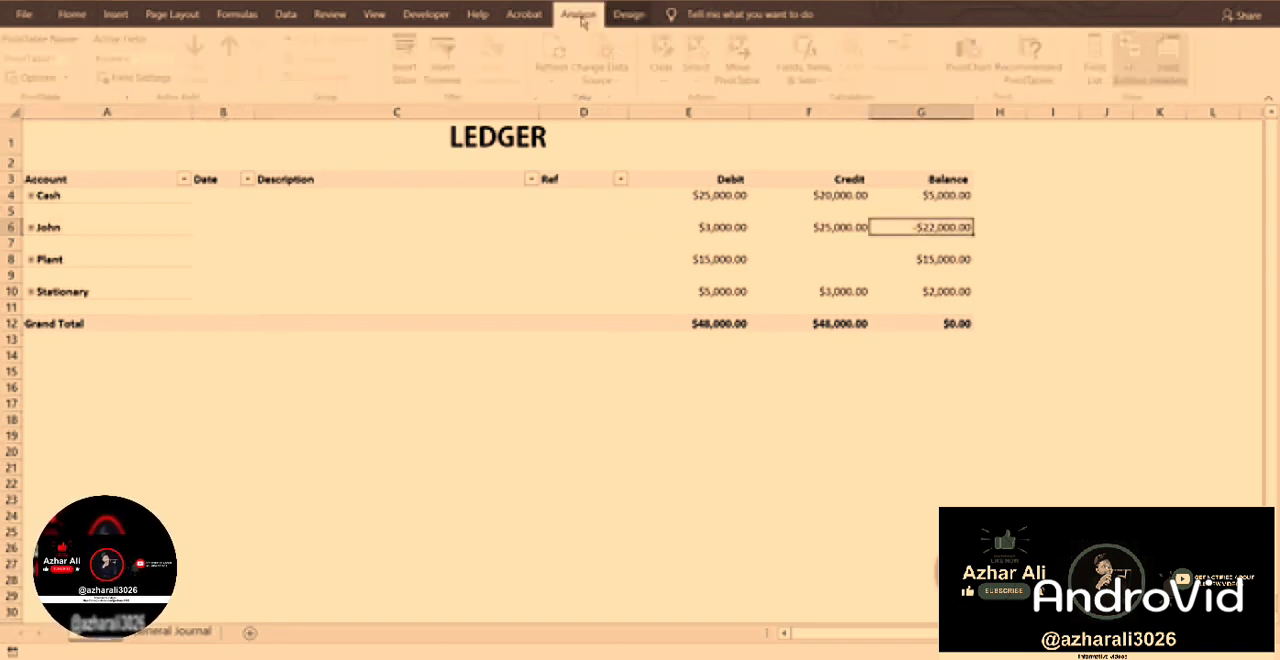
click(1100, 62)
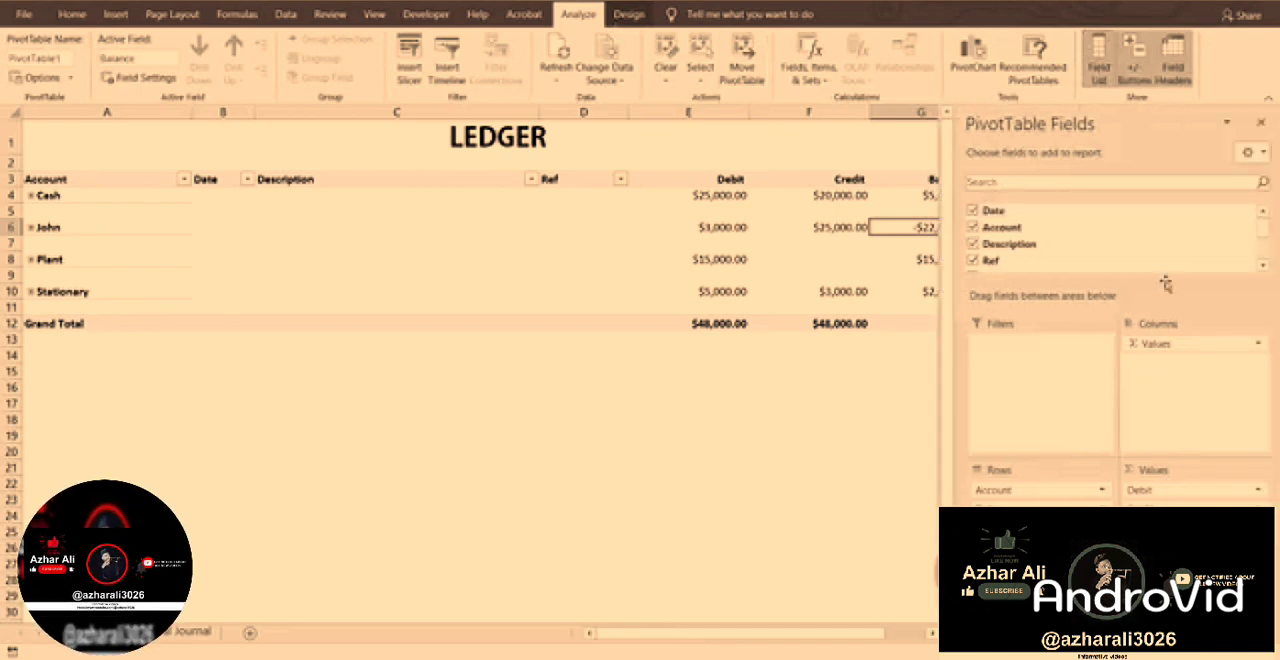
click(1200, 525)
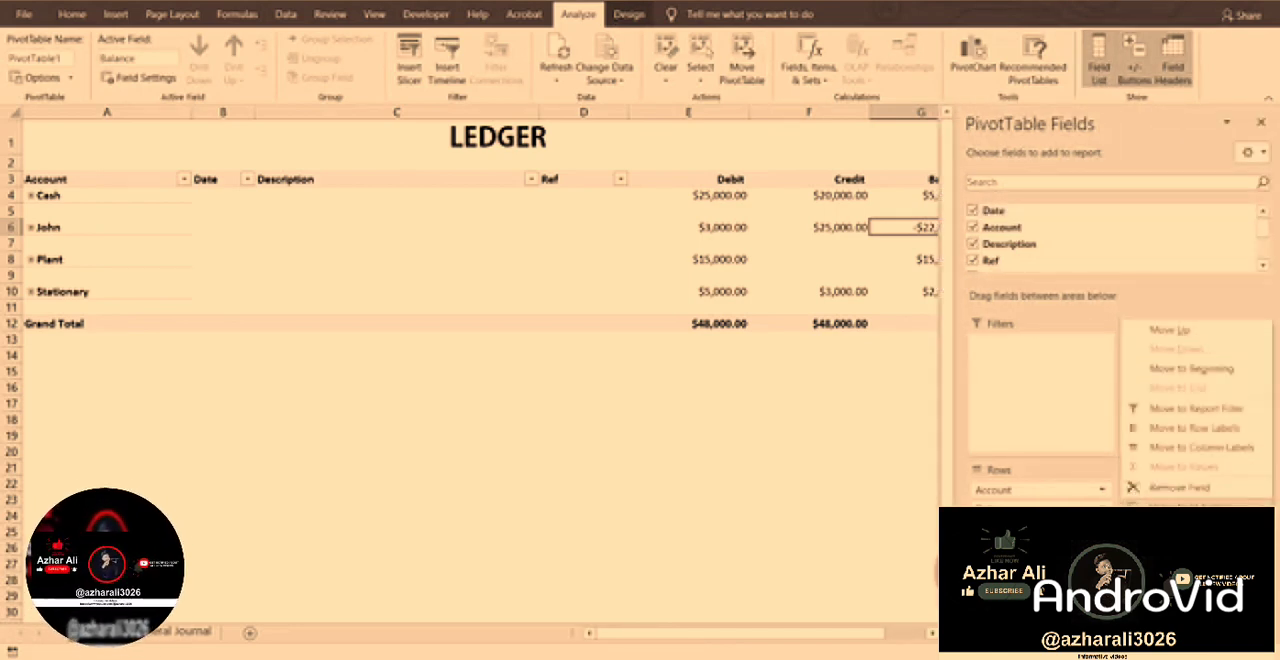
click(1180, 508)
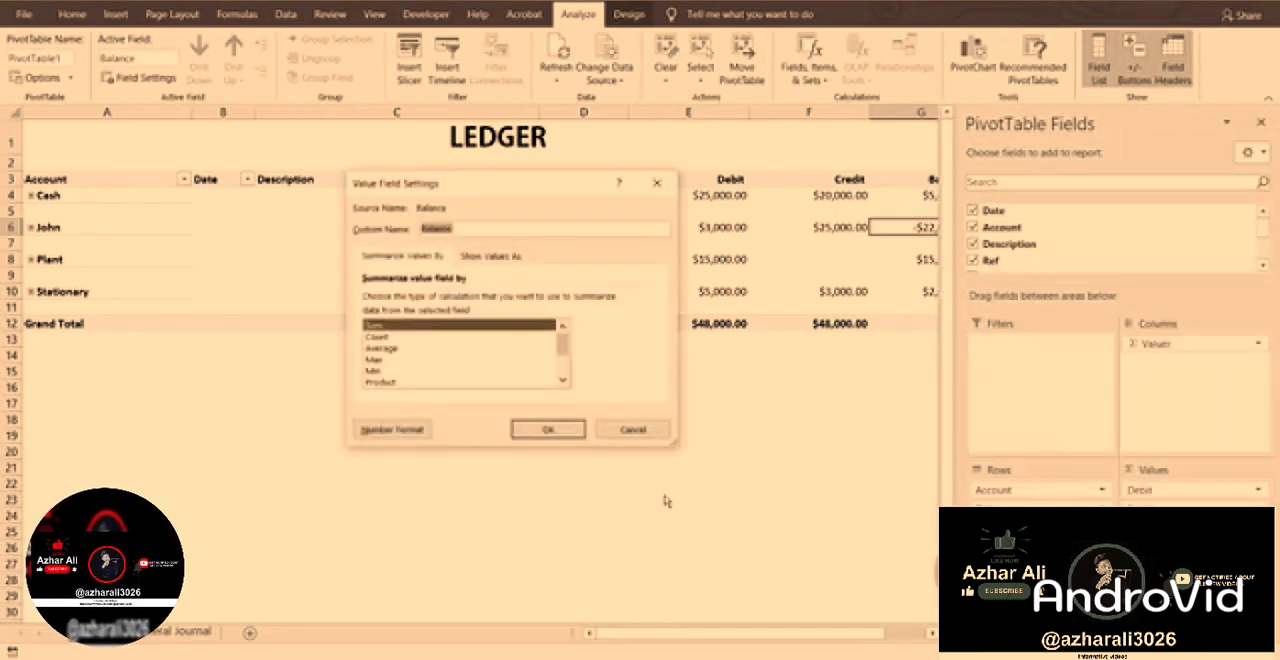
click(400, 428)
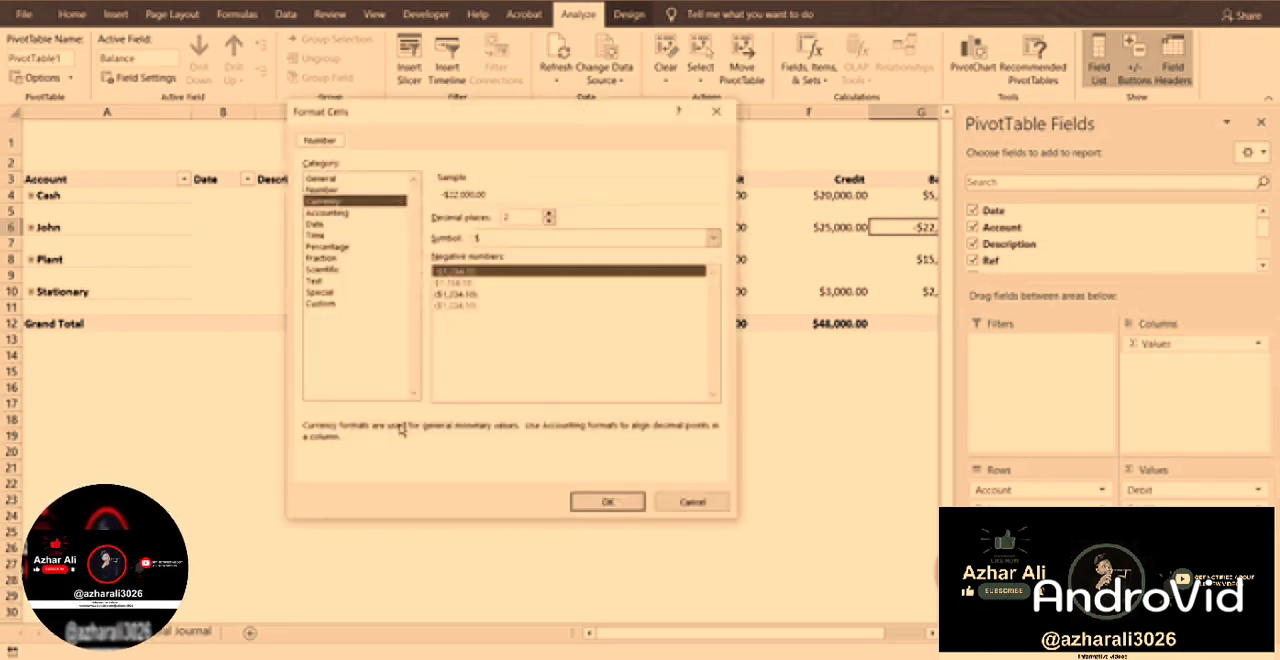
click(462, 305)
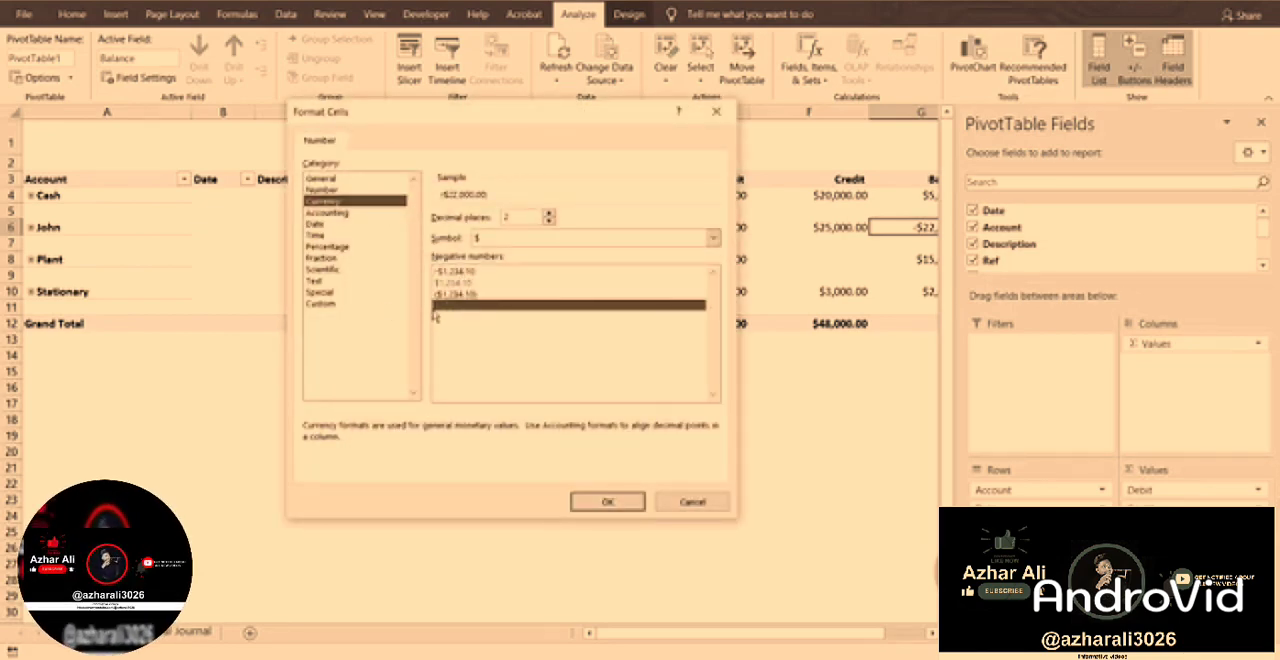
click(607, 501)
click(550, 432)
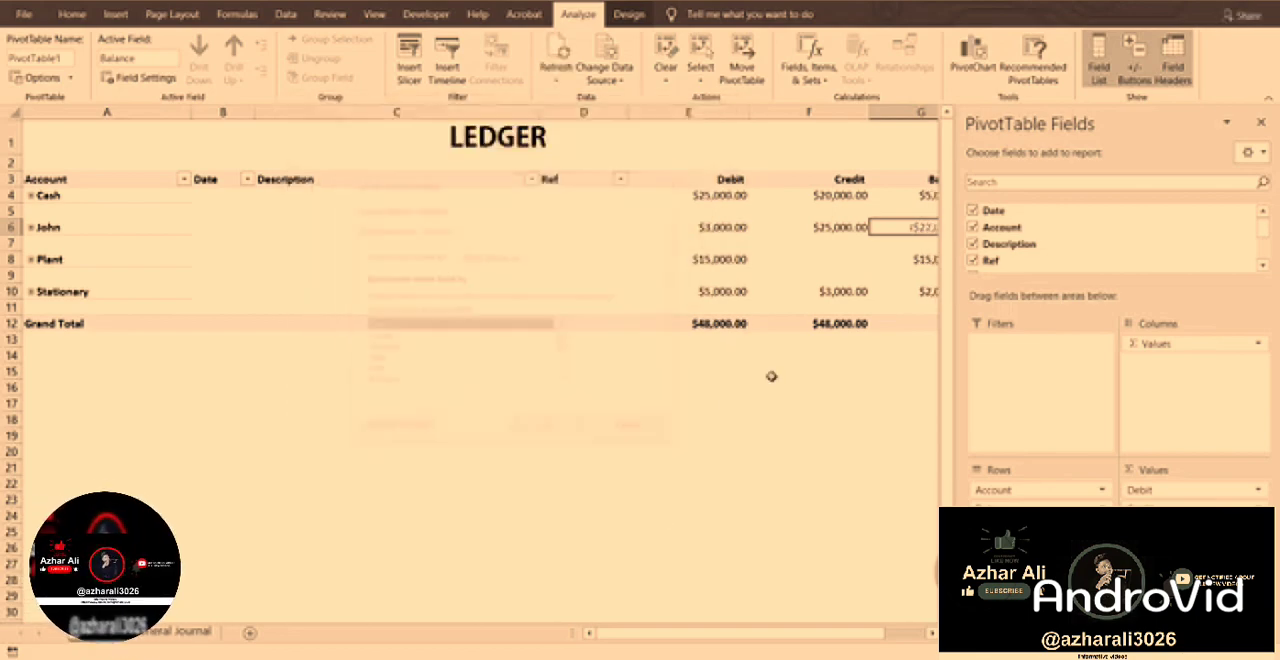
click(1261, 121)
click(809, 323)
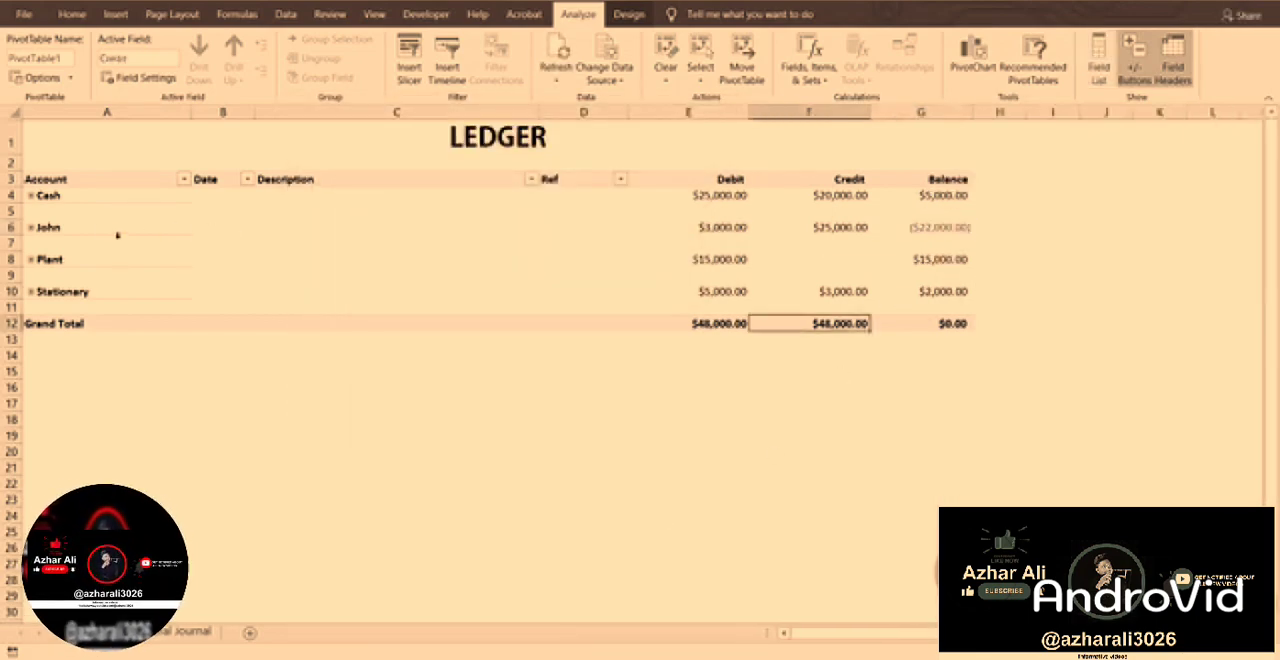
click(941, 227)
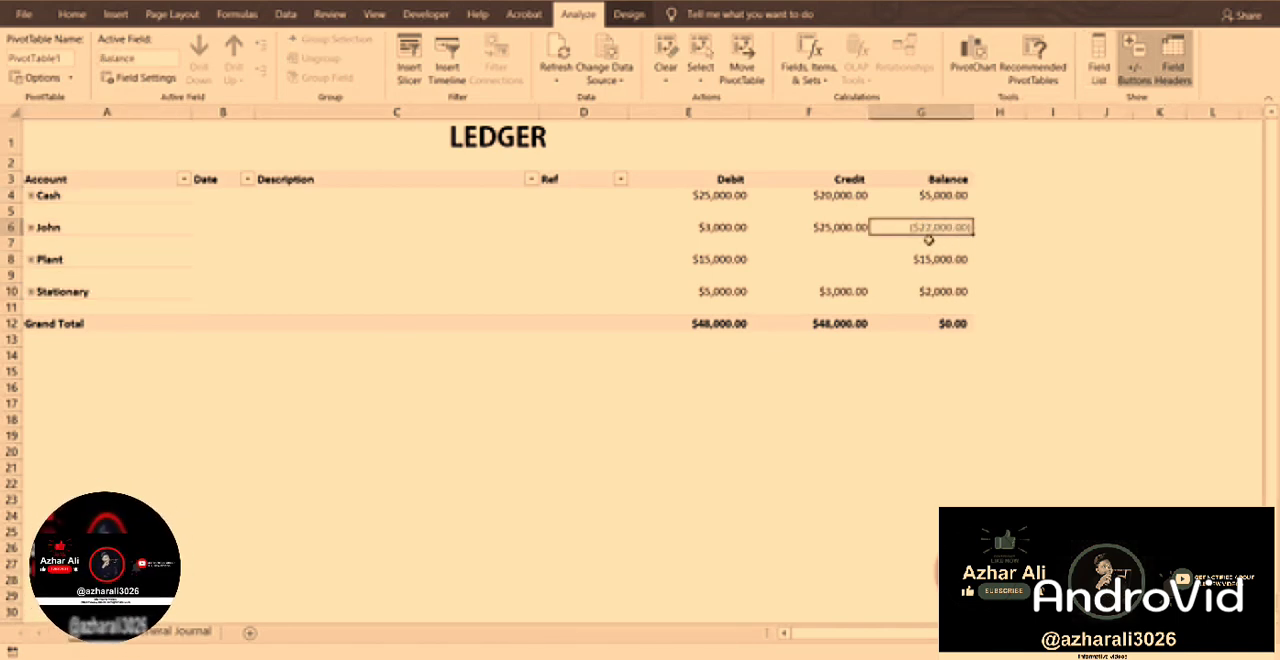
Expand the account below Cash, examine its credit and debit entries, and collapse it again.
click(31, 228)
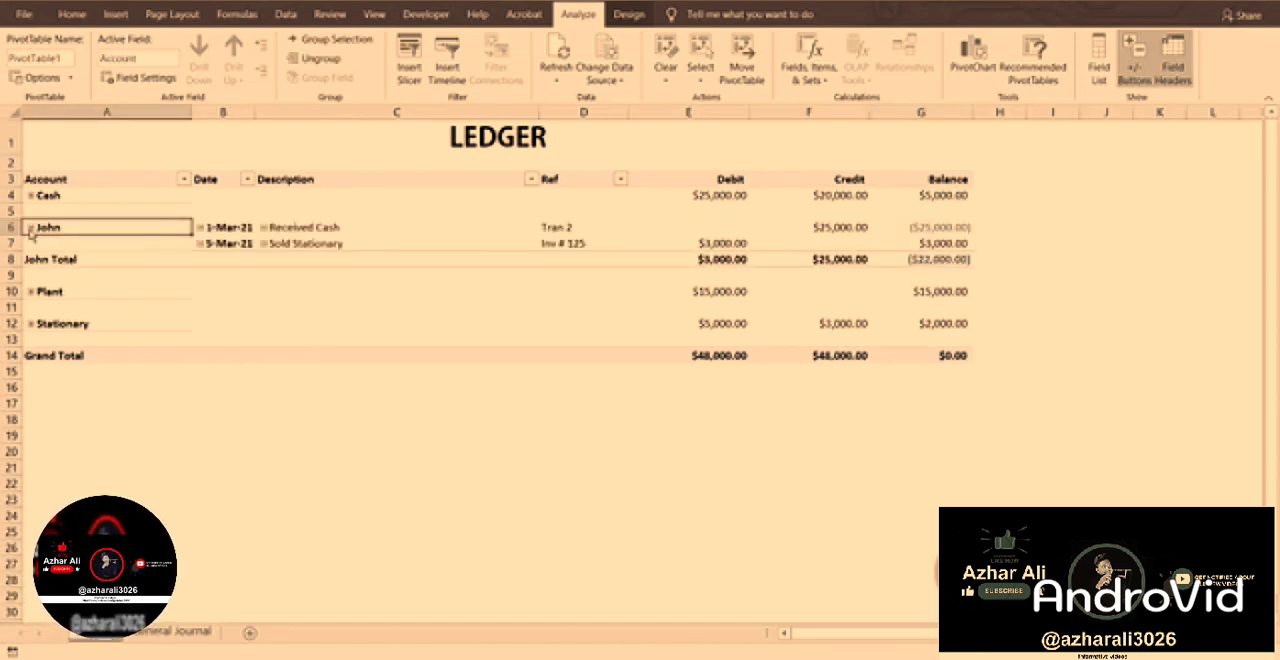
click(320, 229)
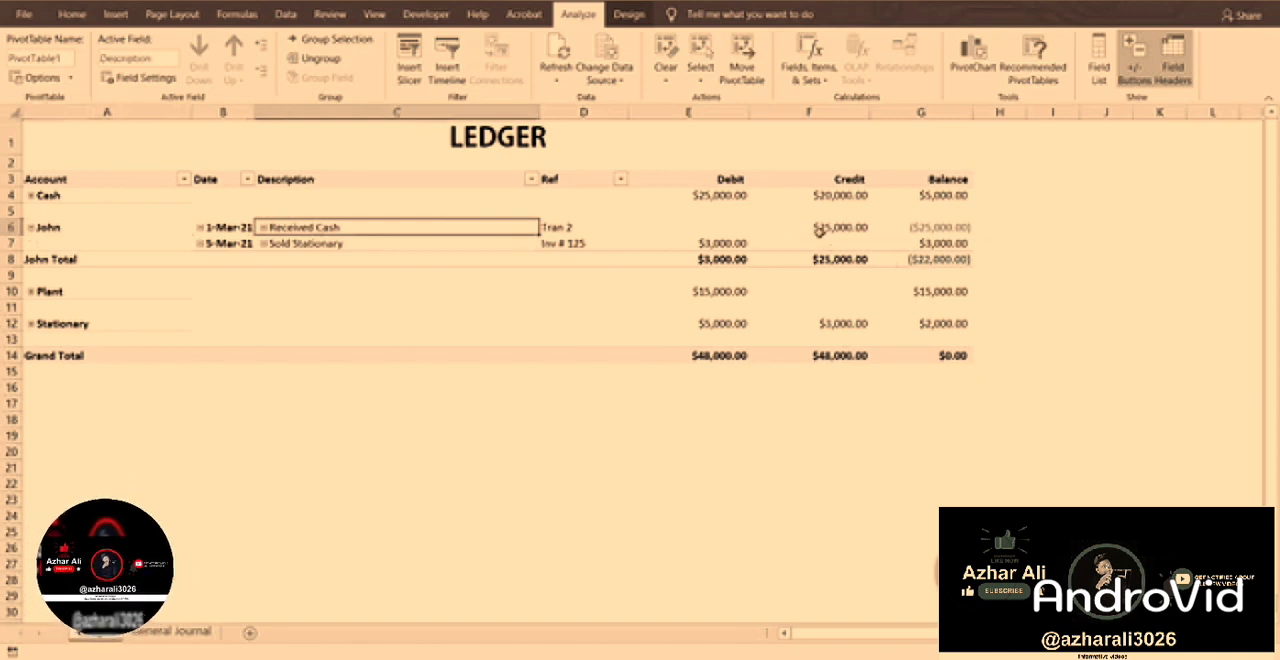
click(862, 228)
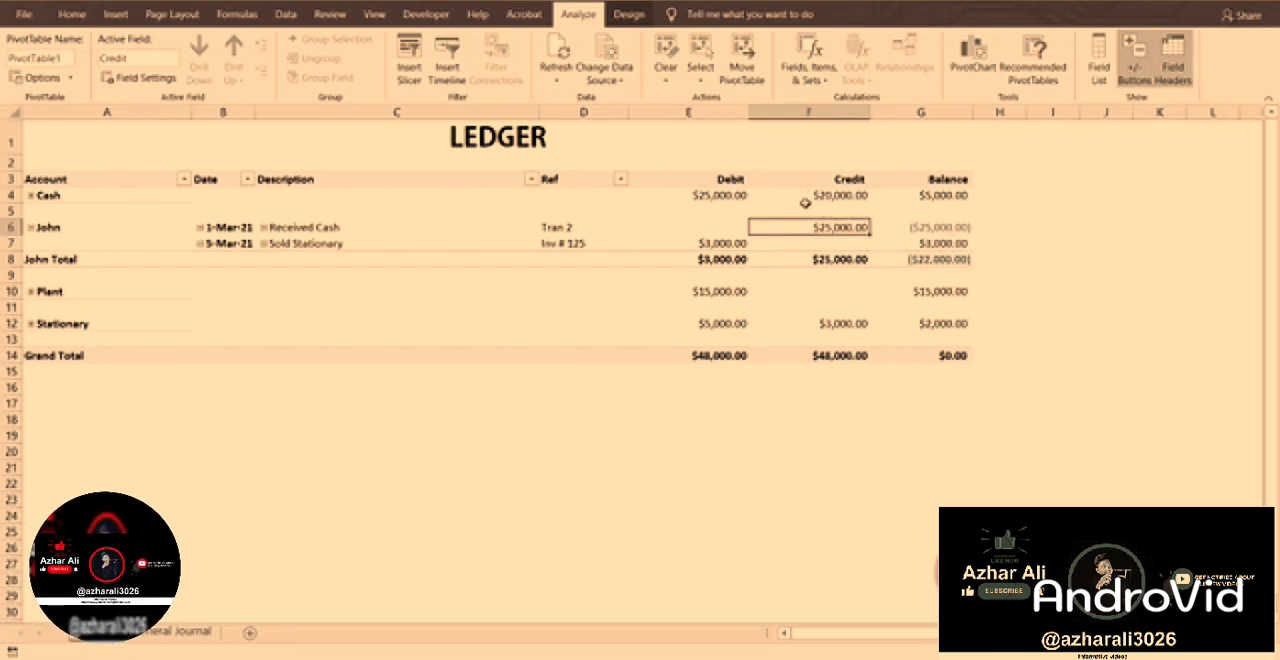
click(729, 243)
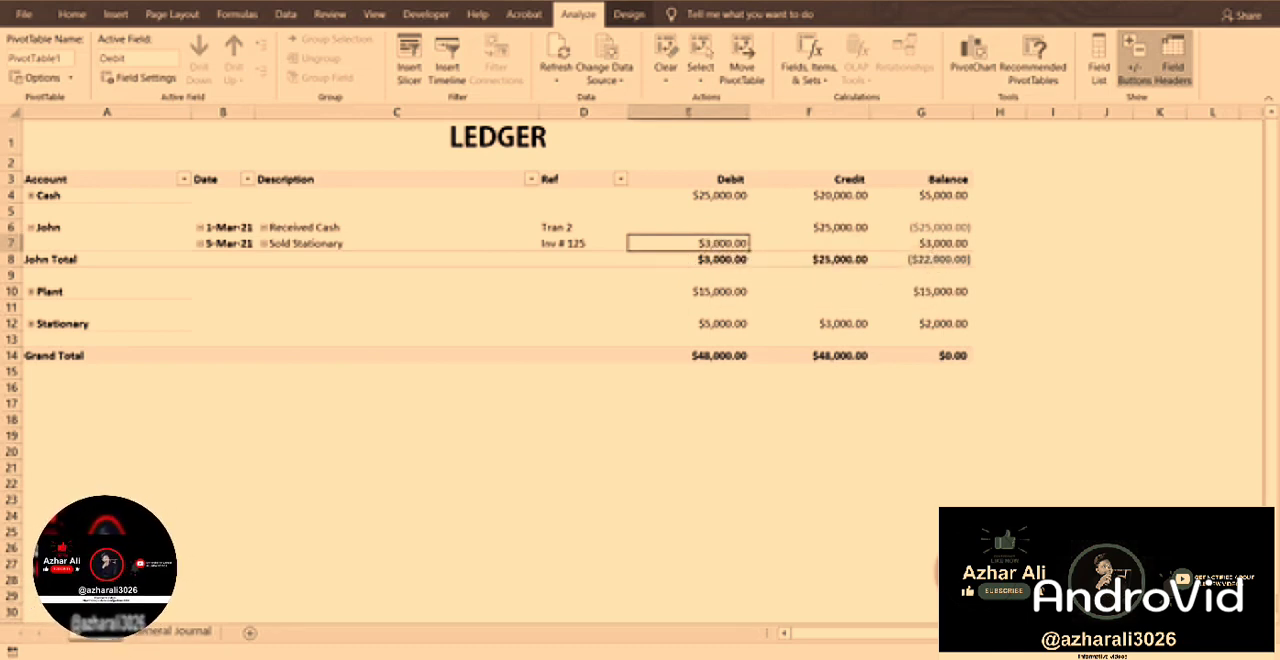
click(31, 227)
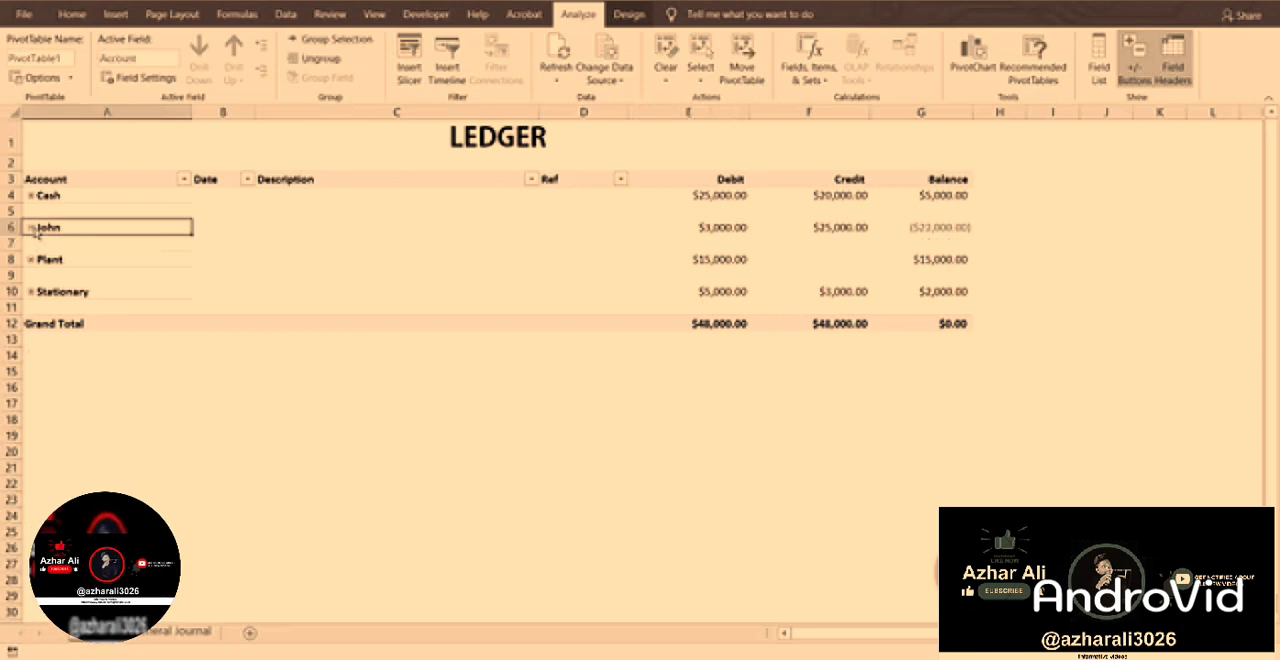
Expand the Cash account, examine the debit receipt and the two credit purchase entries, and collapse it again.
click(745, 193)
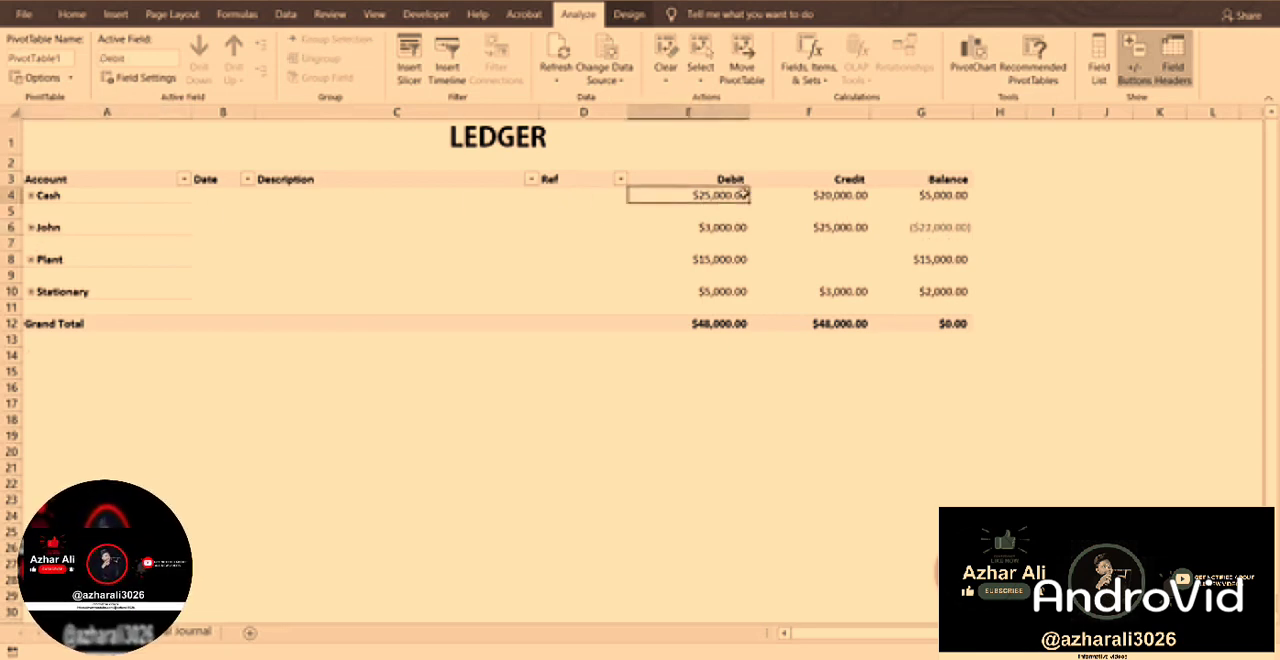
click(31, 195)
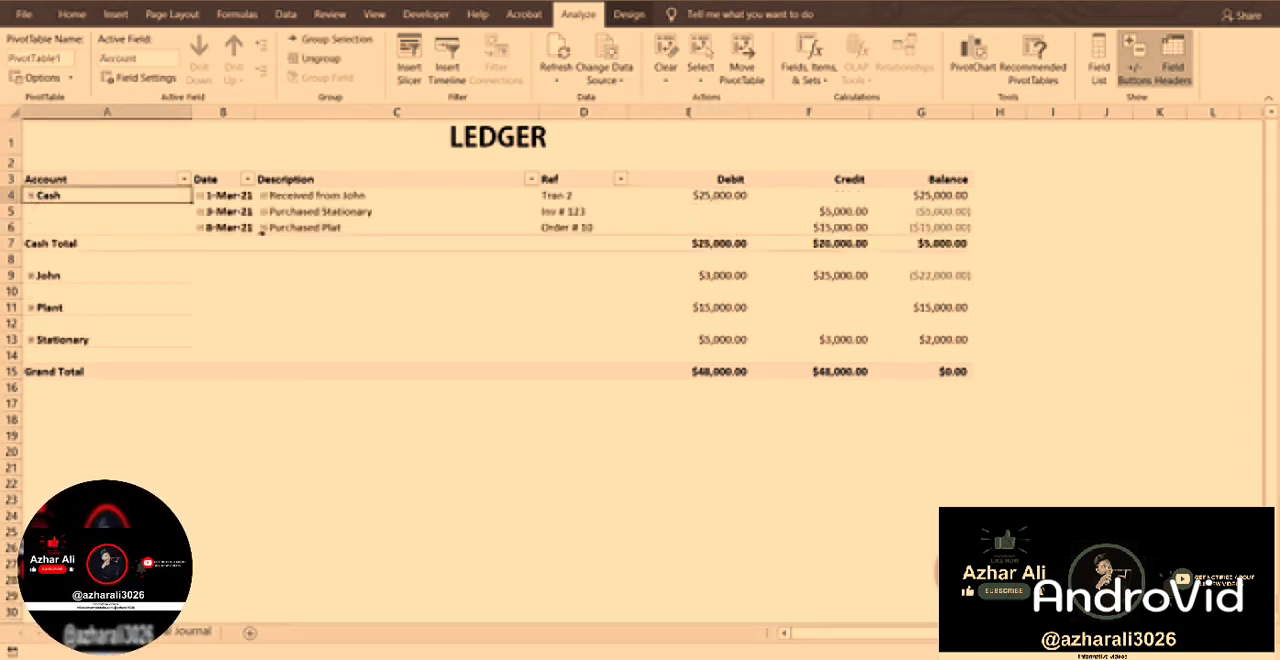
click(310, 195)
key(Right)
key(Right)
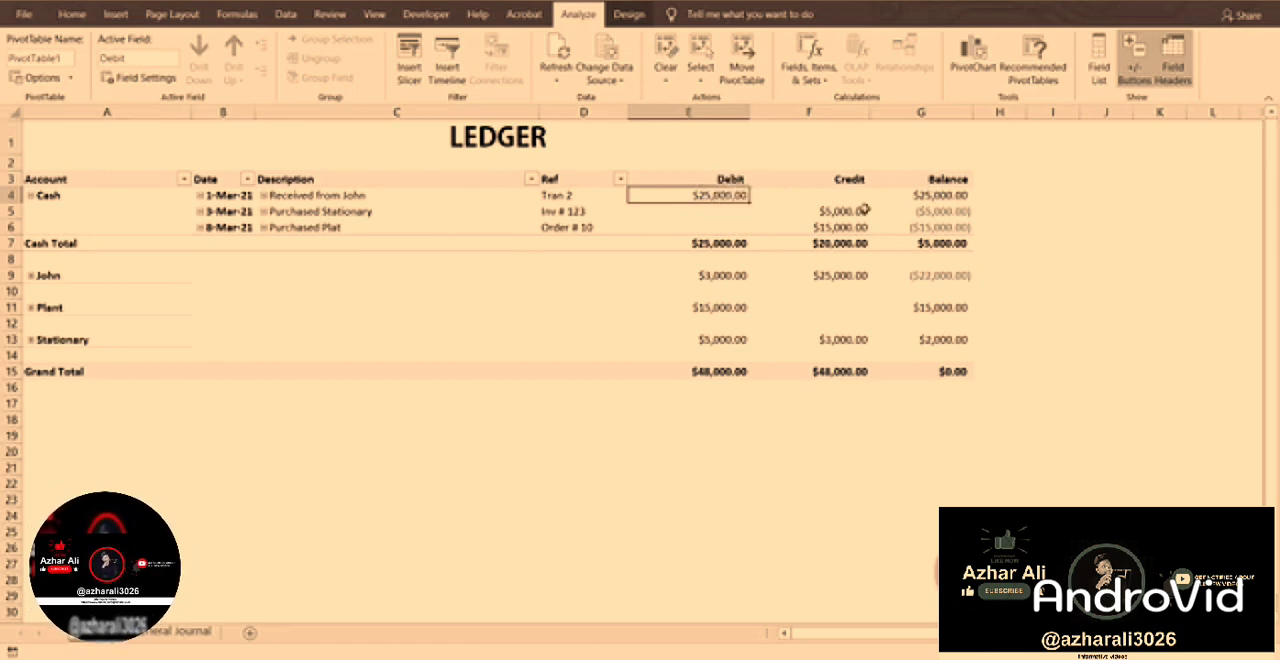
drag(840, 211, 848, 226)
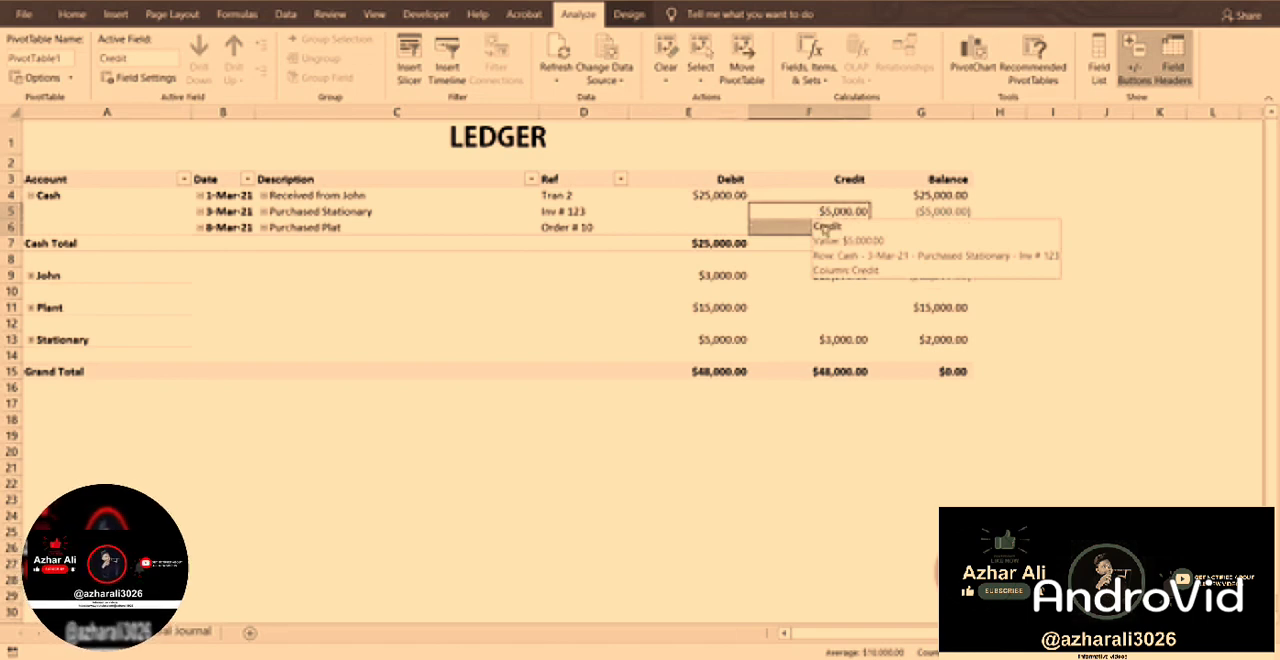
click(838, 229)
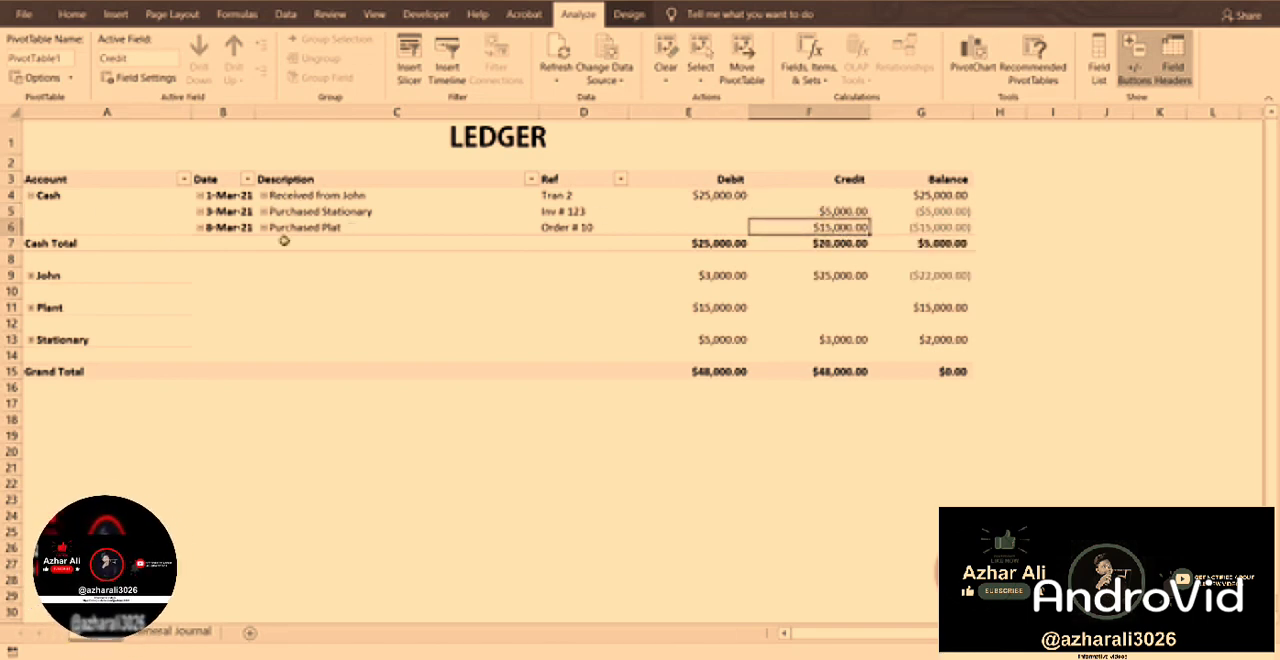
click(31, 195)
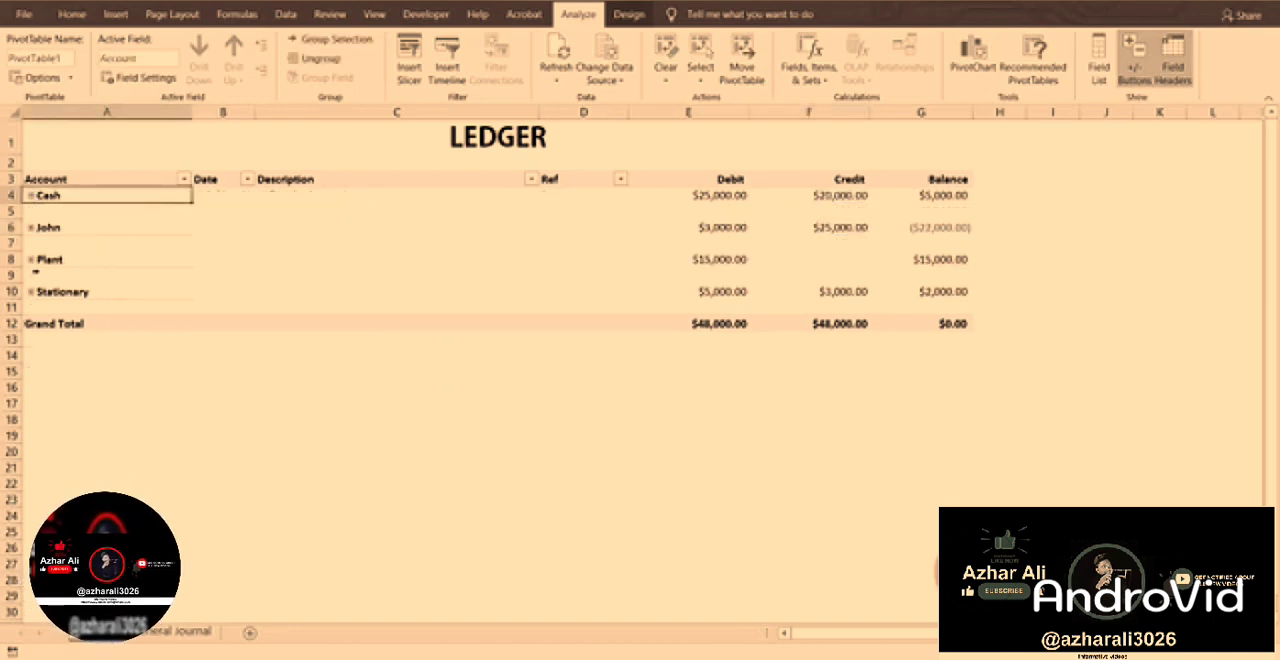
Briefly expand and collapse the Plant account and the Cash account to view their transactions.
click(31, 260)
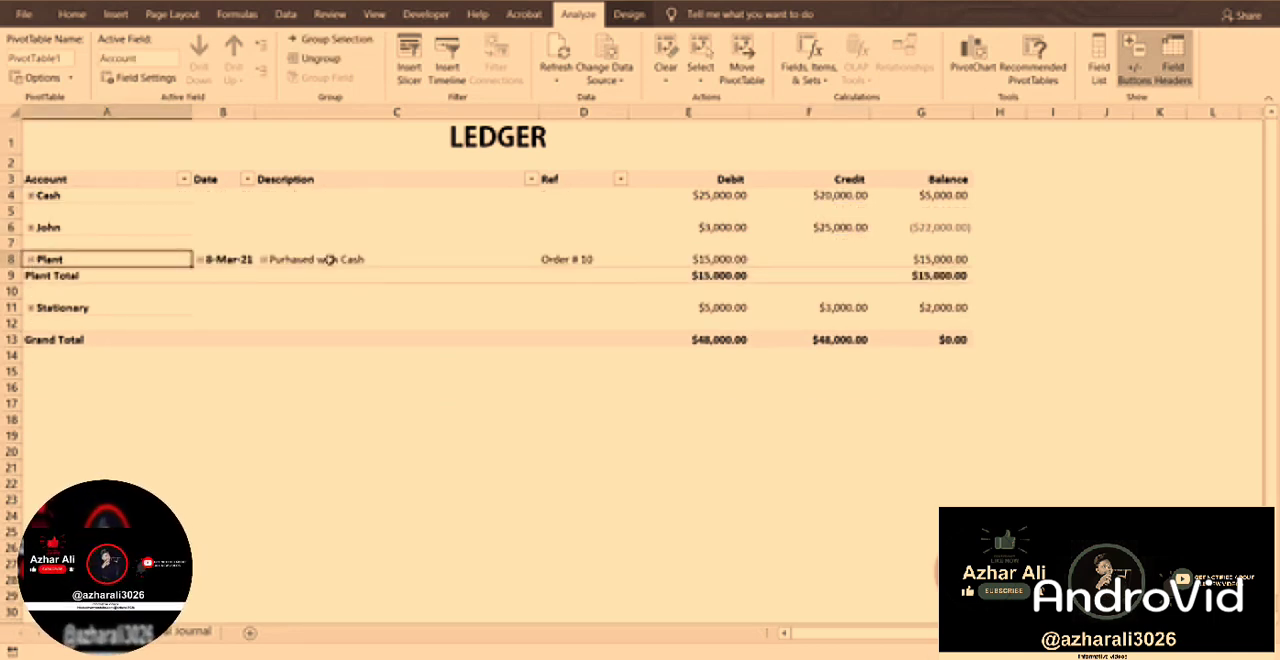
click(31, 259)
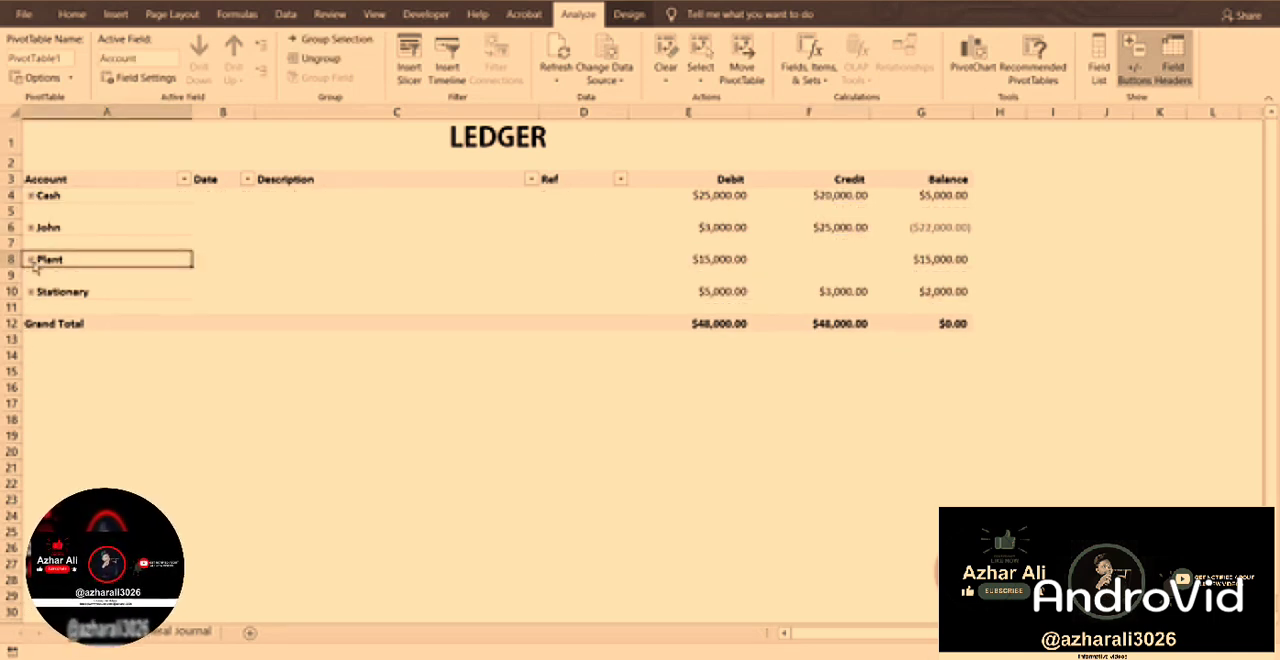
click(31, 196)
click(31, 196)
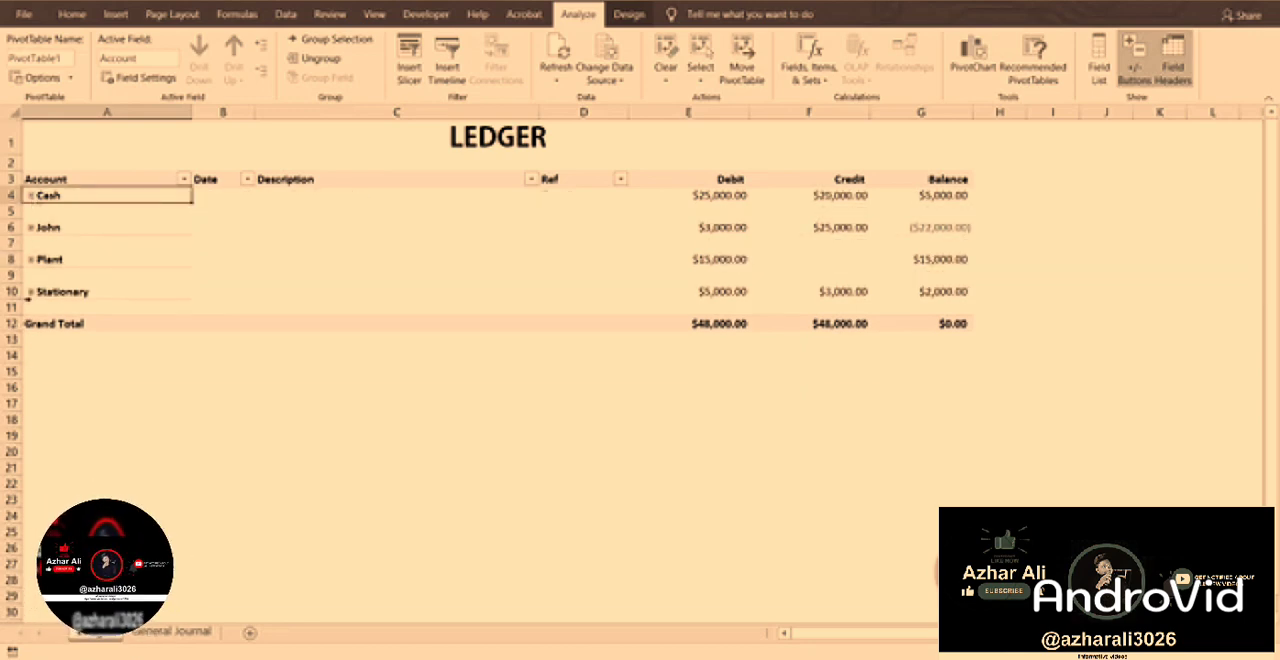
Expand and collapse the Stationary account to view its transactions, and check its balance and the Grand Total balance.
click(31, 291)
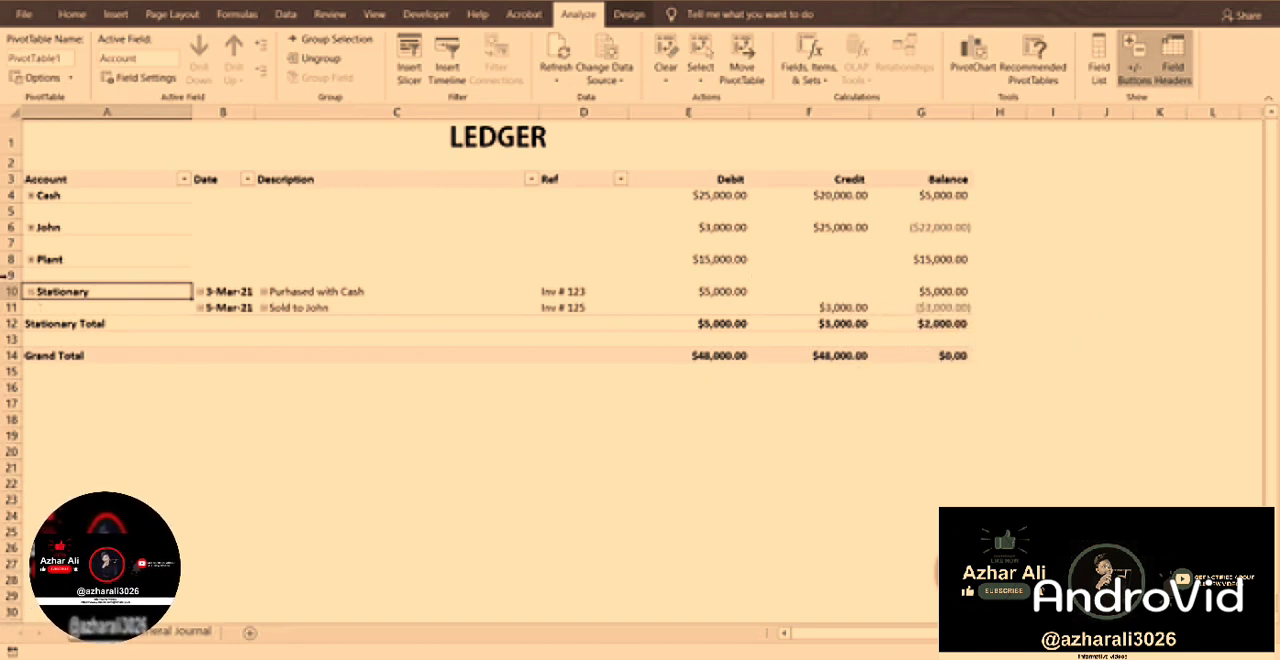
click(29, 292)
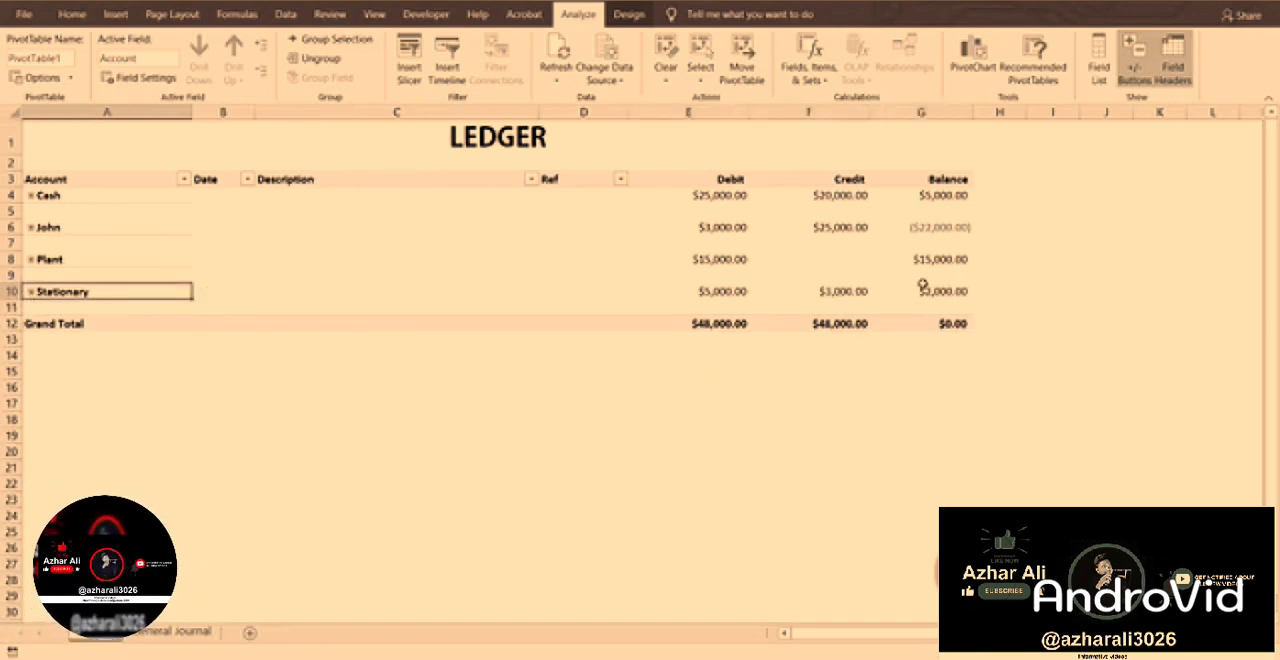
click(922, 289)
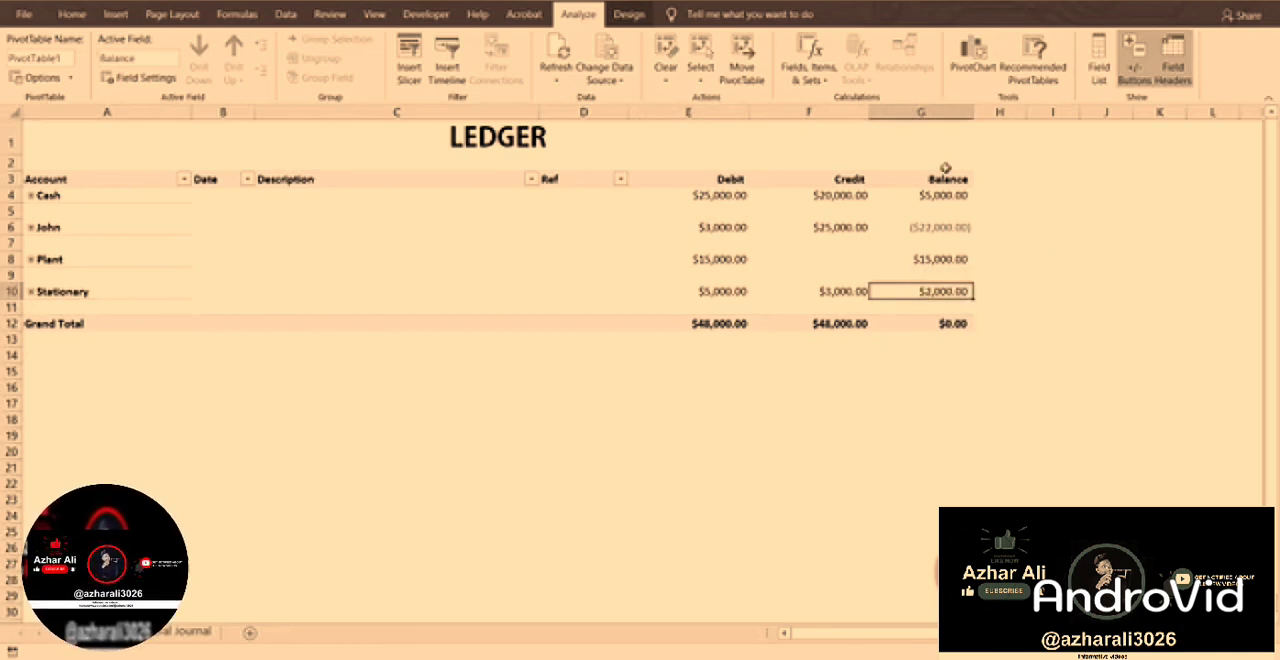
click(946, 323)
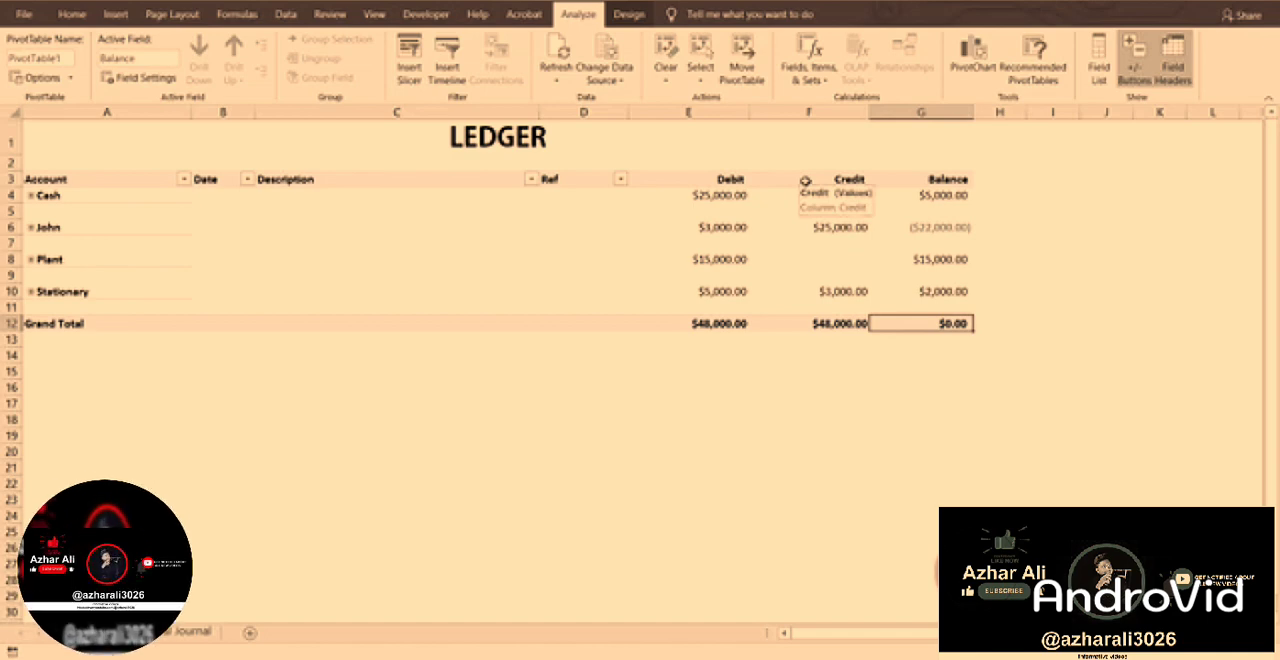
Expand the ledger accounts individually to view their transactions, and collapse them all back to summary rows.
click(31, 291)
click(31, 259)
click(31, 228)
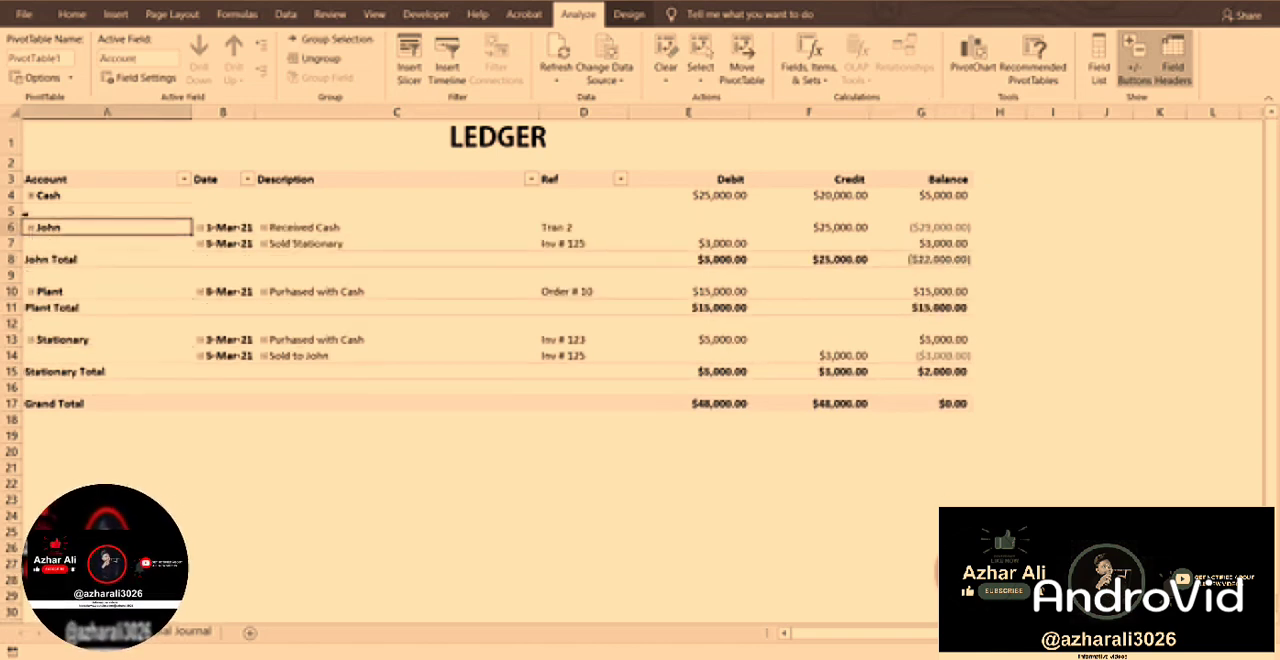
click(31, 196)
click(31, 196)
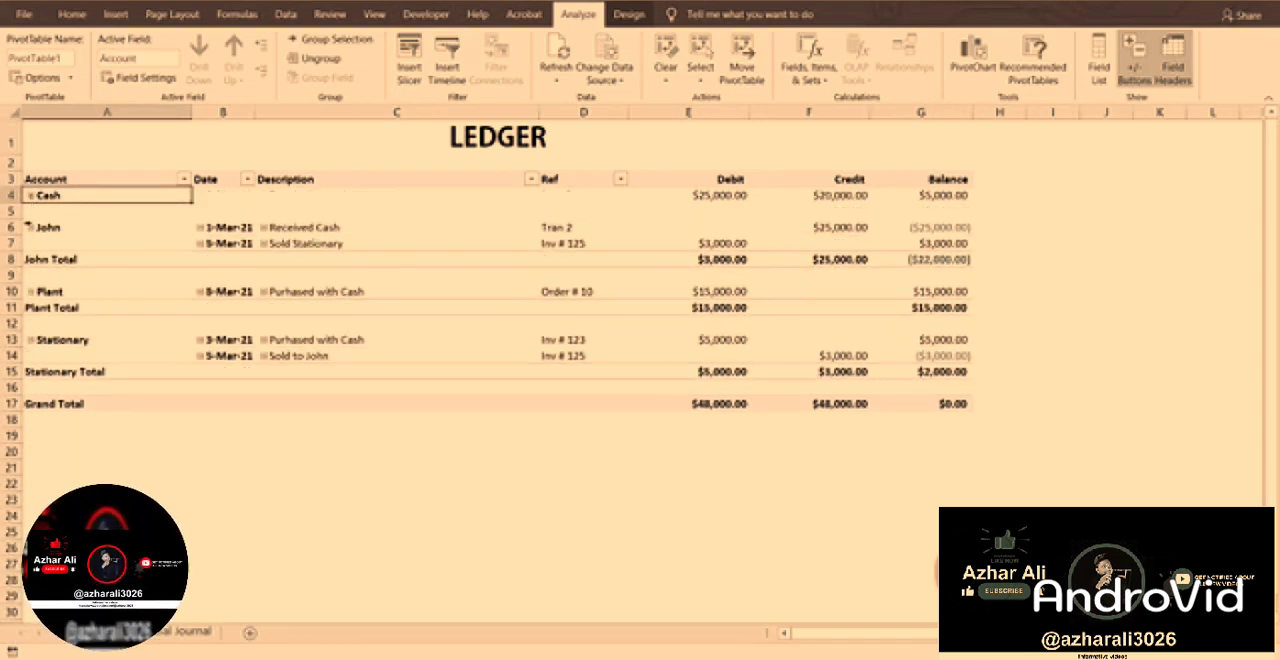
click(31, 228)
click(31, 260)
click(31, 291)
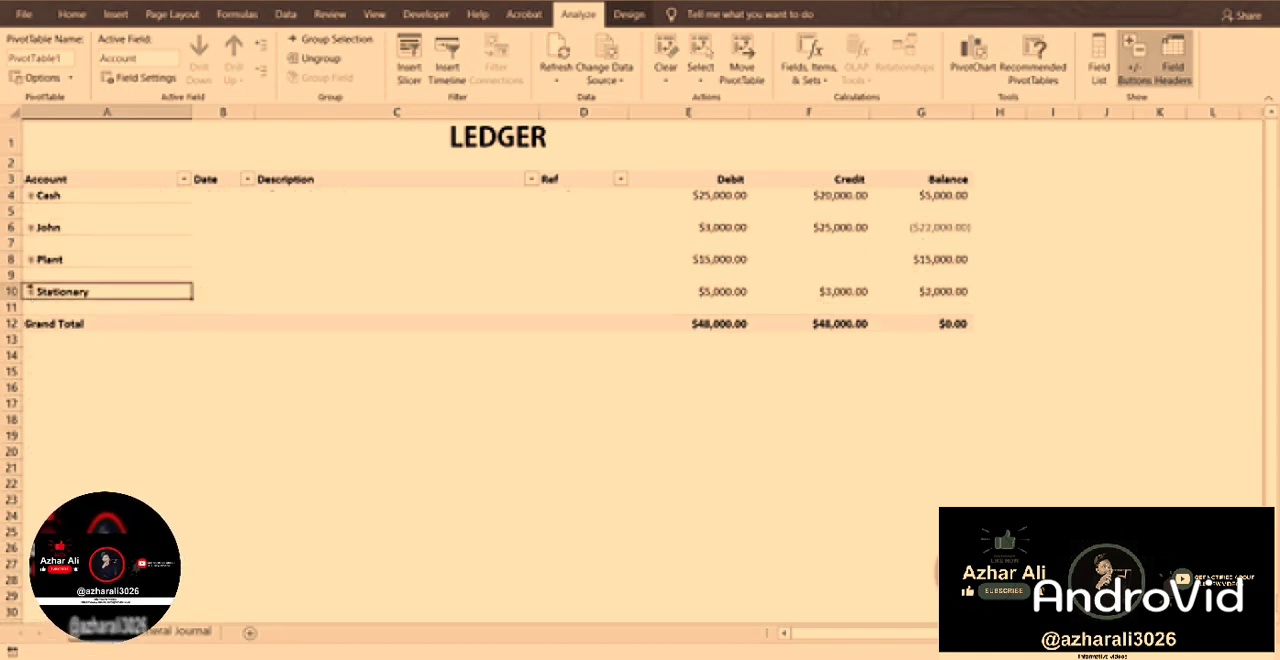
scroll(331, 353, down, 6)
scroll(331, 353, up, 6)
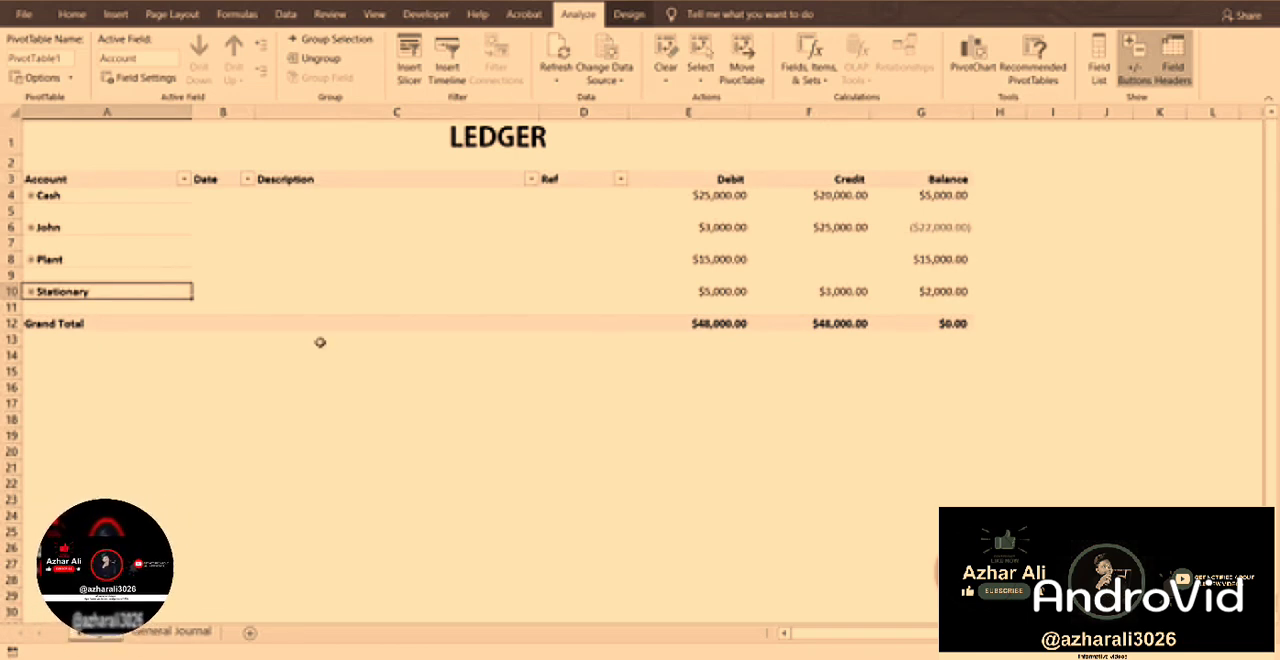
Sort the Account field of the ledger from A to Z.
click(185, 180)
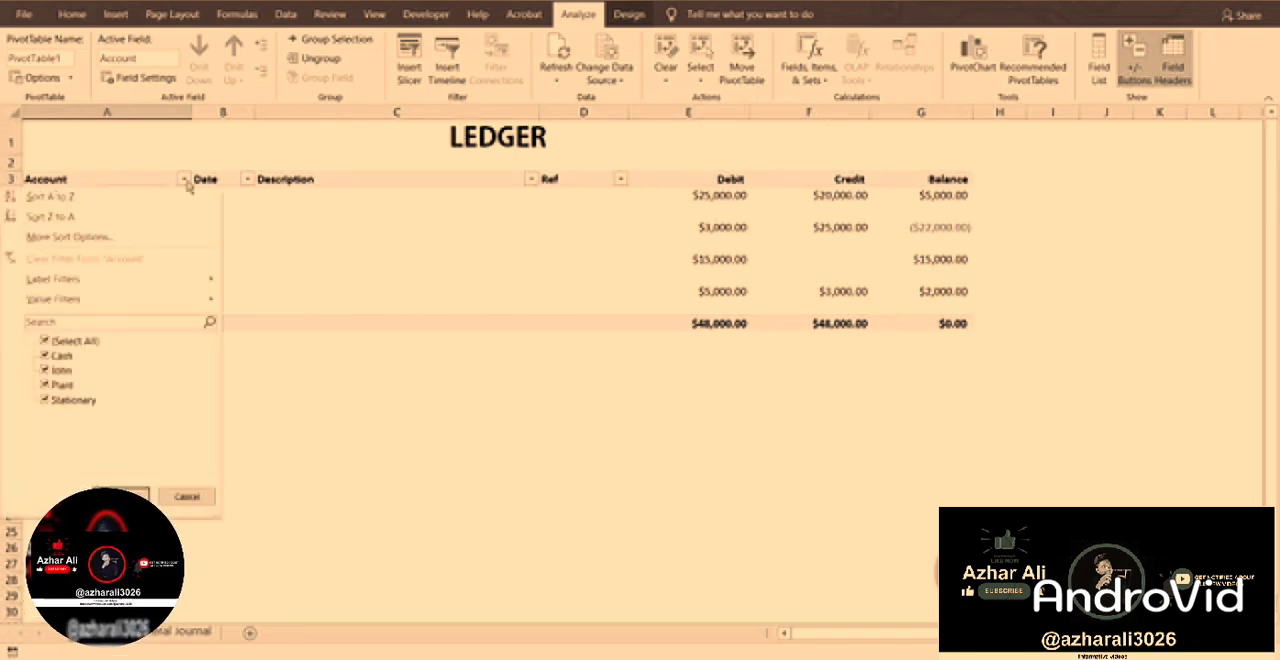
click(170, 198)
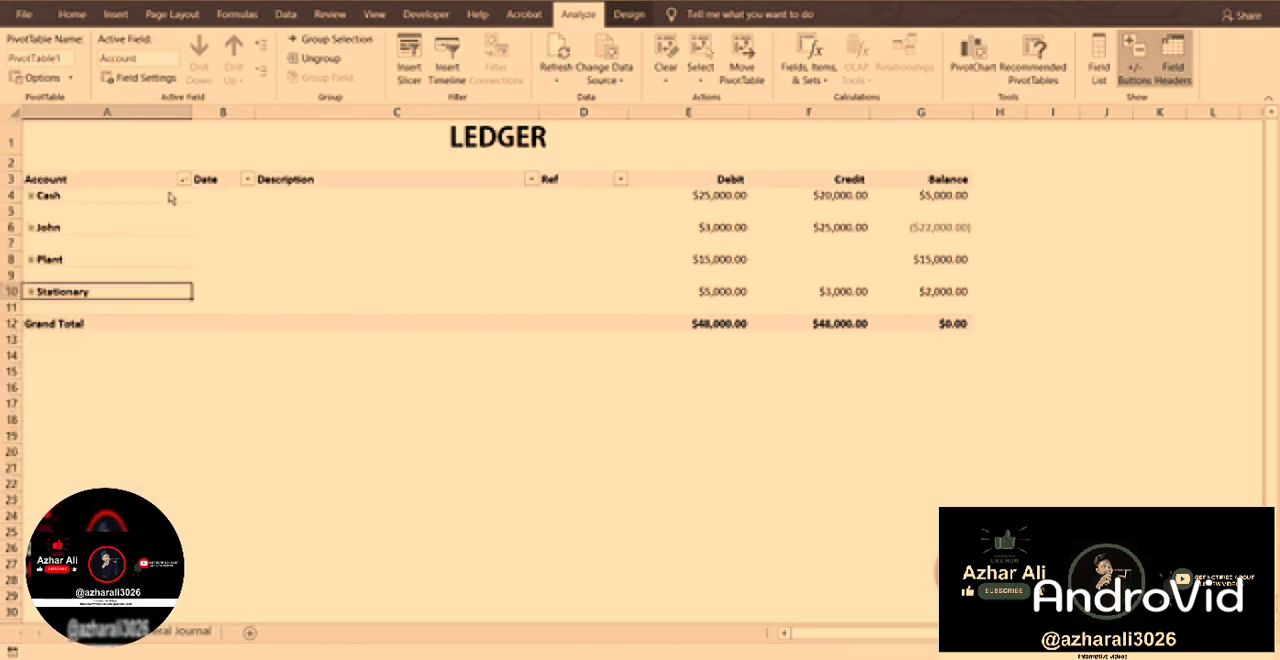
click(68, 195)
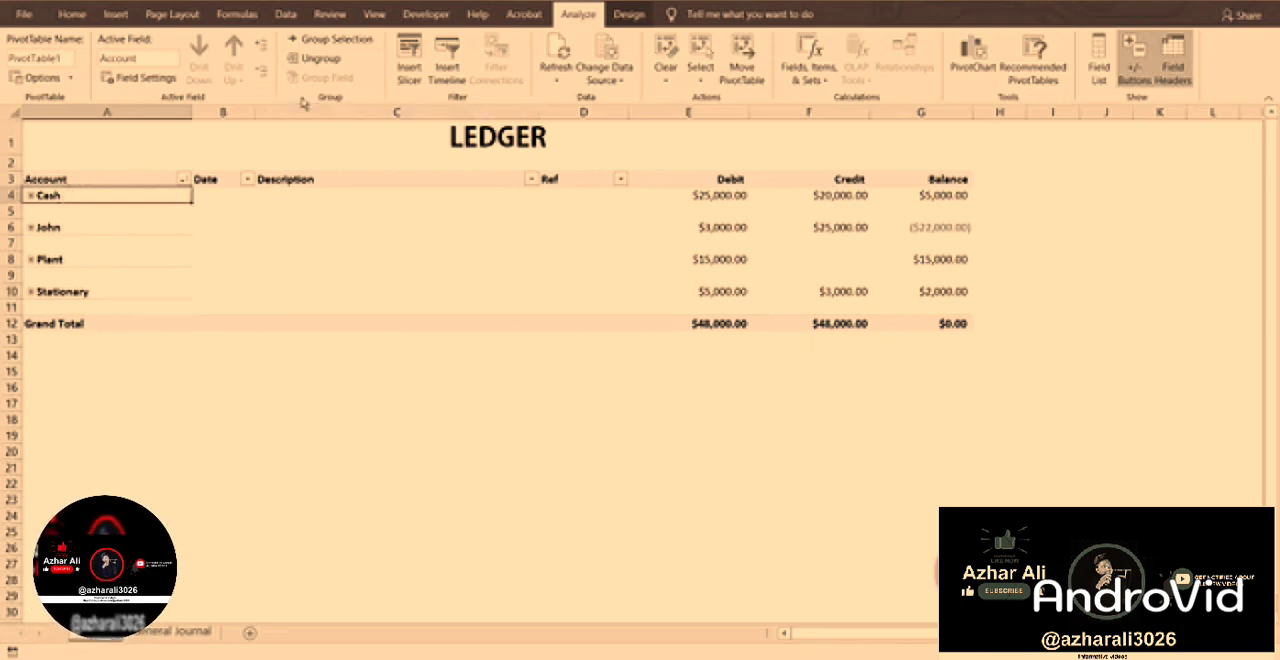
Insert a slicer for the Account field and place it beside the ledger, just past the Balance column.
click(325, 246)
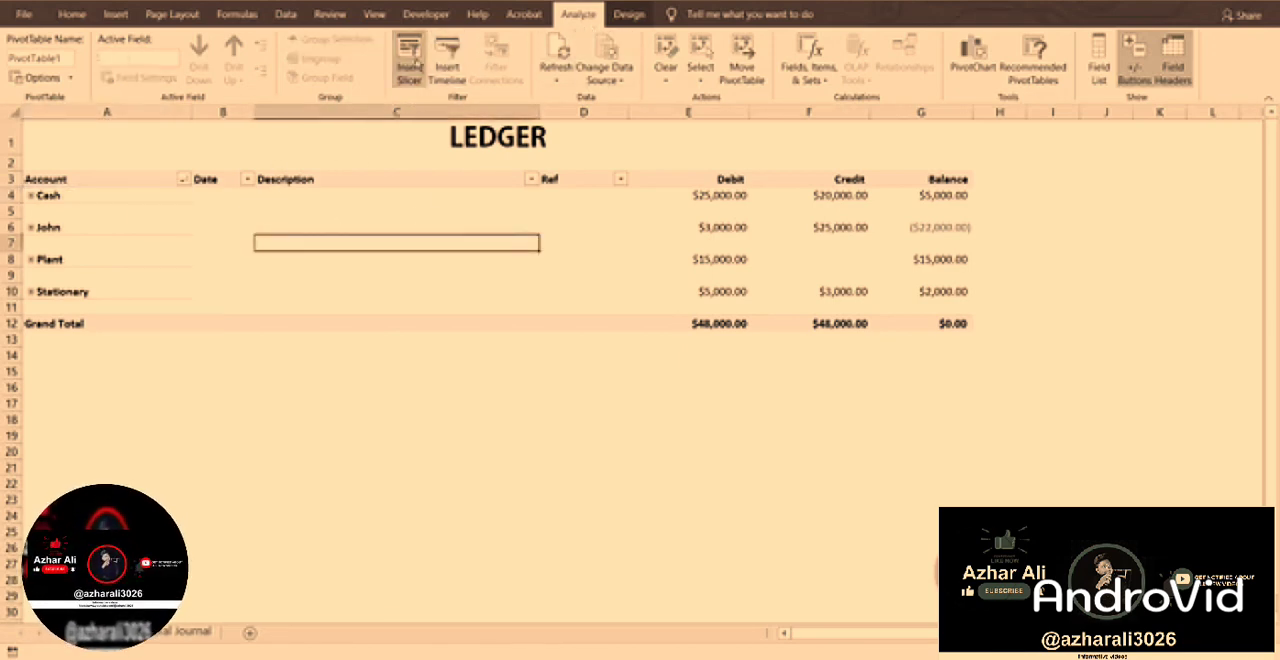
click(410, 60)
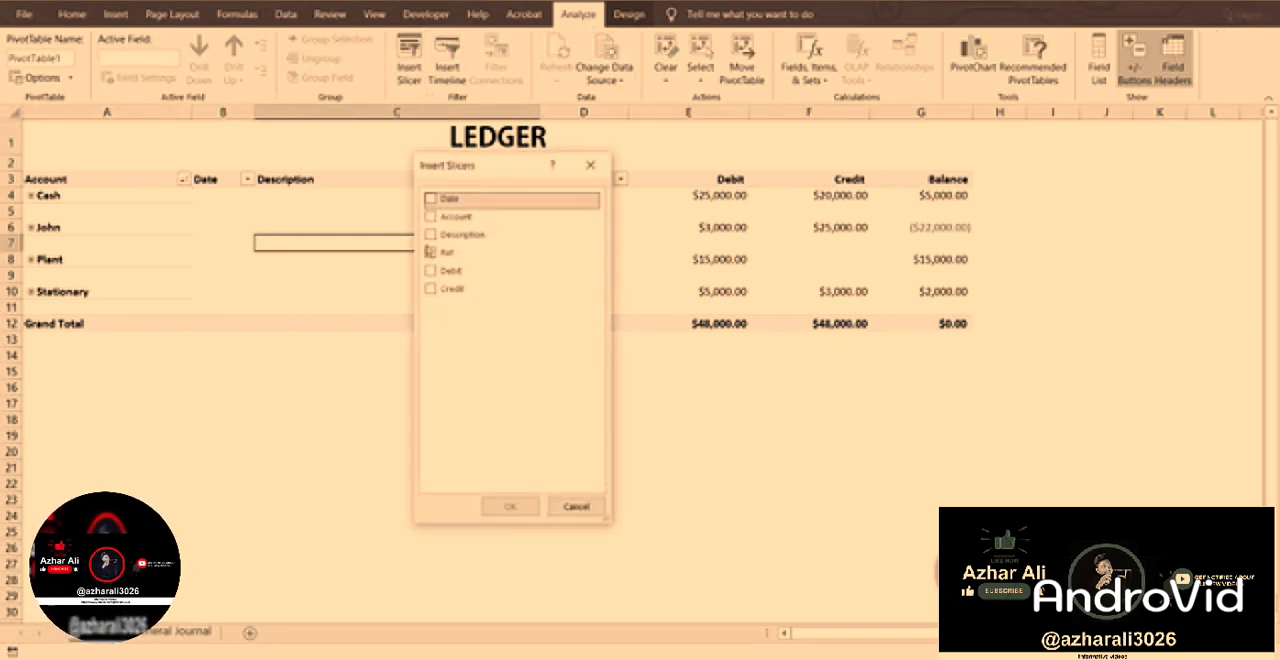
click(432, 217)
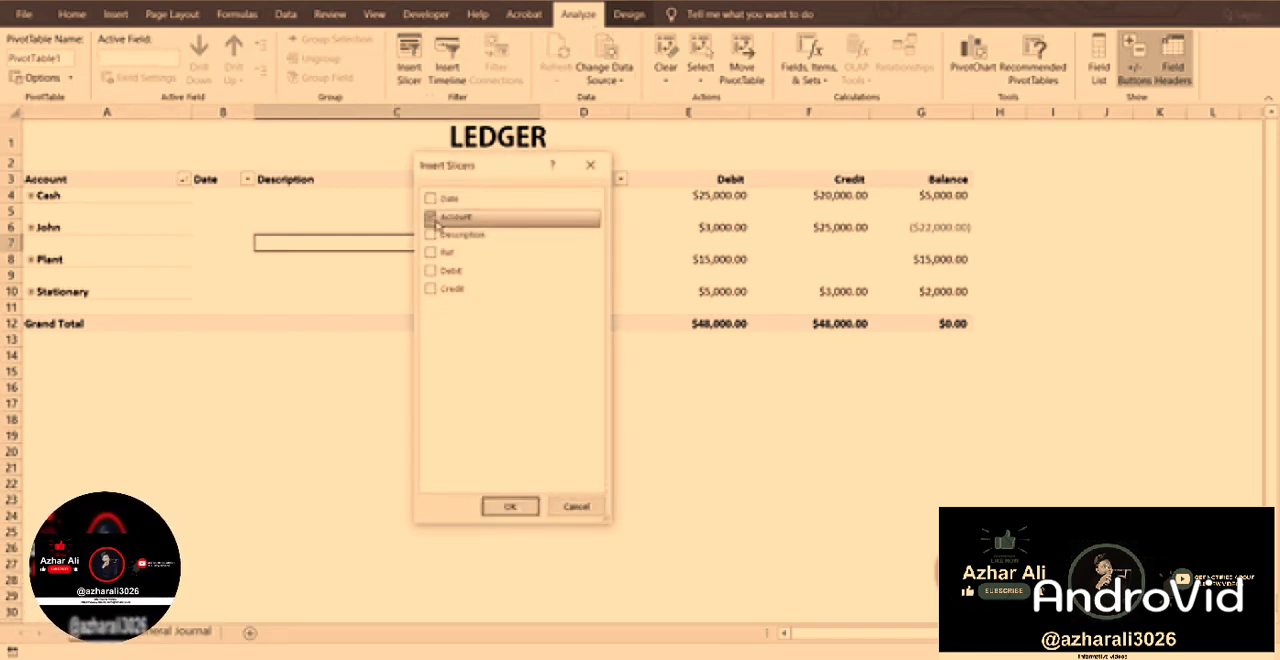
click(509, 506)
drag(613, 283, 1059, 179)
click(906, 381)
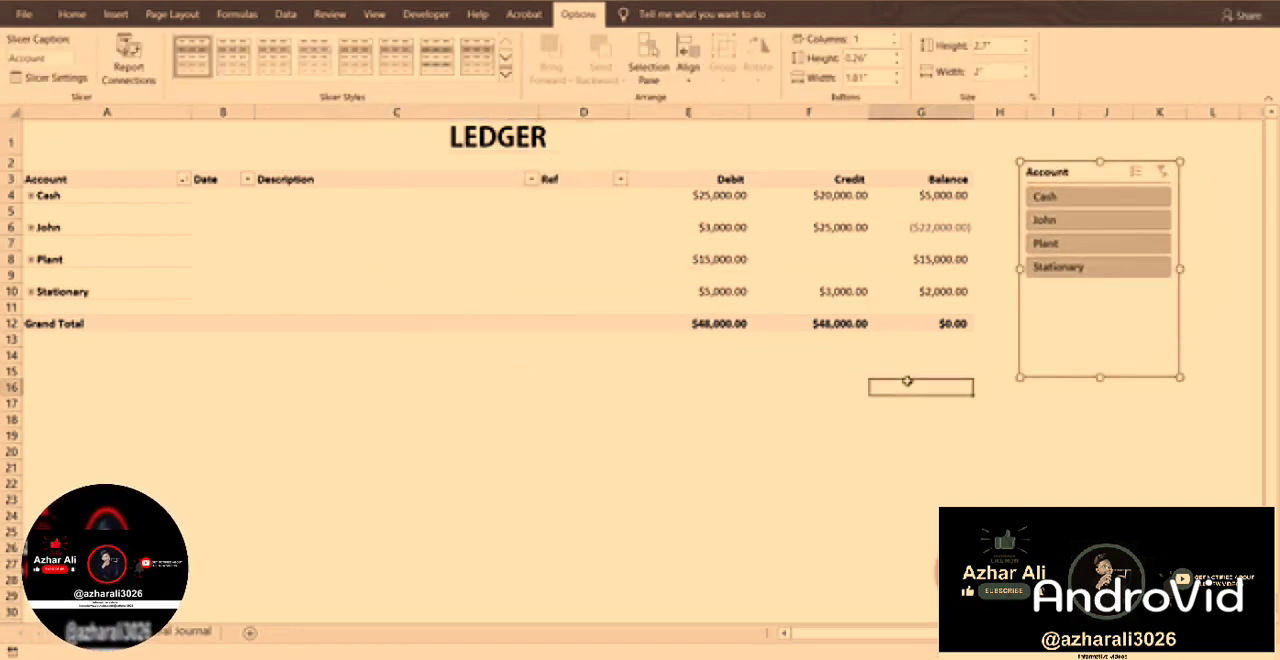
Try several preset slicer styles on the Account slicer, keep one, and deselect the slicer.
click(1080, 172)
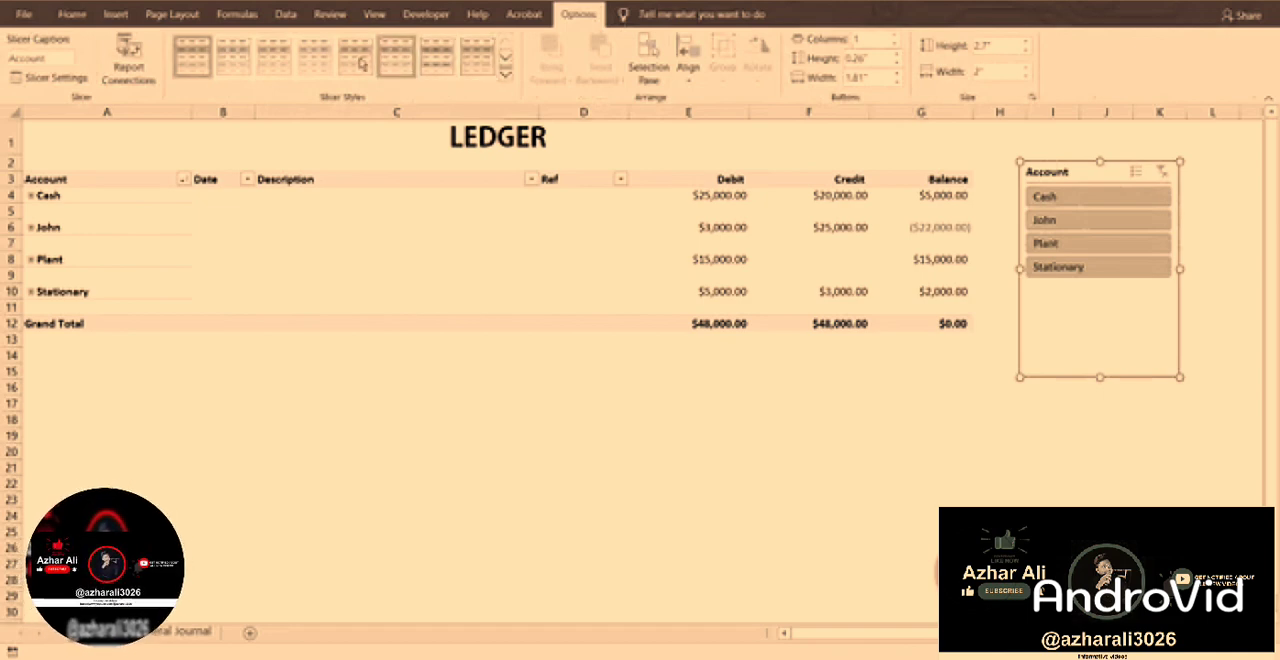
click(314, 57)
click(352, 60)
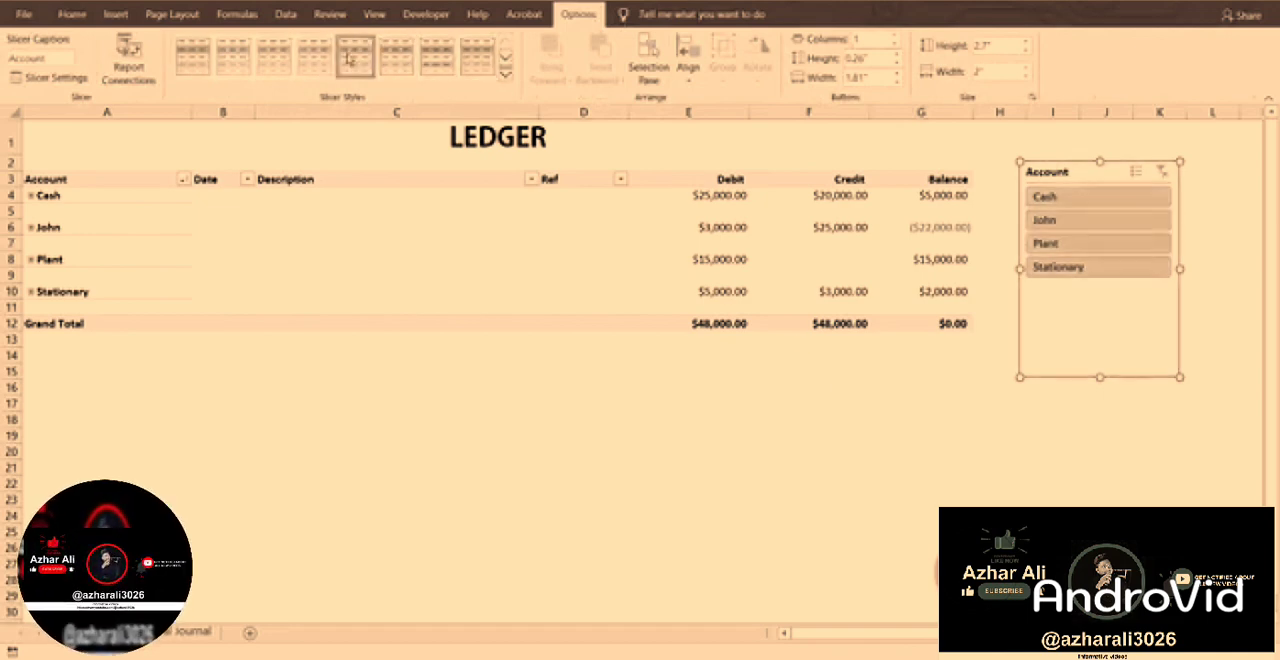
click(411, 59)
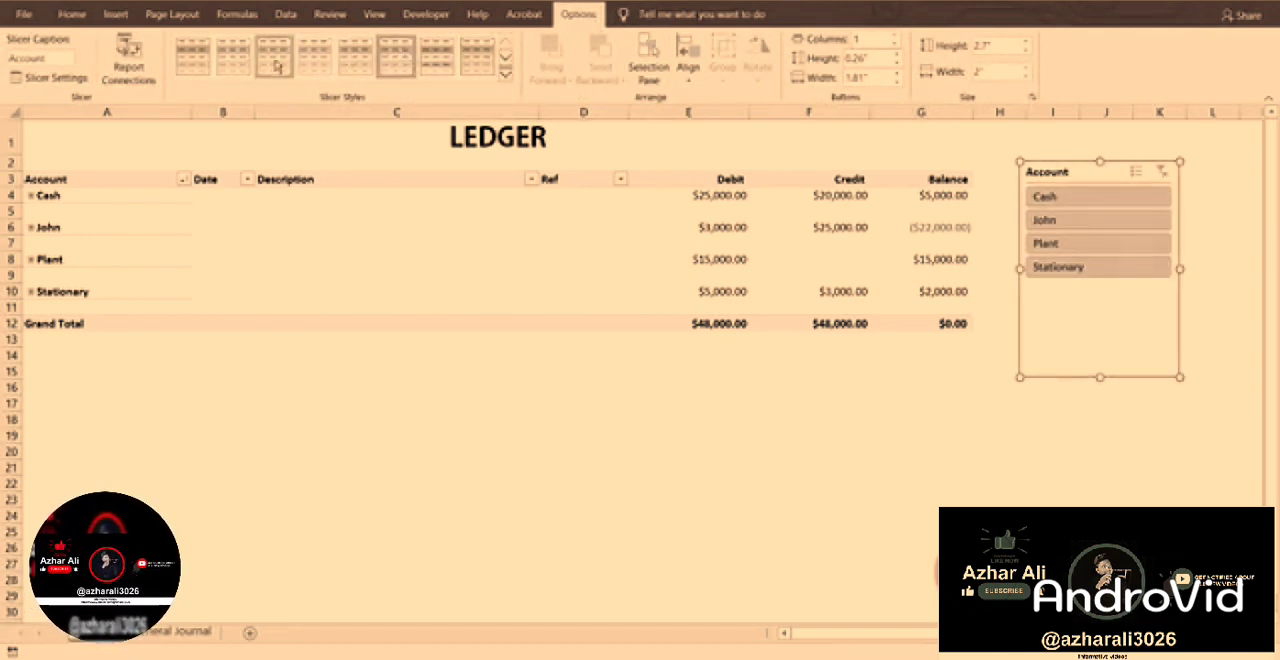
click(729, 485)
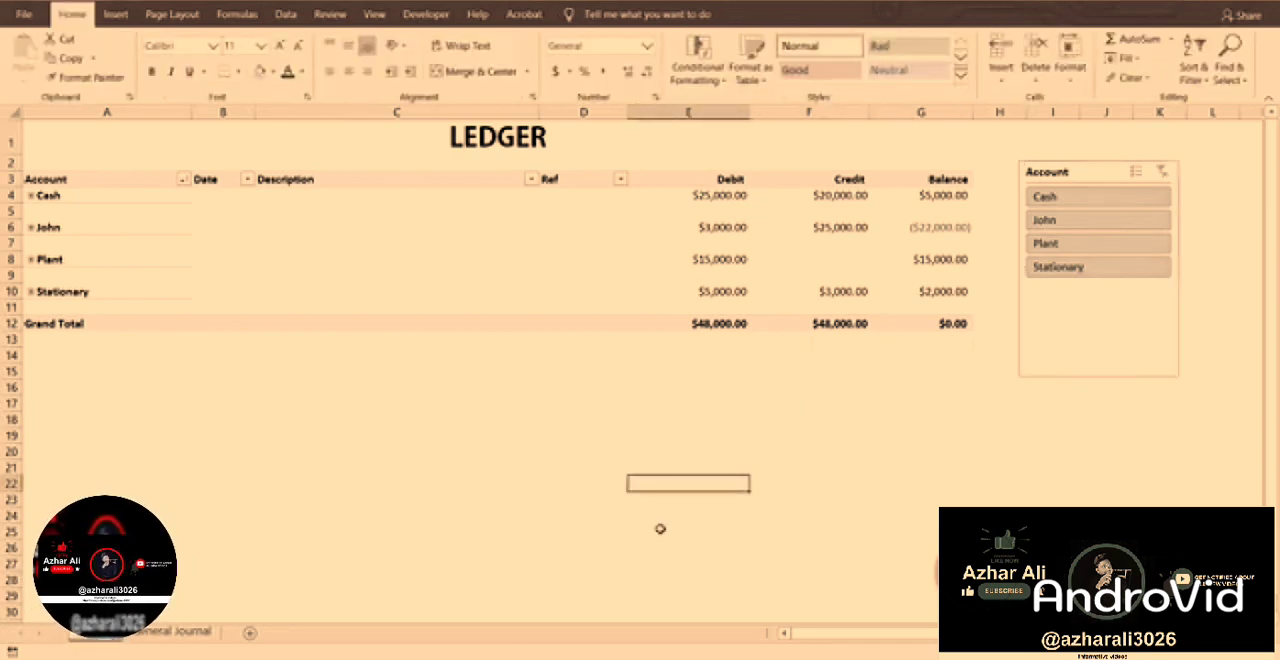
Filter the collapsed ledger to each account in turn with the Account slicer, and clear the slicer filter.
click(1088, 217)
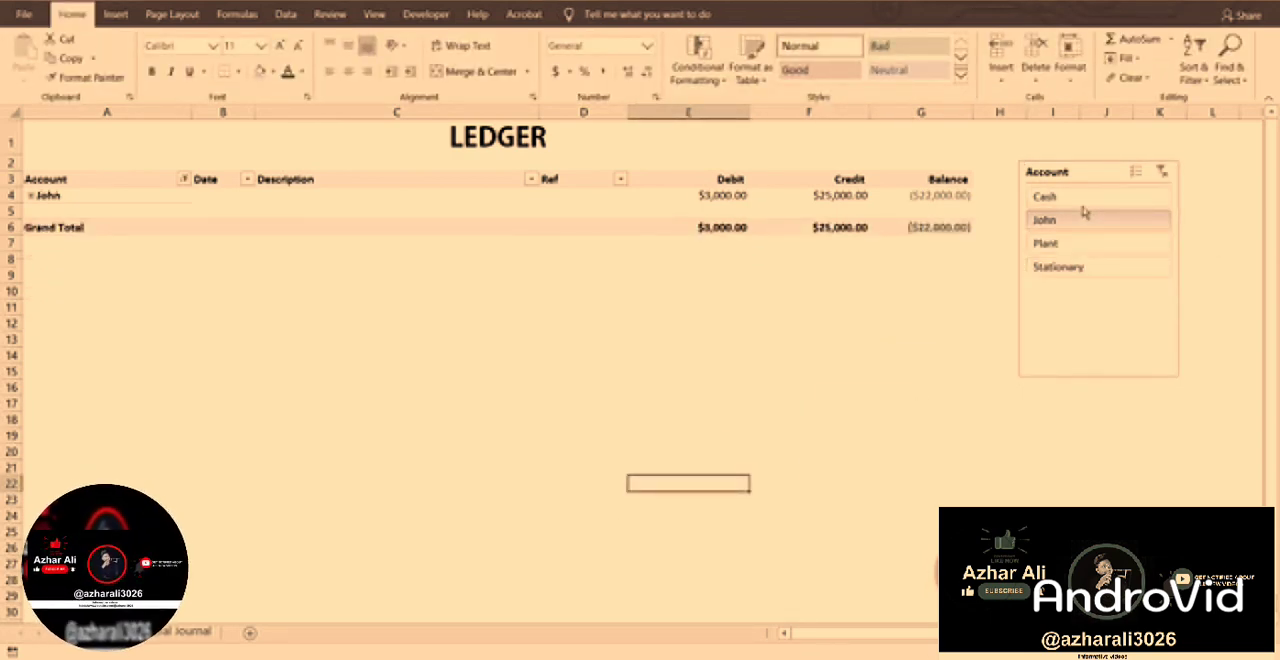
click(1085, 200)
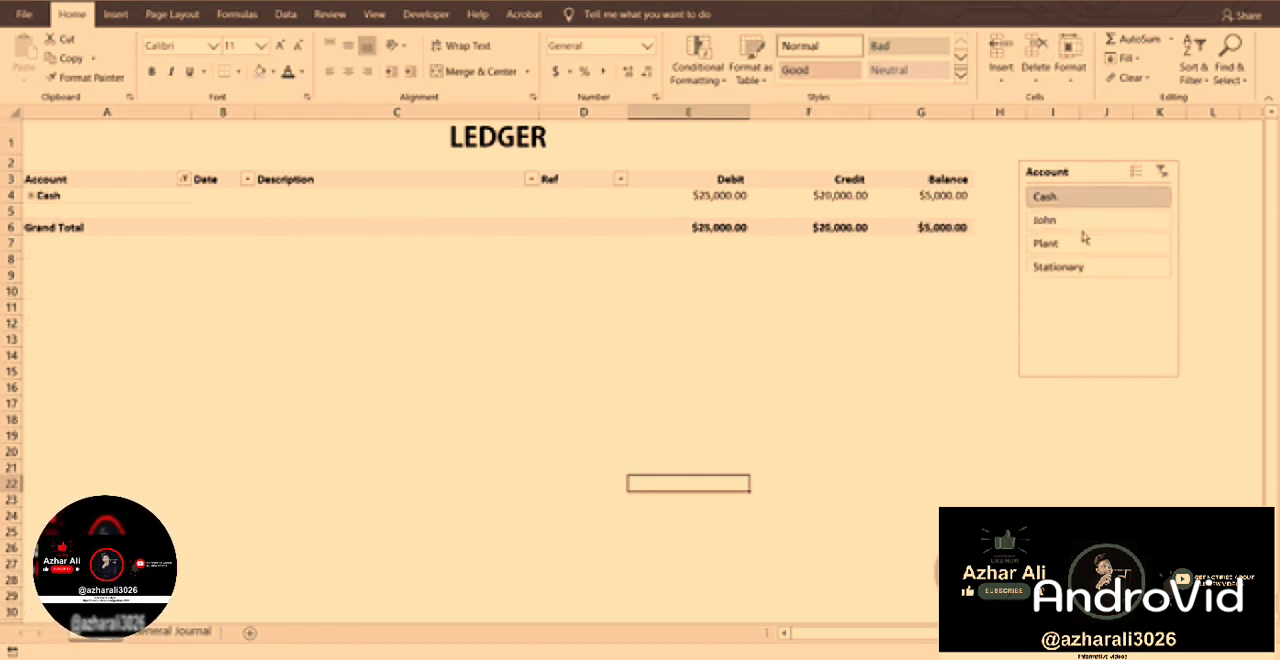
click(1087, 243)
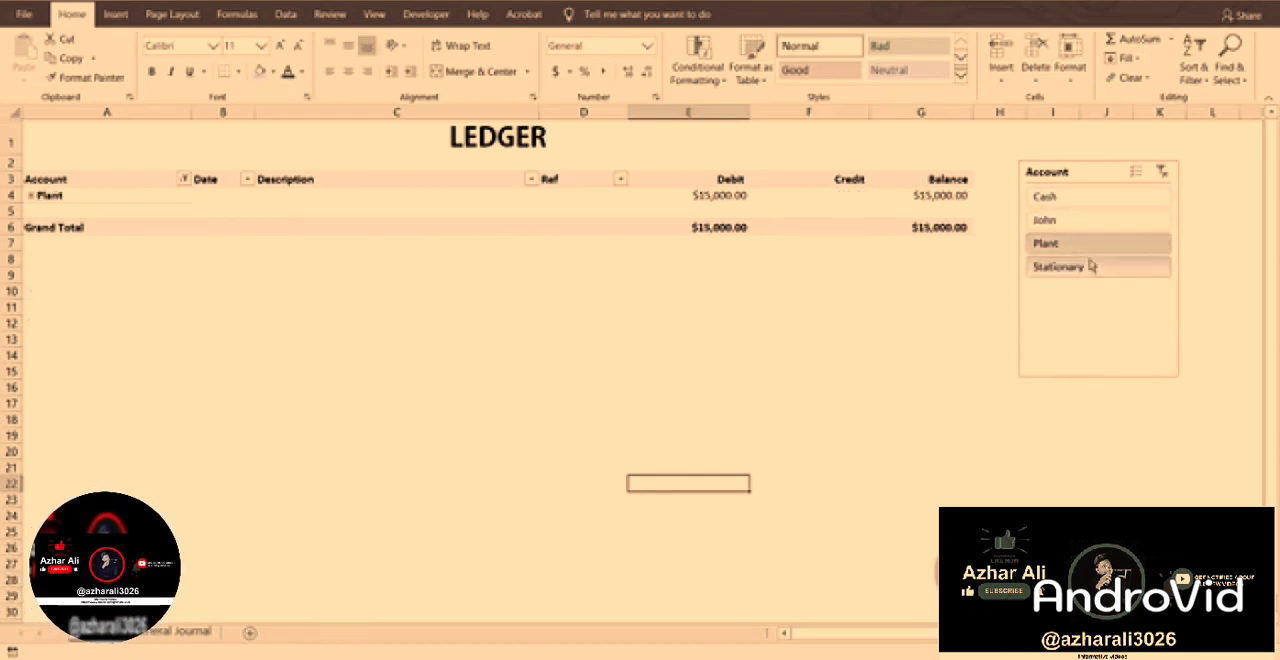
click(1090, 267)
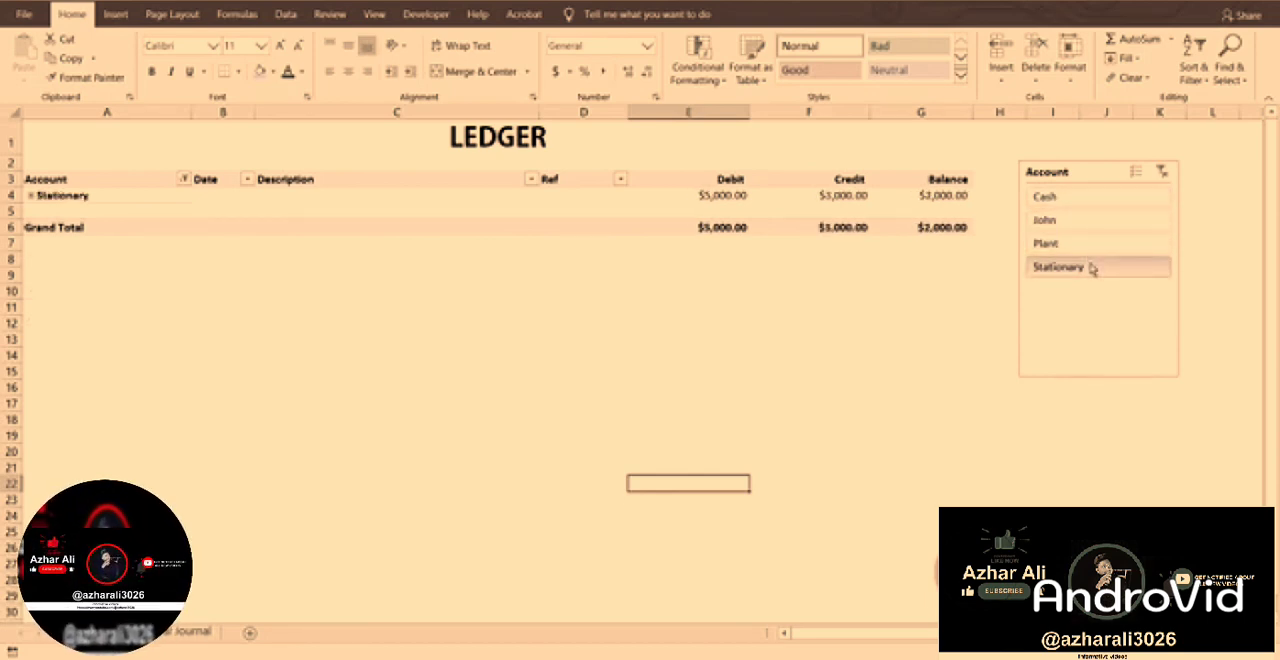
click(1162, 173)
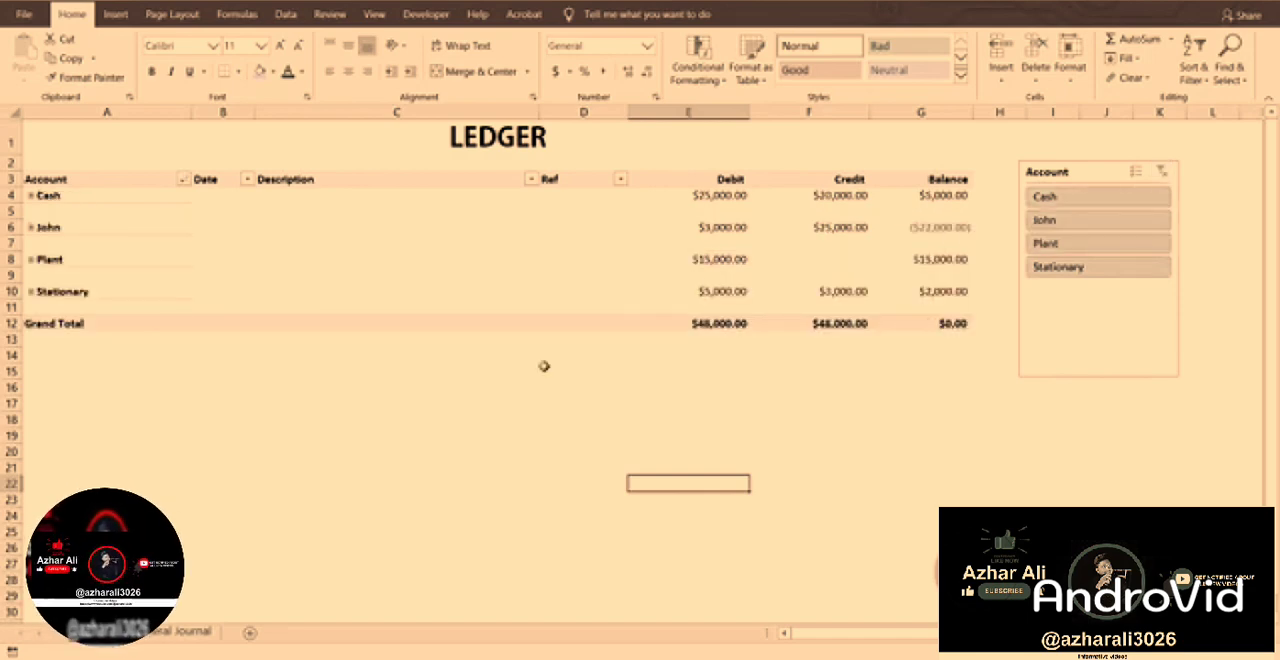
Expand all four ledger accounts to show their transactions, and select an empty cell beyond the slicer.
click(31, 227)
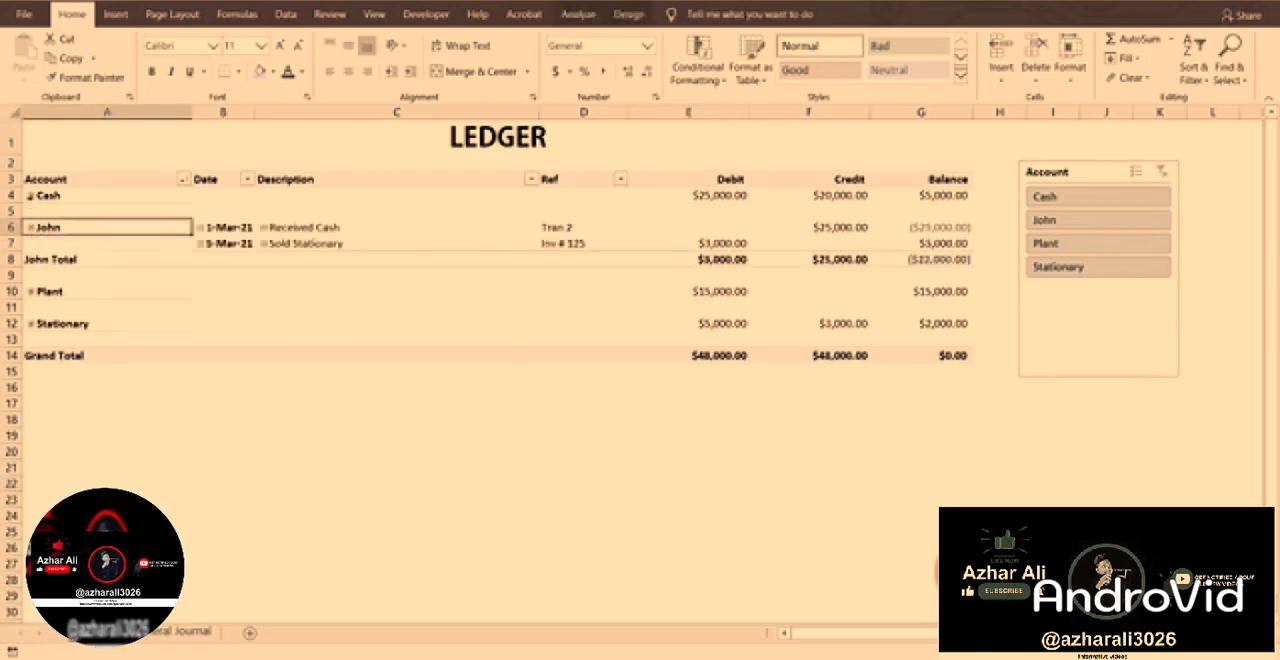
click(31, 196)
click(31, 340)
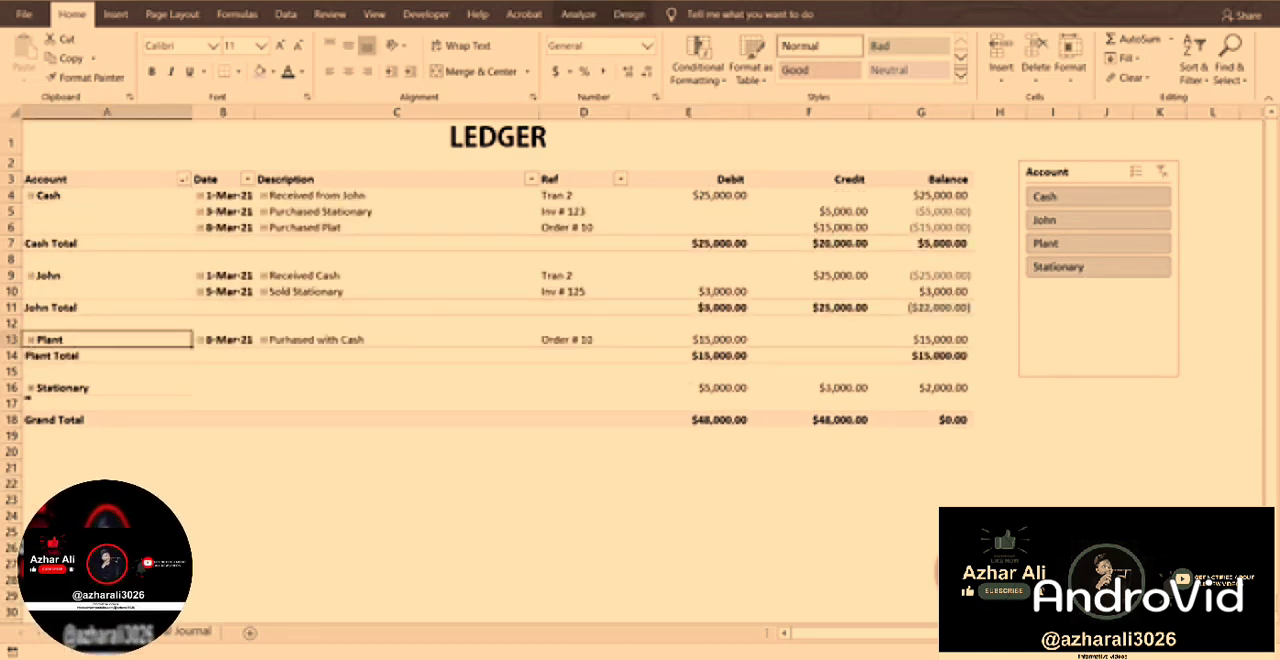
click(31, 388)
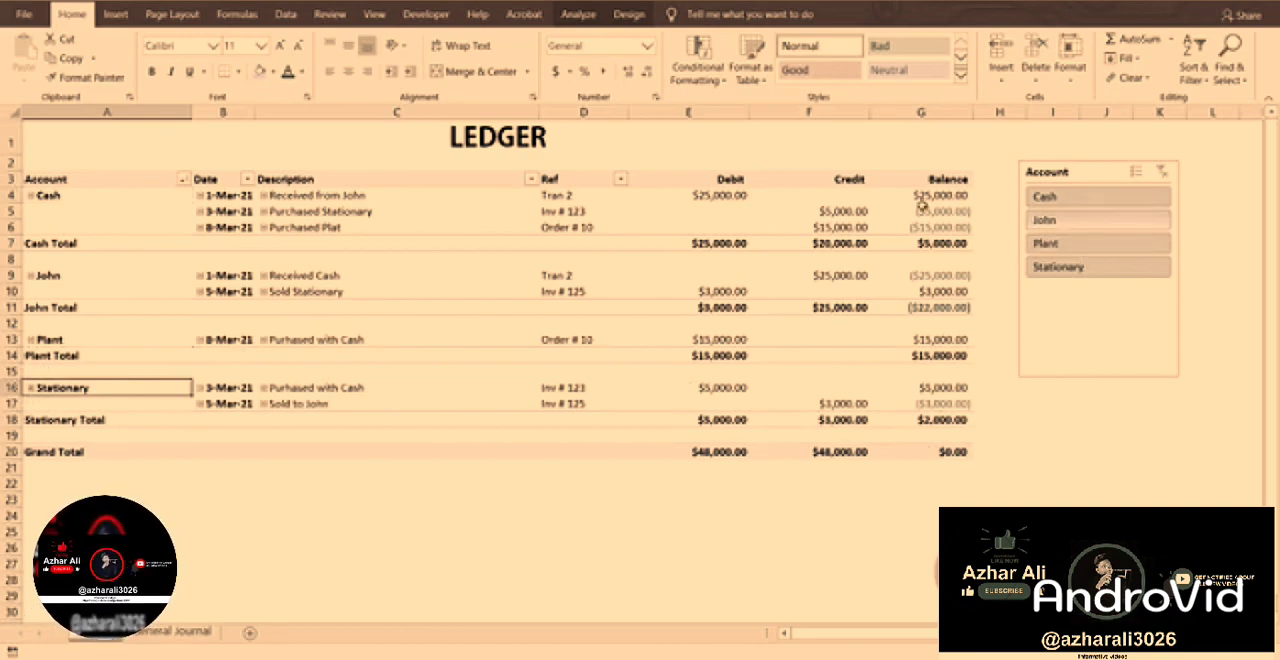
click(1221, 246)
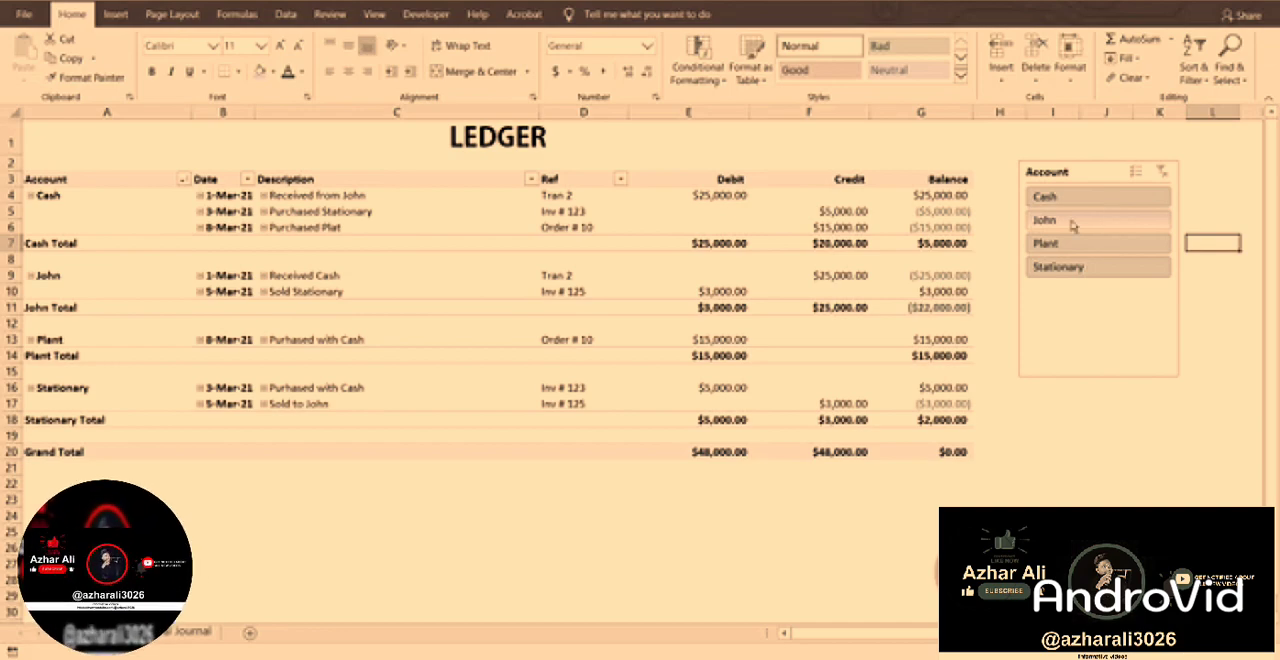
Filter the expanded ledger to single accounts one after another with the slicer, ending on Stationary.
click(1110, 229)
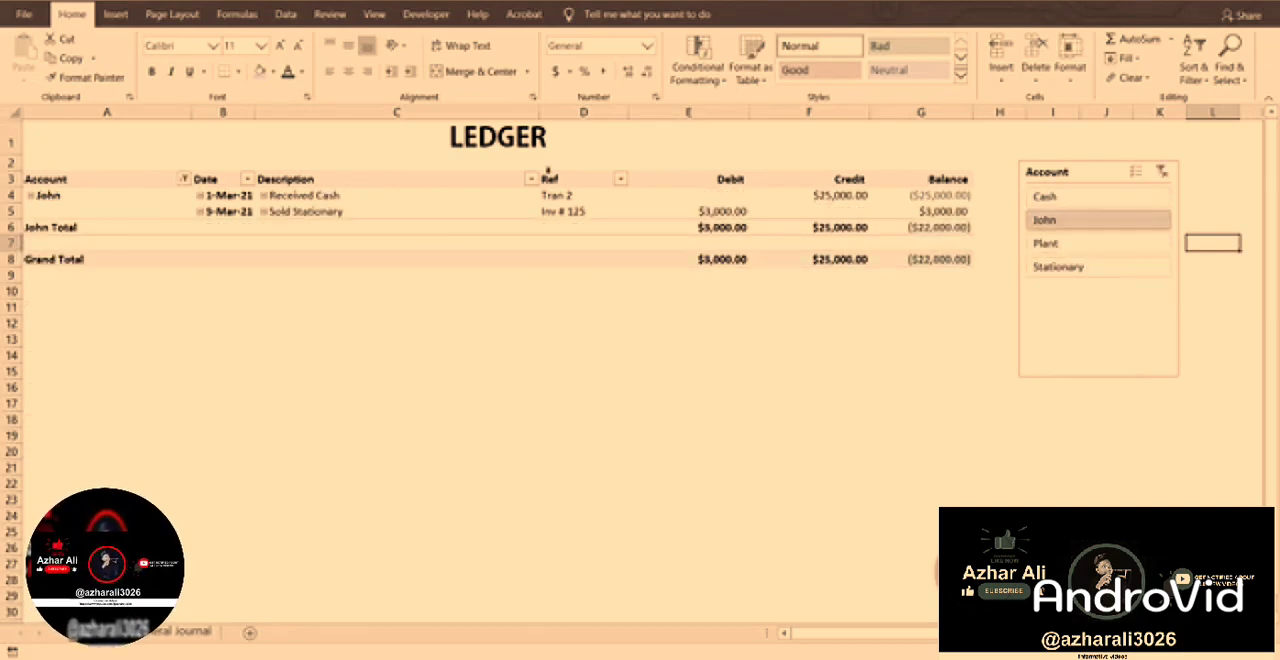
drag(504, 140, 563, 260)
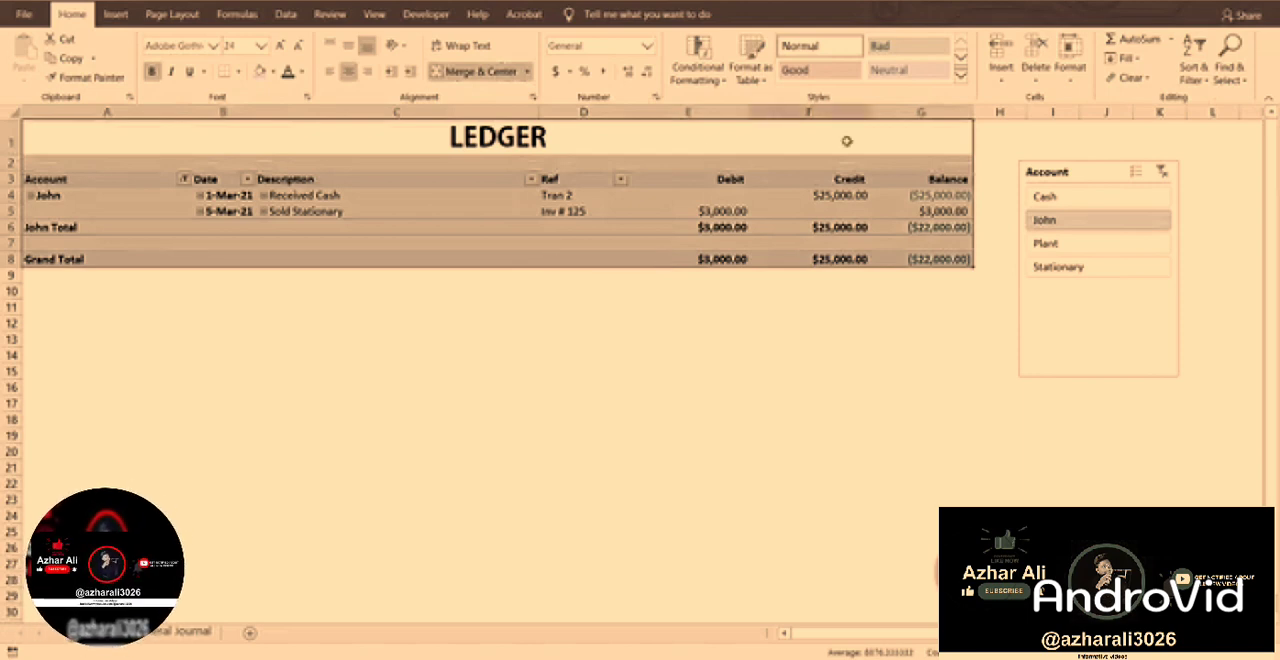
click(1064, 198)
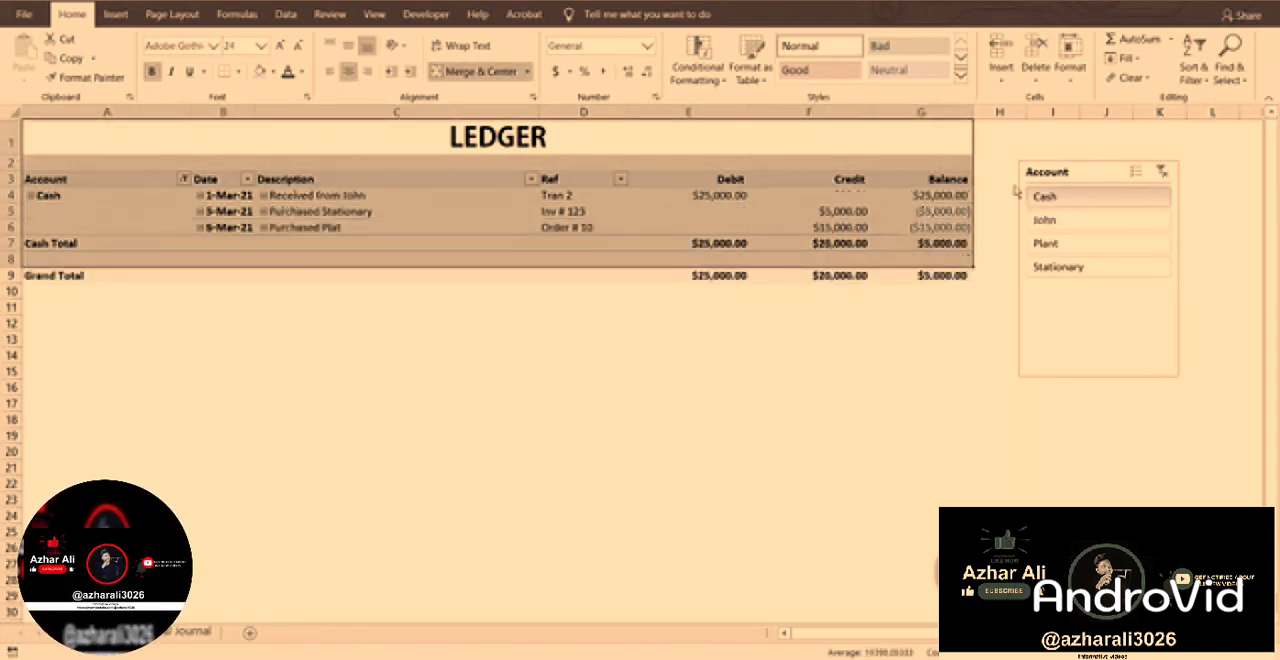
click(1045, 246)
click(1046, 267)
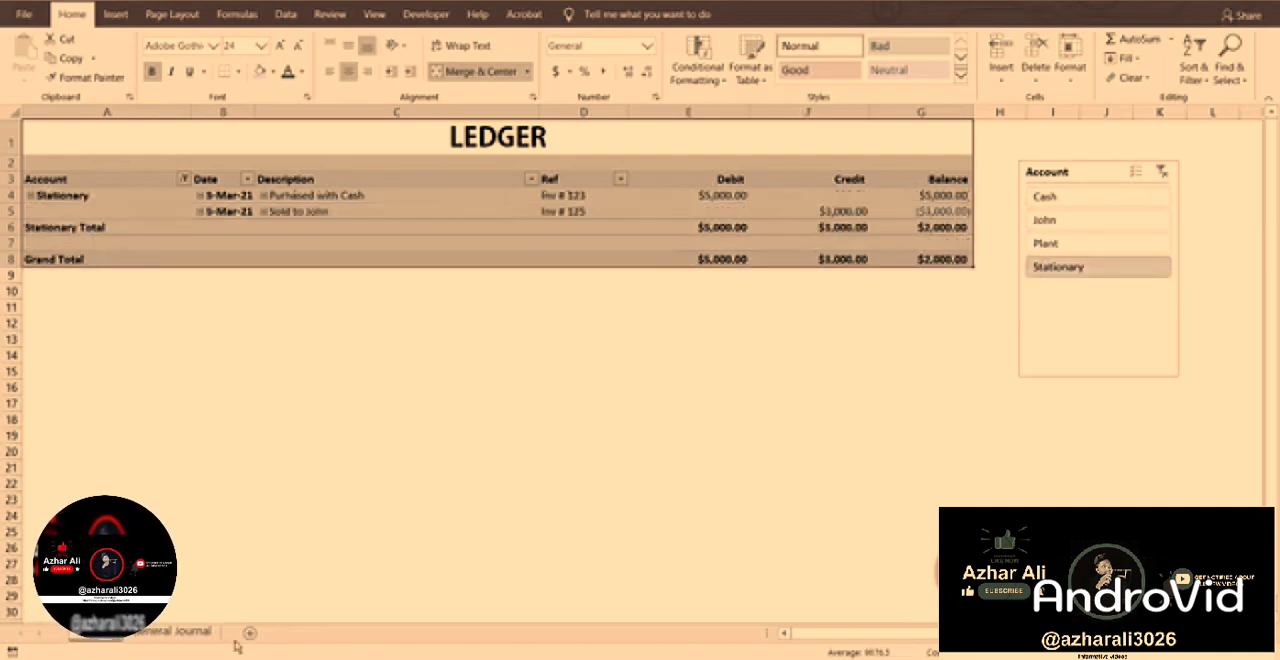
Clear the slicer filter, filter the ledger to the Cash account, and select its grand total balance.
click(172, 636)
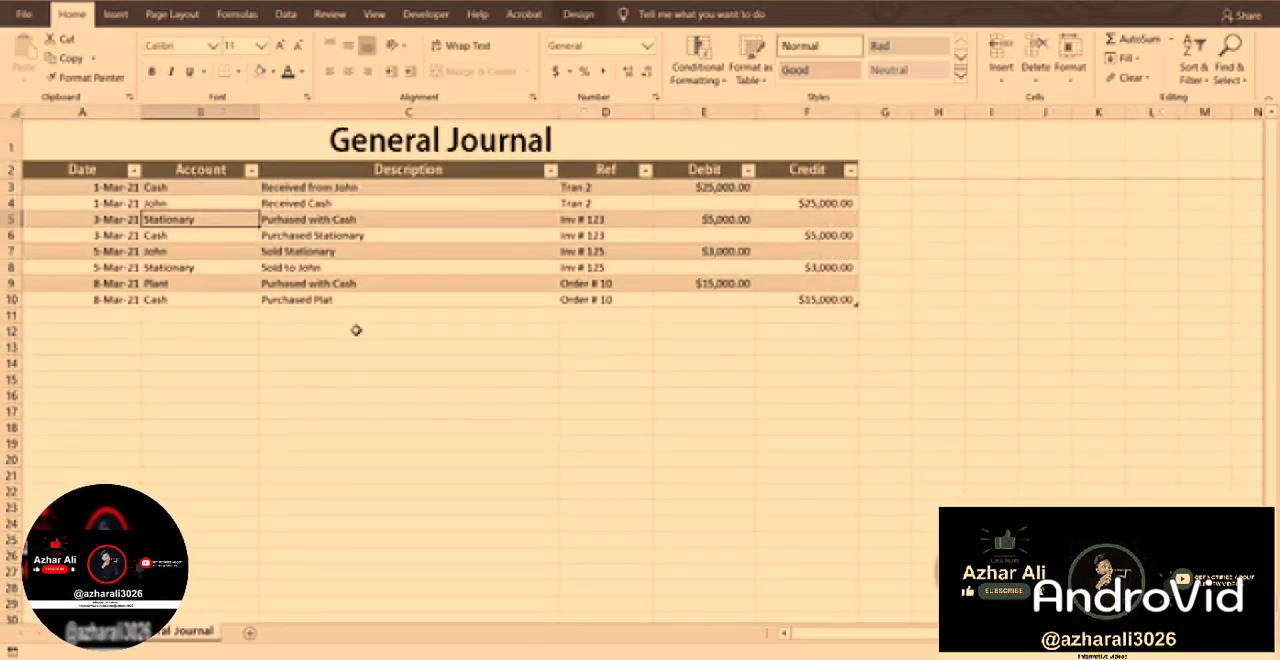
click(105, 315)
click(82, 636)
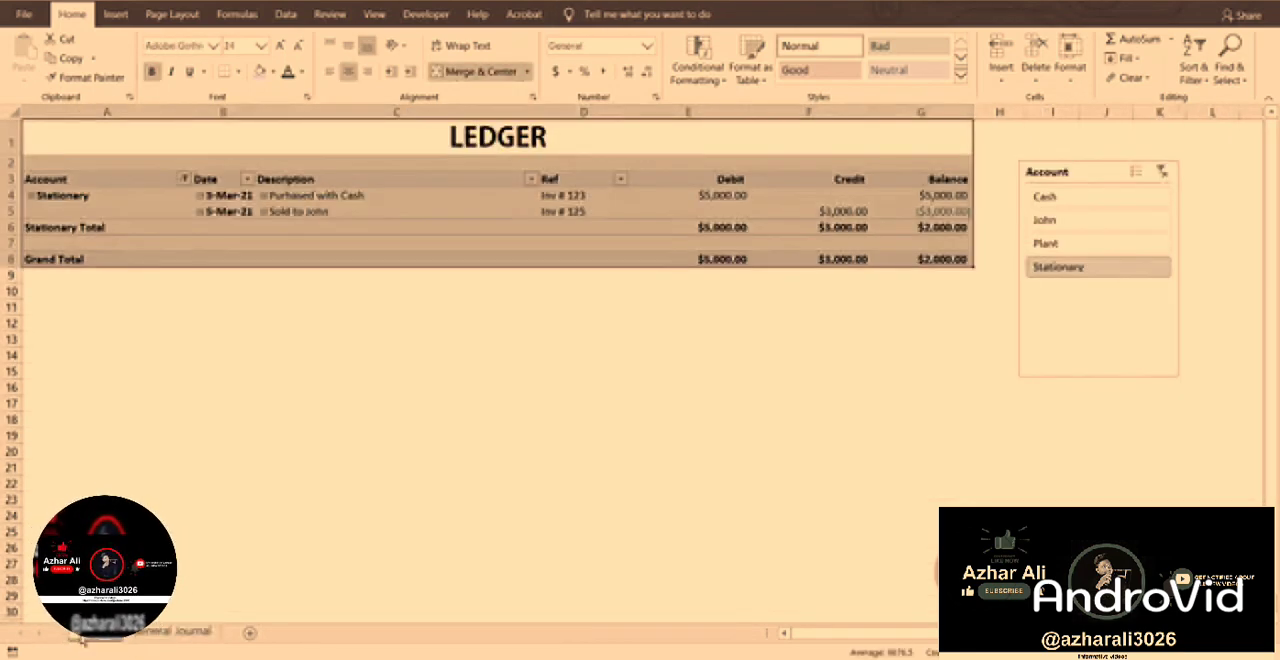
click(1162, 174)
click(1068, 197)
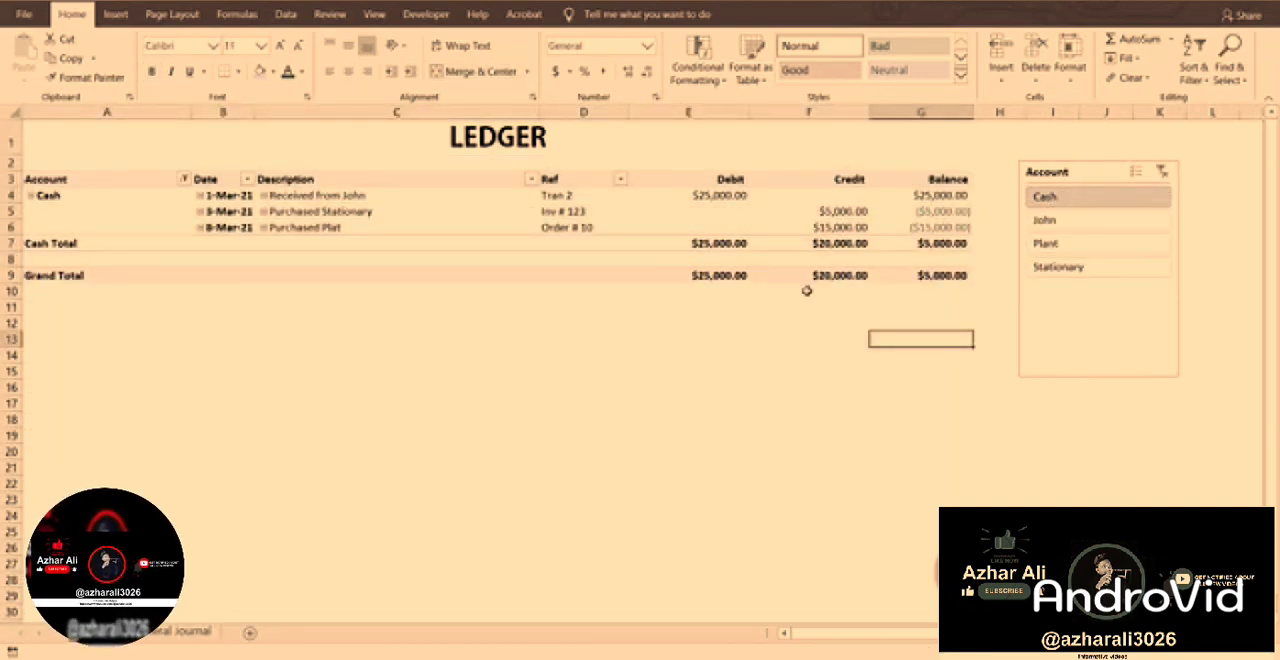
click(950, 275)
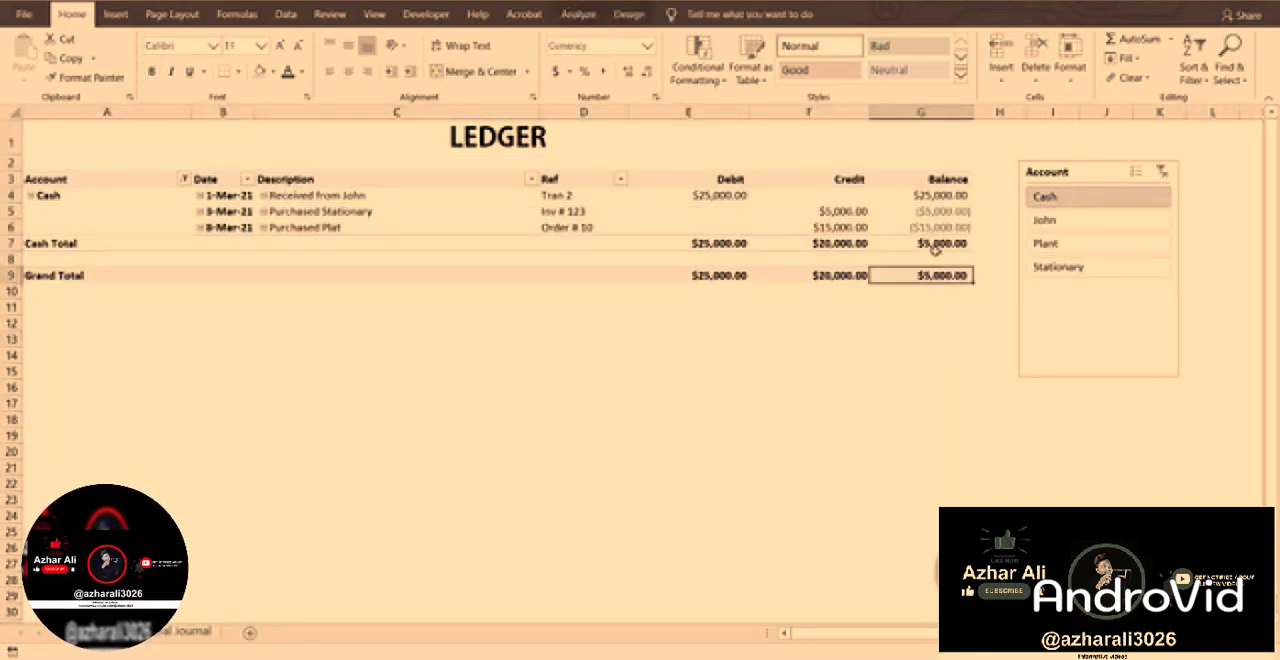
Start a new entry in the first empty row of the General Journal, dated 10-Mar-21 for the Stationary account.
click(155, 633)
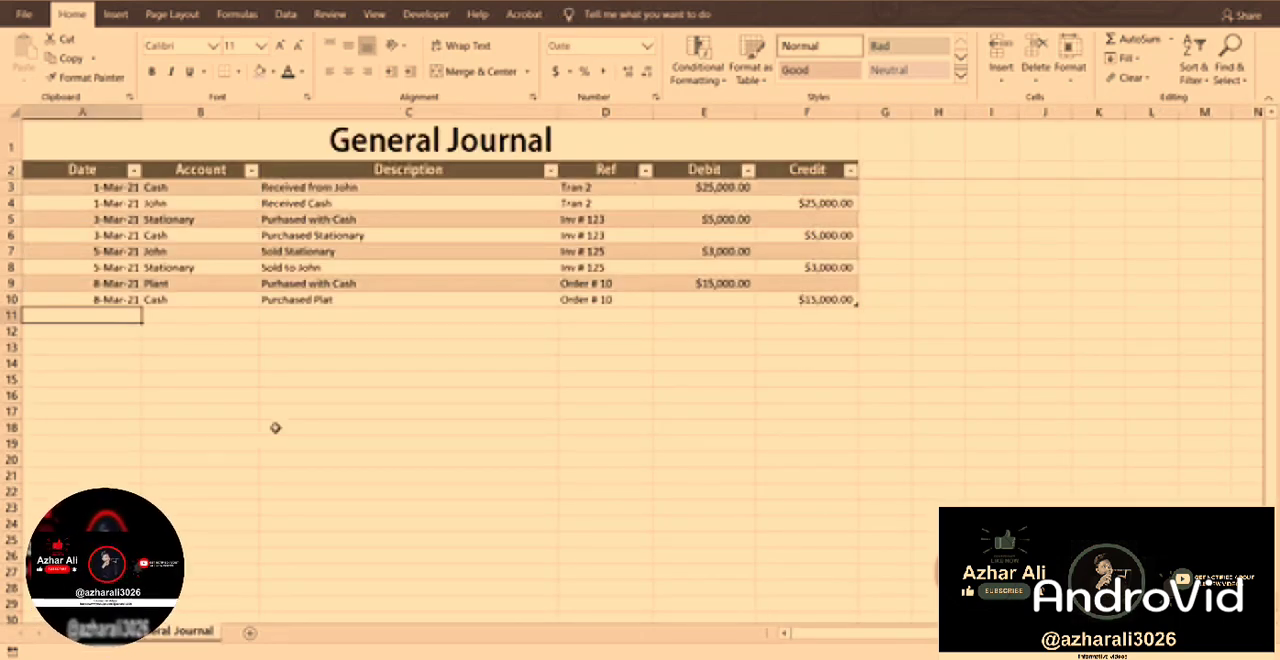
text(10 mar)
key(Return)
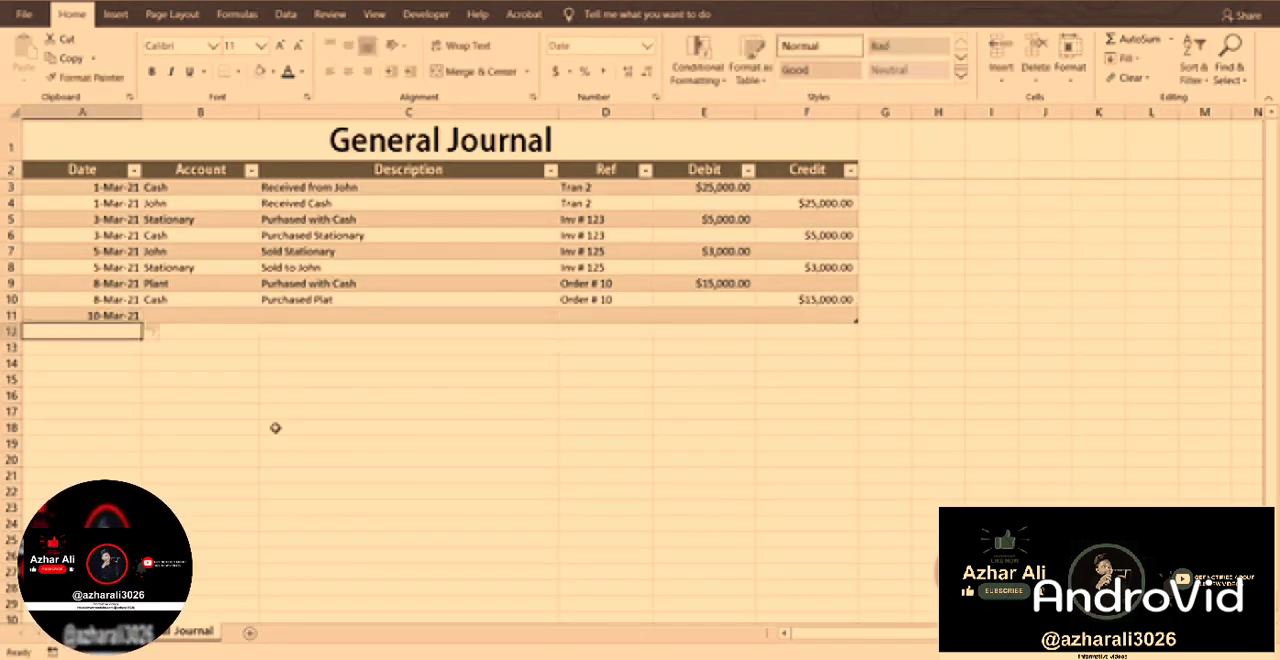
key(Up)
key(Right)
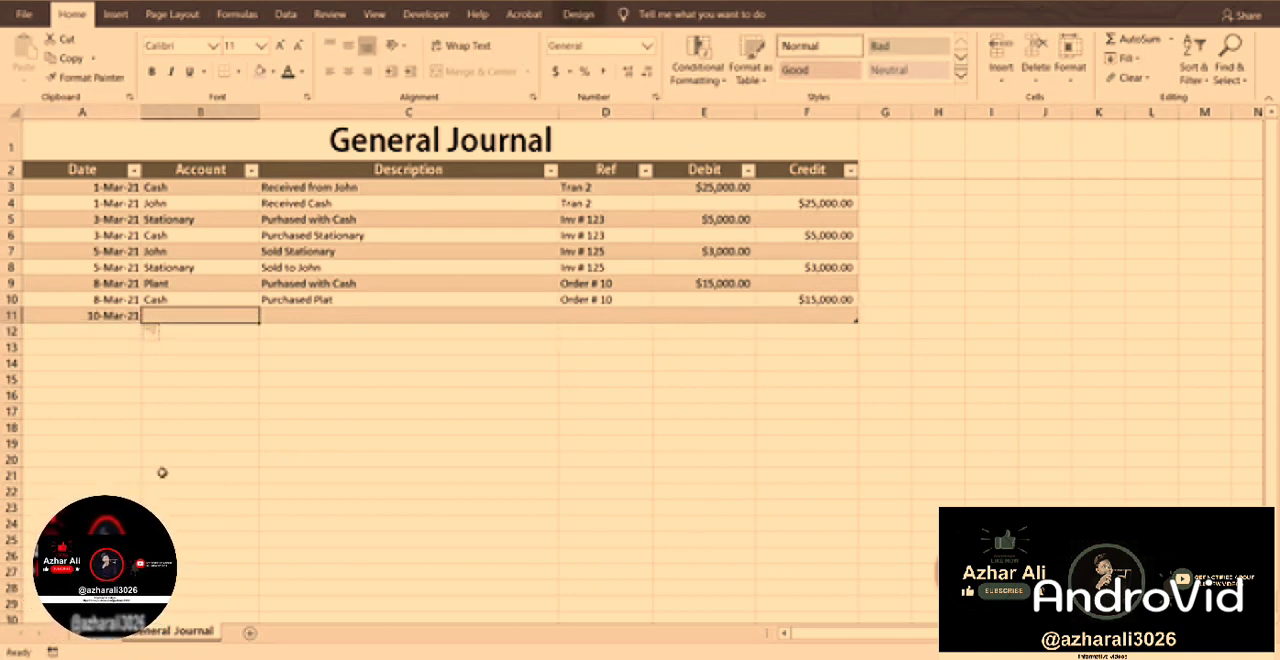
text(Stationary)
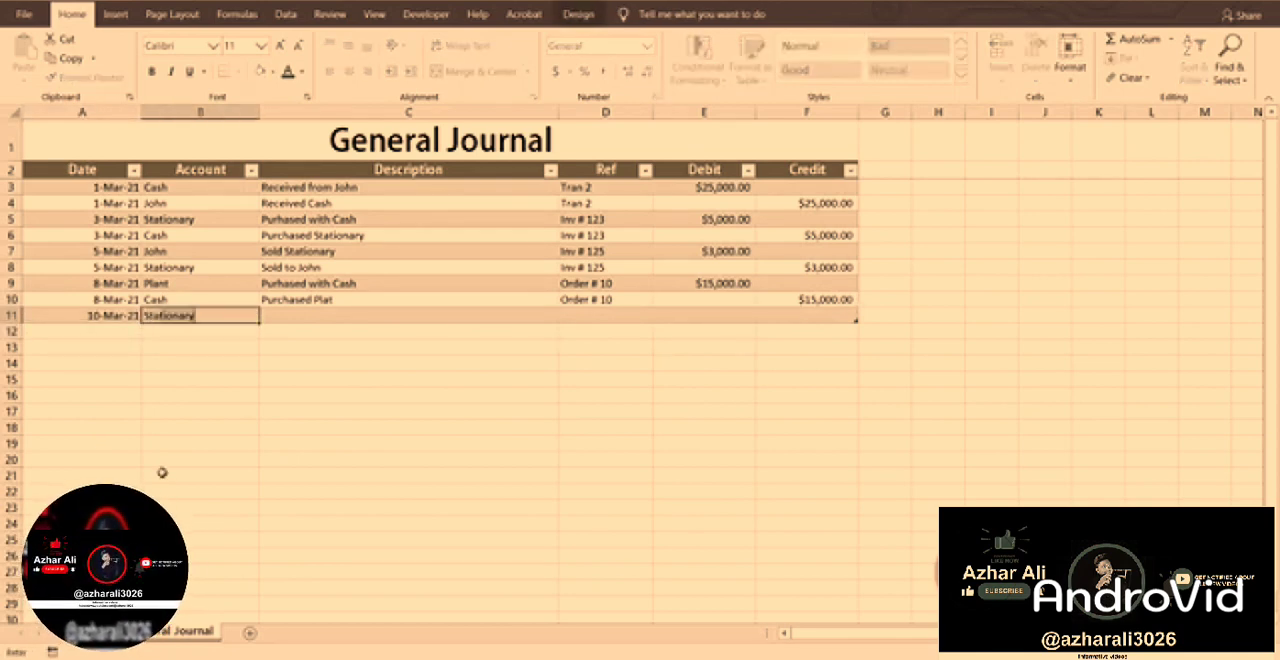
key(Return)
Describe the new Stationary entry as "Purchased with Cash".
key(Up)
key(Right)
text(Pur)
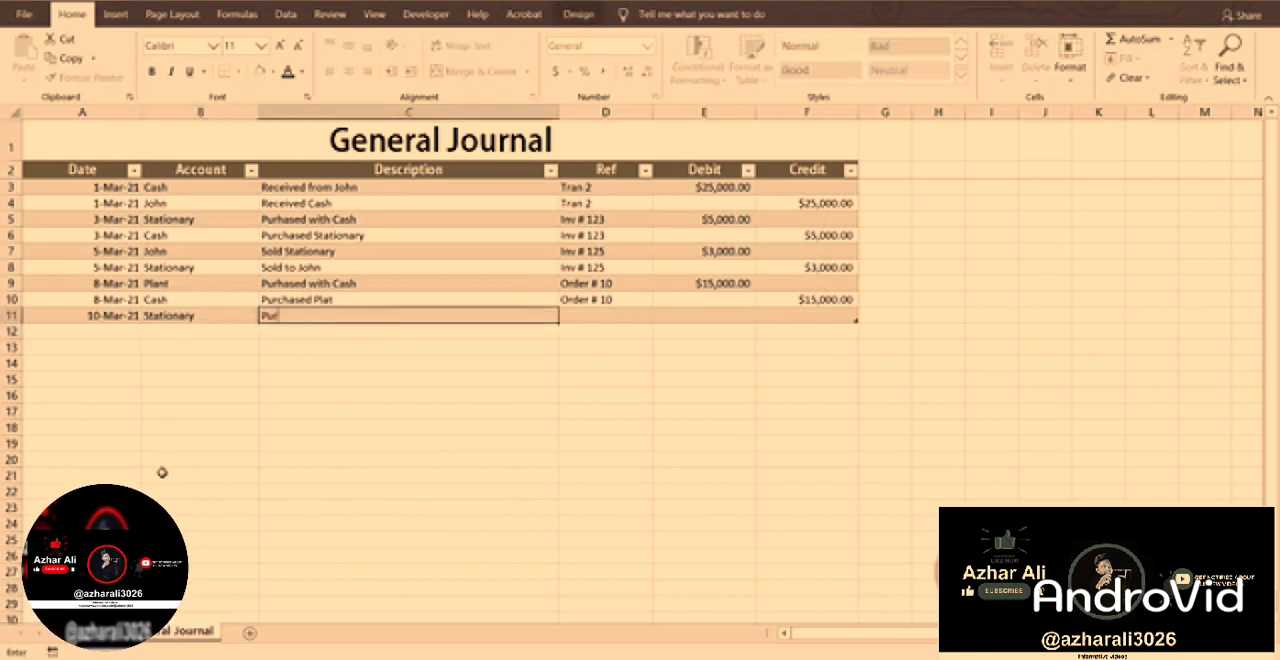
text(chased wi)
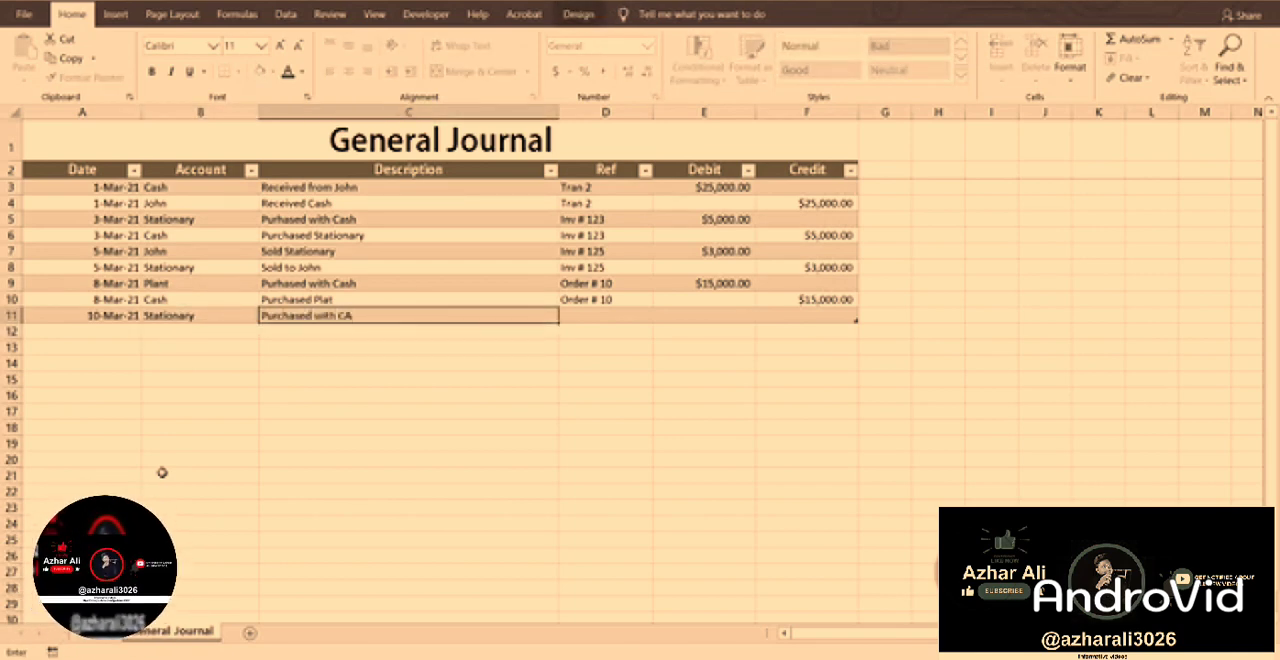
text(th Cash)
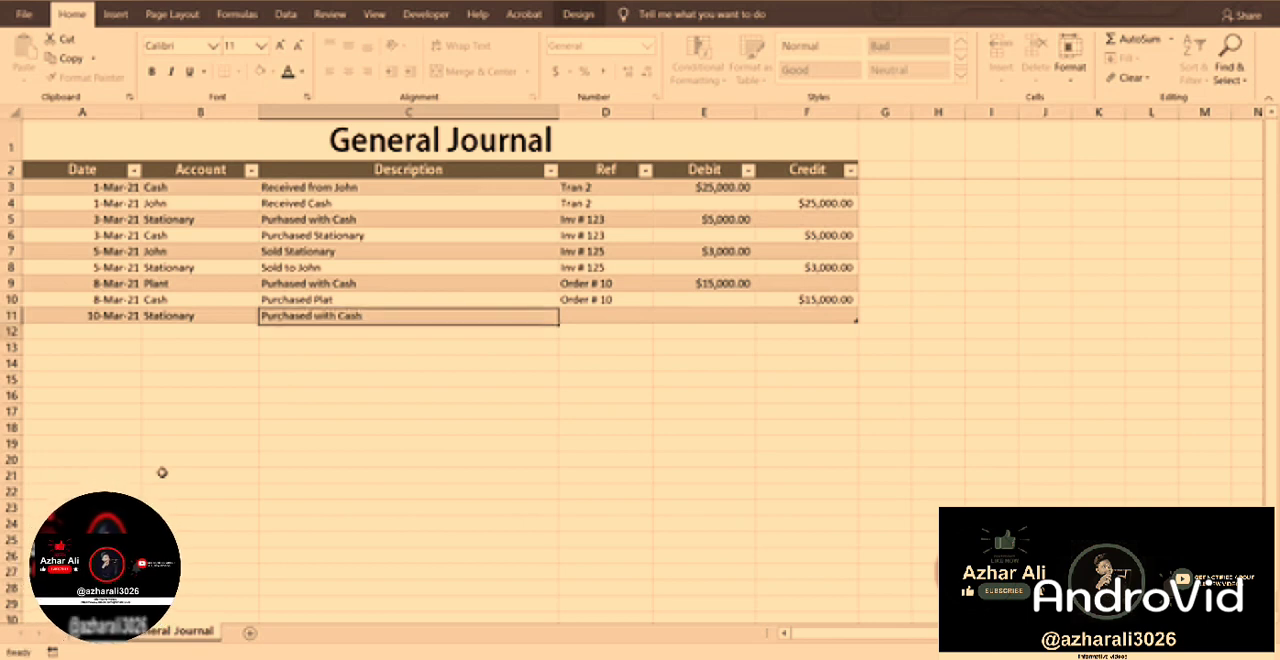
Give the Stationary entry an order reference one number above the previous entry's, and a debit of 4000.
key(Right)
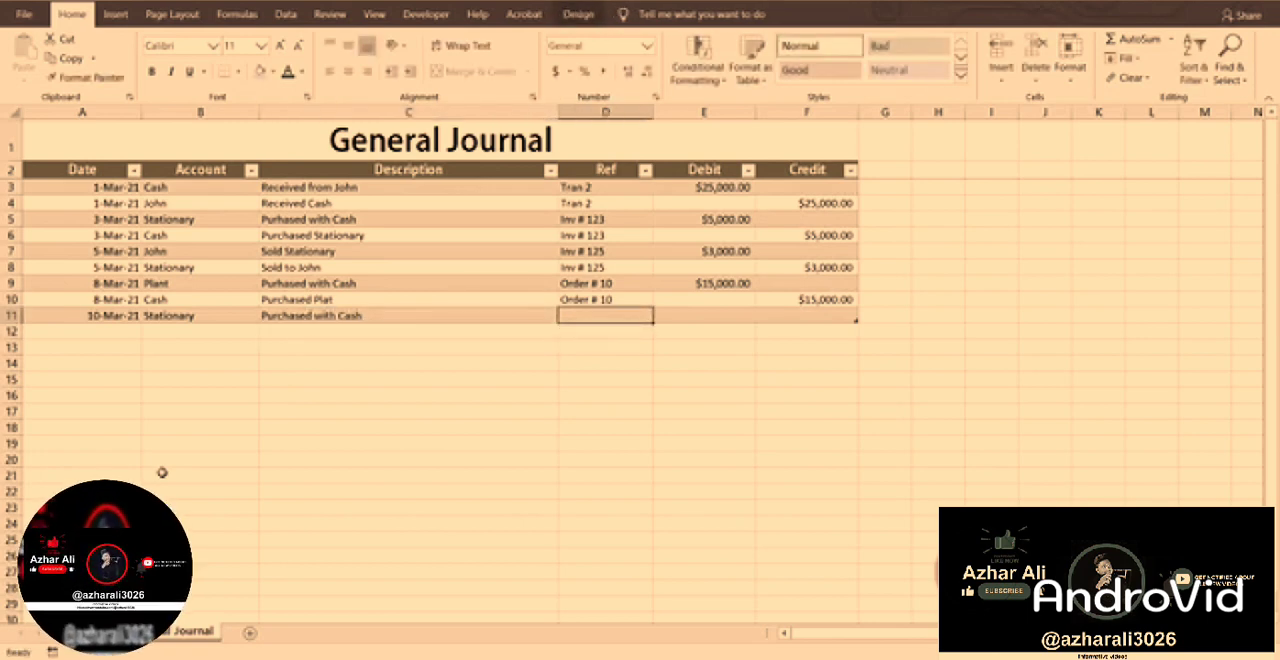
text(Order )
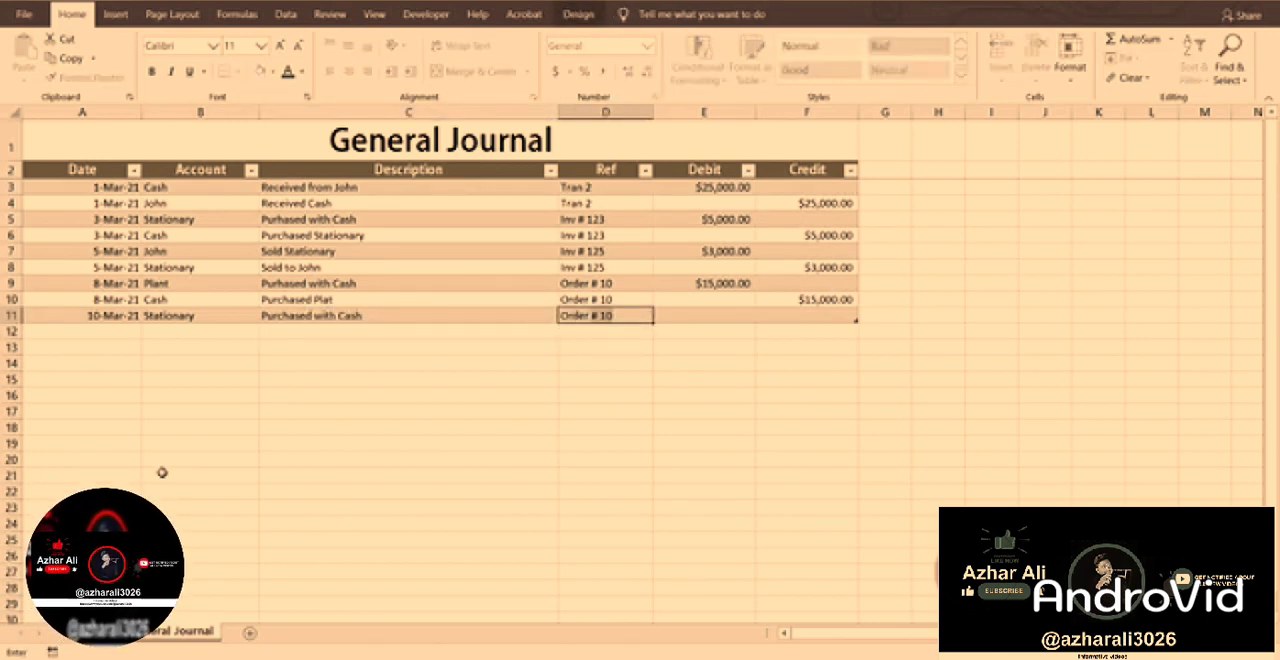
text(5)
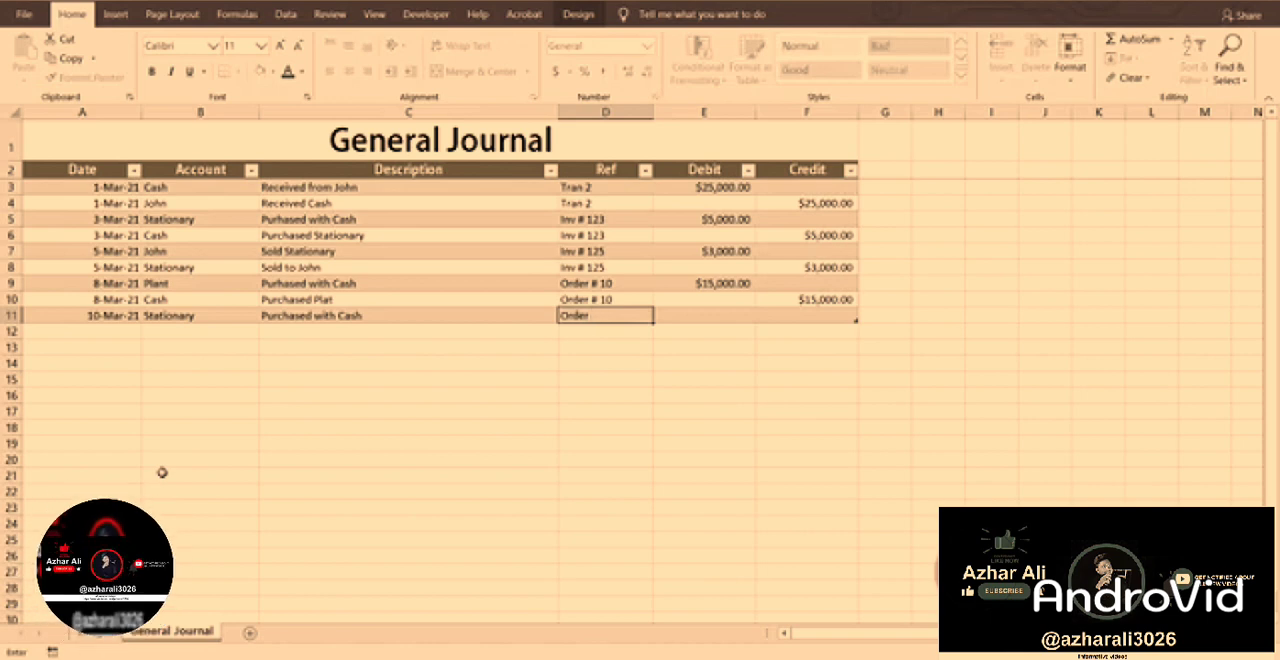
text(# 11)
key(Tab)
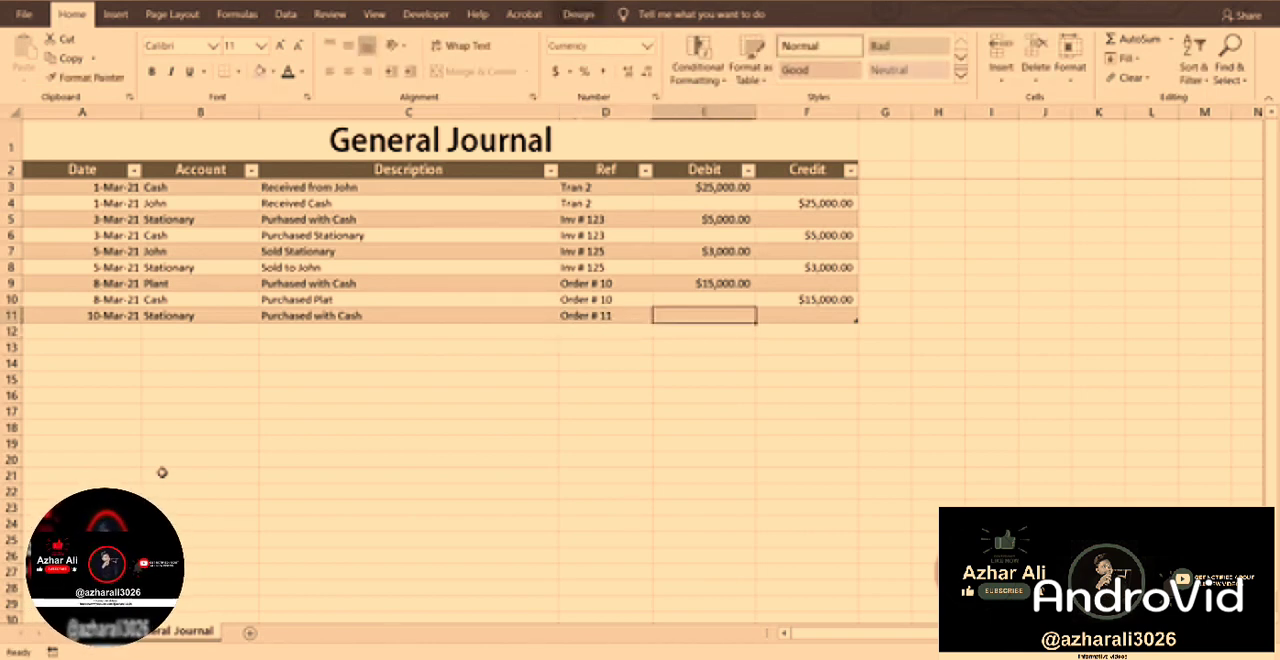
text(4,0)
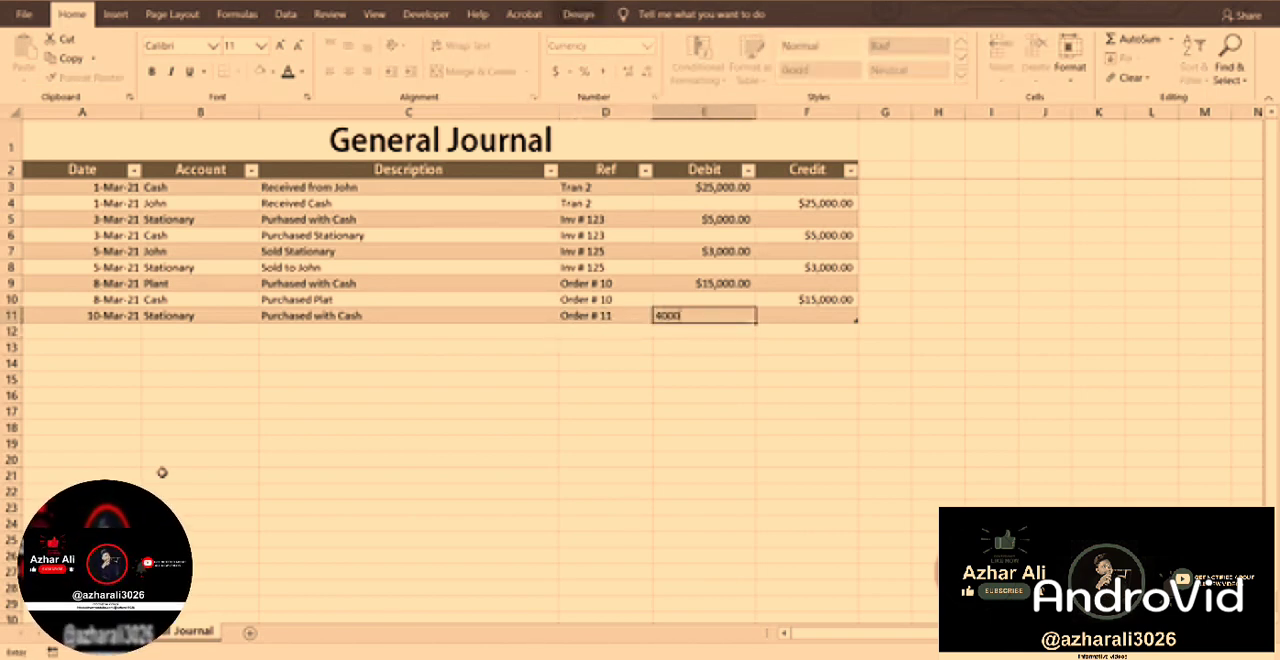
text(00)
key(Return)
Add the matching journal entry in row 12, dated 10 mar 2021 for the Cash account.
key(Left)
key(Left)
key(Left)
key(Left)
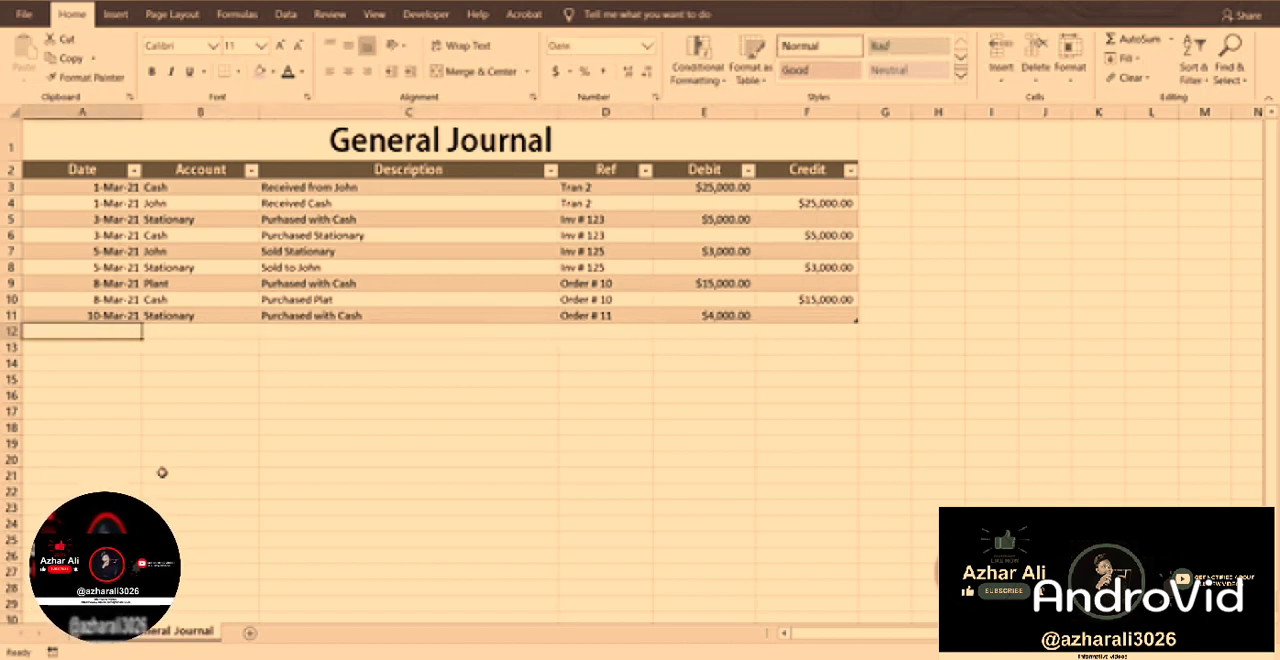
text(10 mar 202)
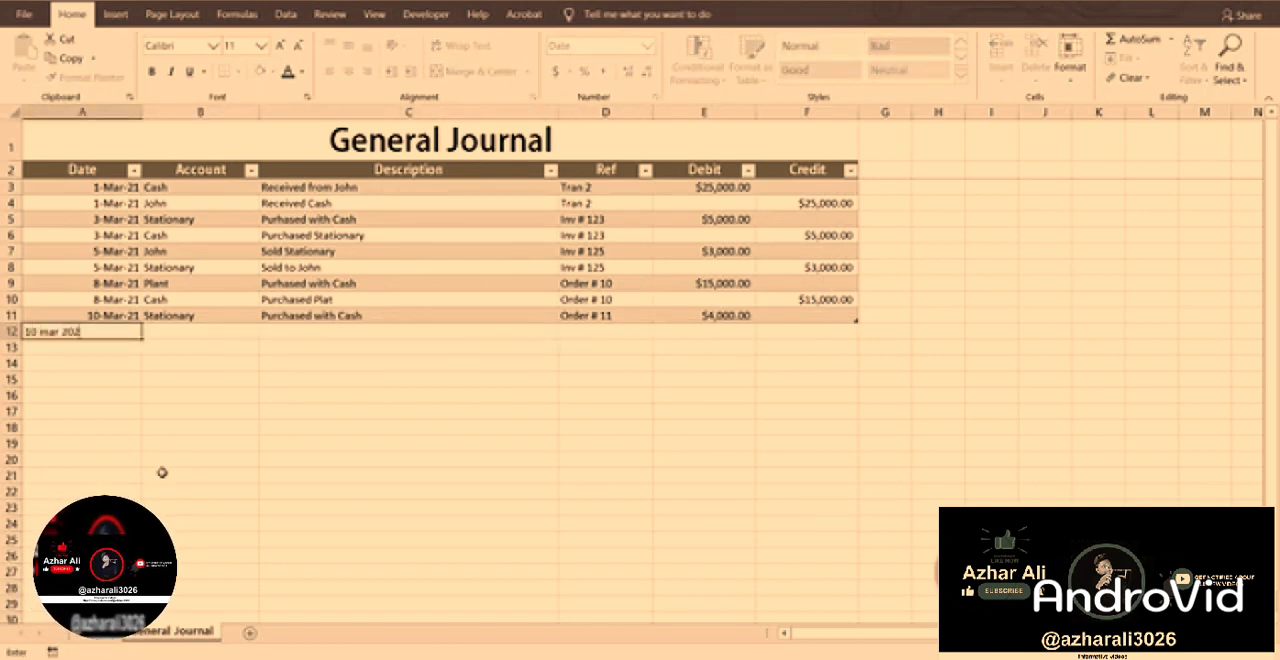
text(1)
key(Tab)
text(Cash)
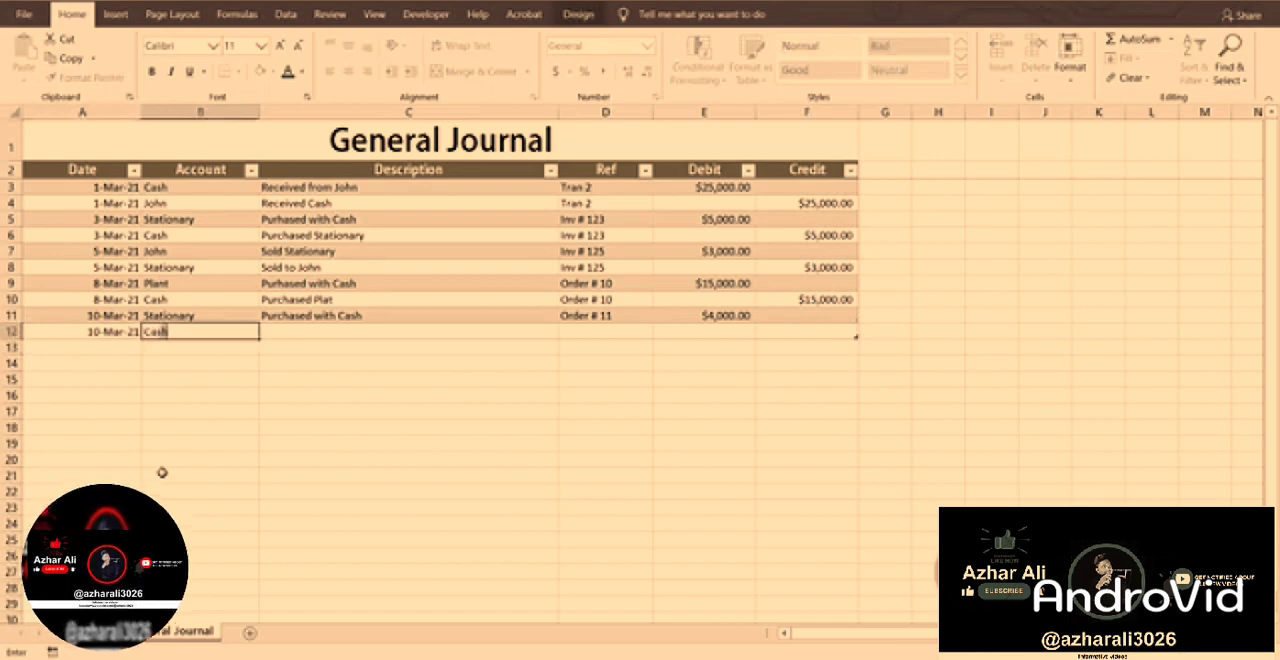
Enter a credit of 4,000 for the new Cash entry.
key(Tab)
key(Tab)
key(Tab)
key(Tab)
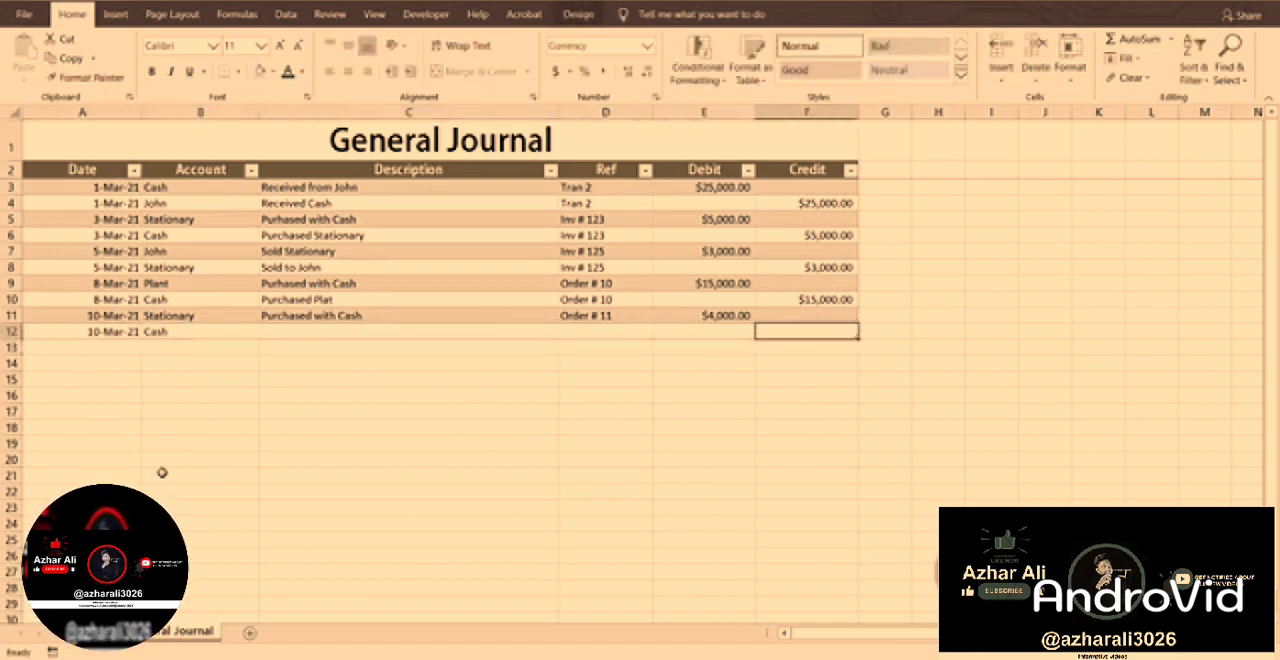
text(4,000)
key(Return)
Copy the order reference from the Stationary entry in row 11 into the Cash entry in row 12.
key(Up)
key(Up)
key(Left)
key(Left)
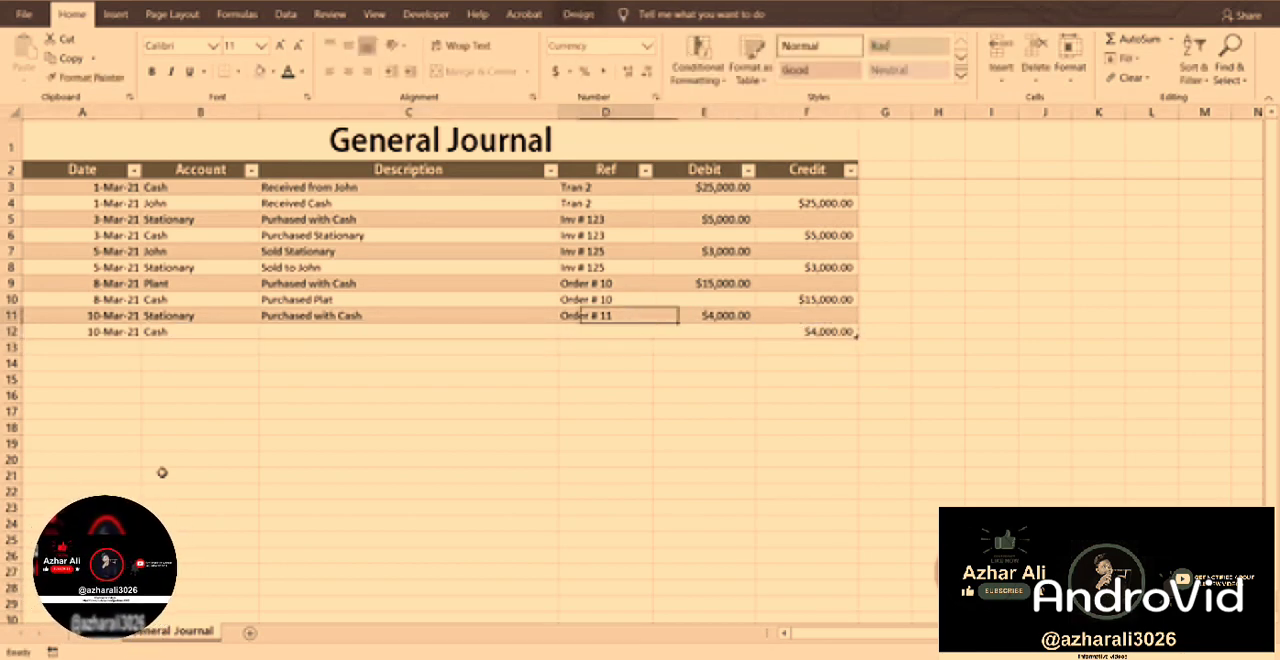
key(ctrl+c)
key(Down)
key(ctrl+v)
key(Escape)
key(Left)
key(Left)
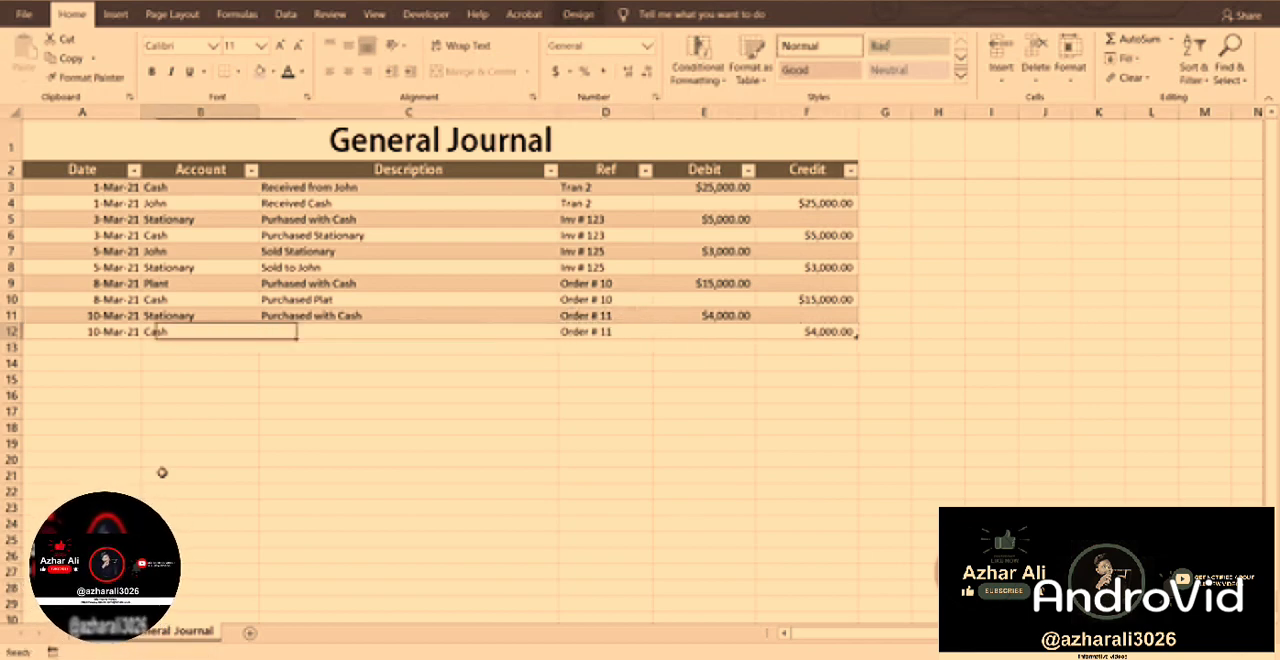
Describe the Cash entry in row 12 of the General Journal as "Purchased Stationary".
key(Right)
text(Pu)
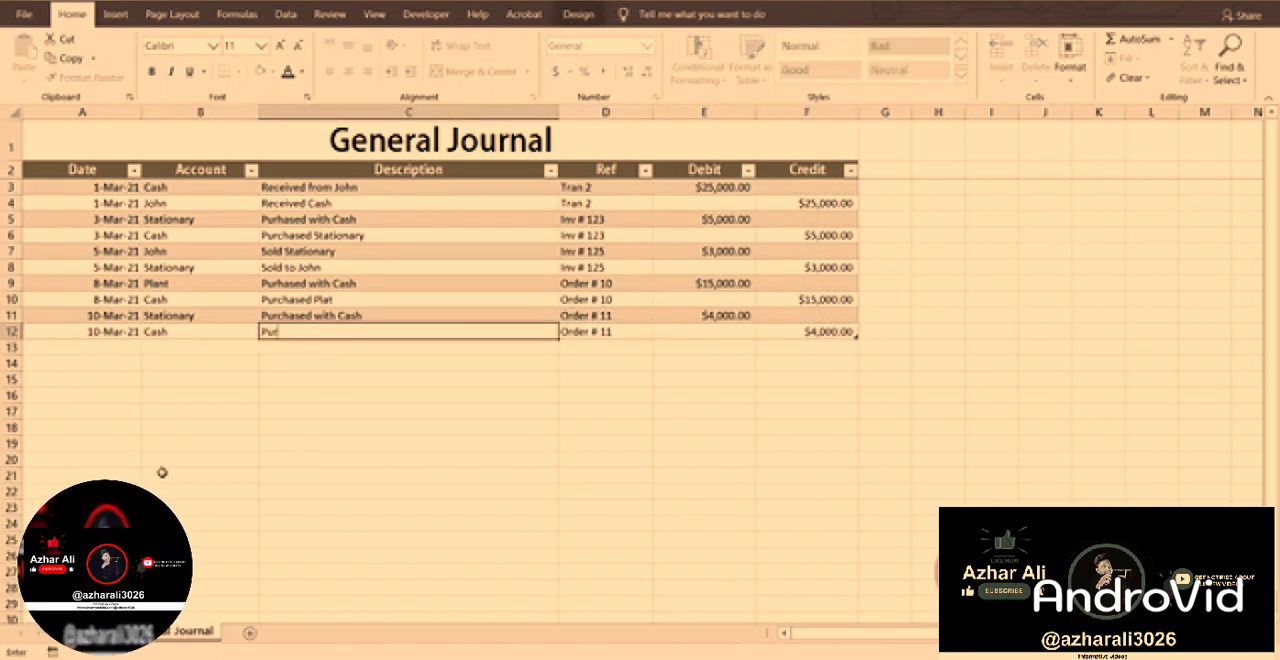
text(rchased Stationary)
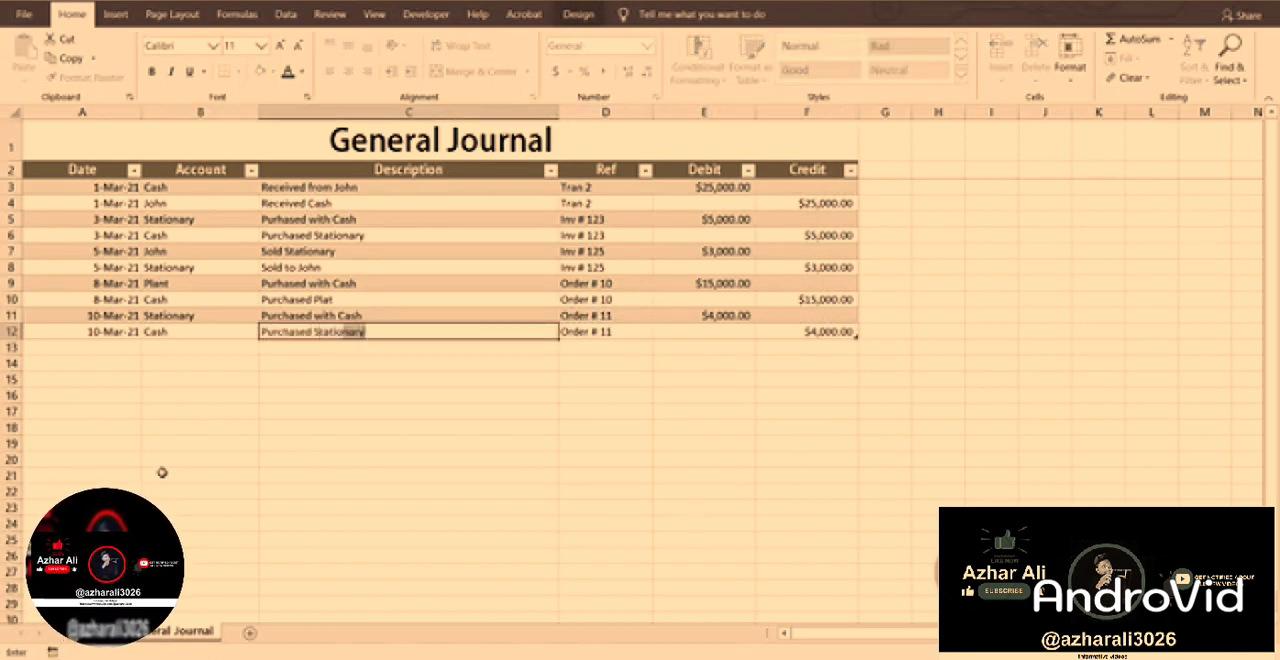
key(Return)
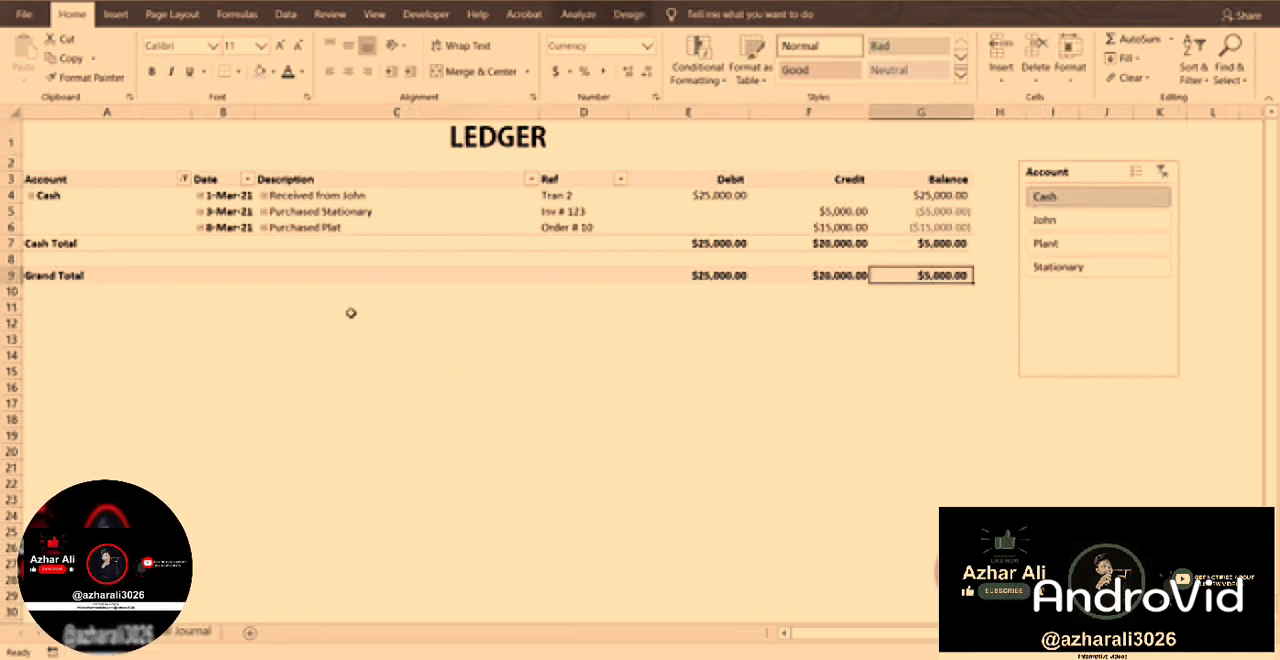
Refresh the ledger PivotTable to include the new journal entries, and widen the Date column so the full dates fit.
click(462, 212)
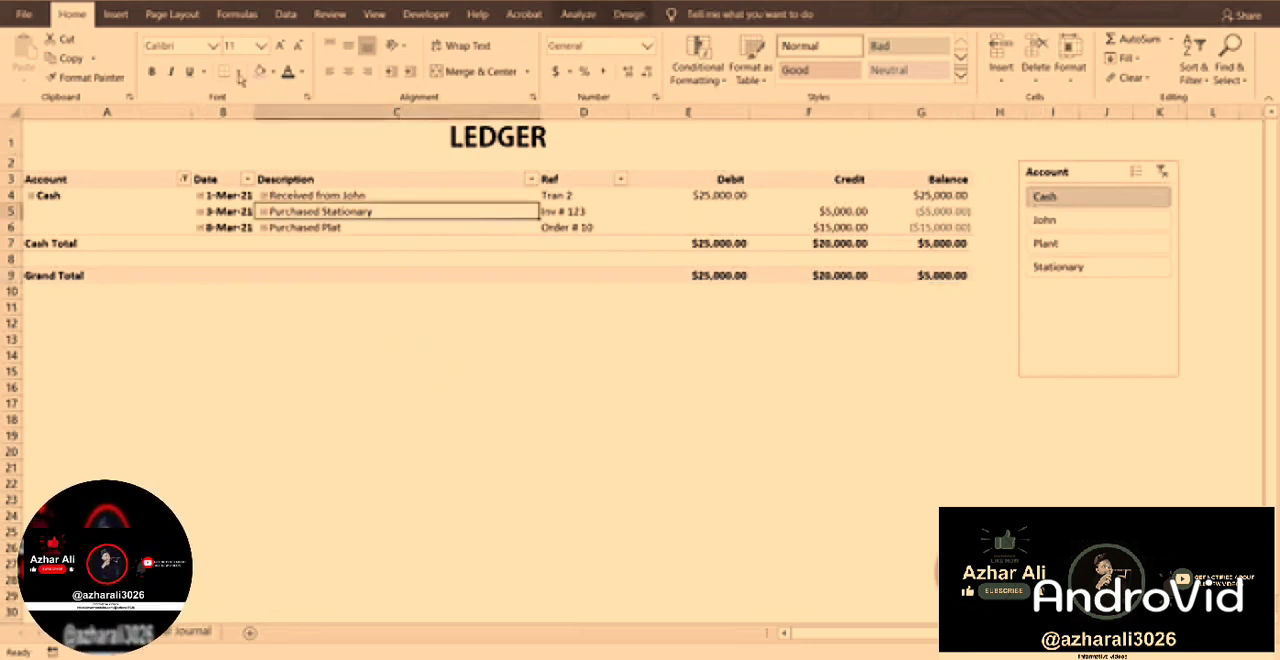
click(285, 14)
click(294, 55)
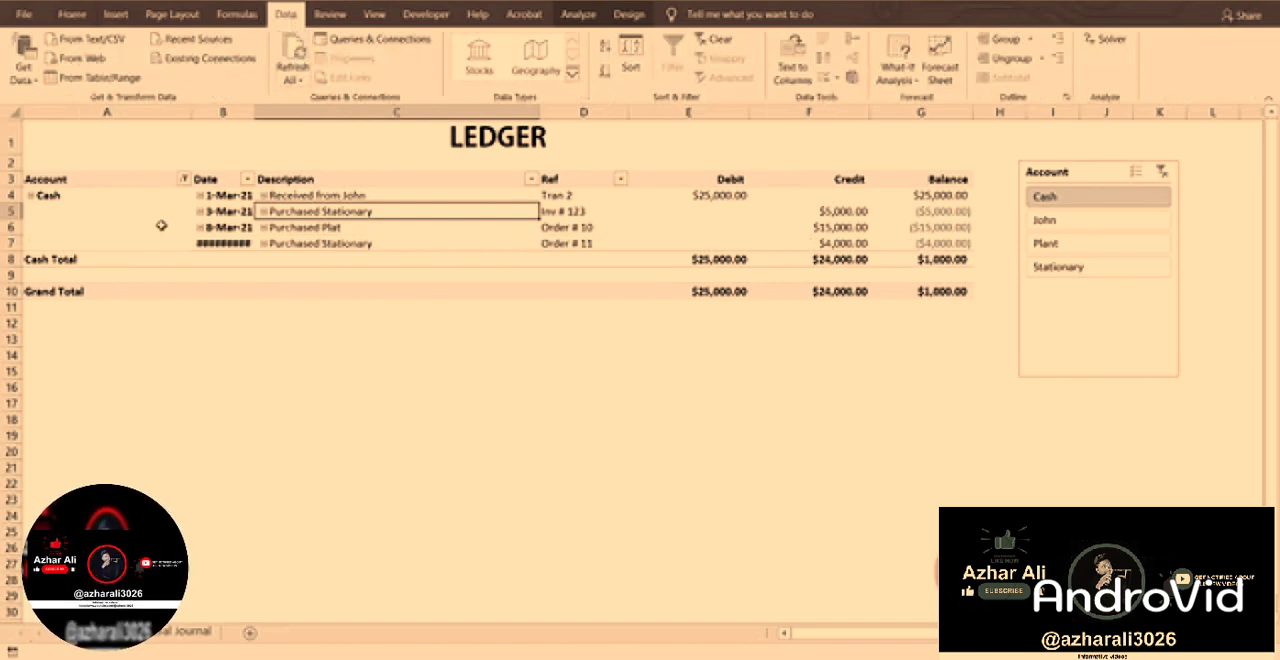
click(258, 122)
drag(256, 111, 268, 111)
Review the new 10-Mar-21 line in the Cash ledger, and switch the Account slicer to Stationary to check its balance.
click(958, 243)
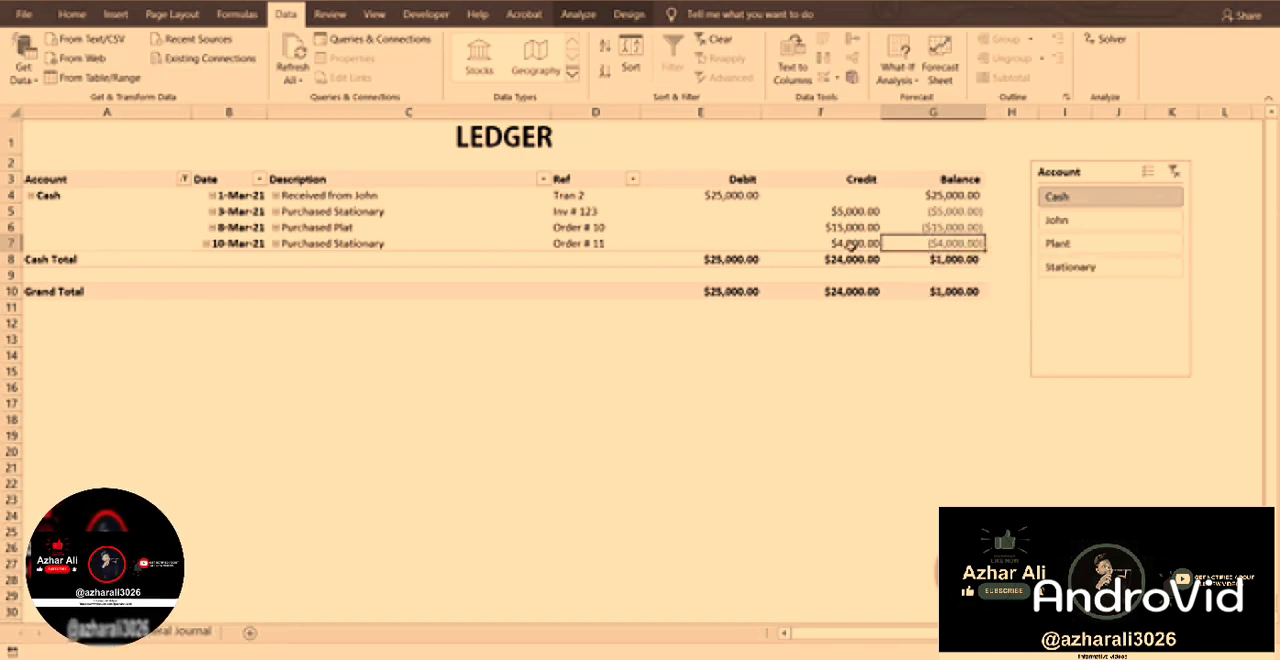
click(360, 244)
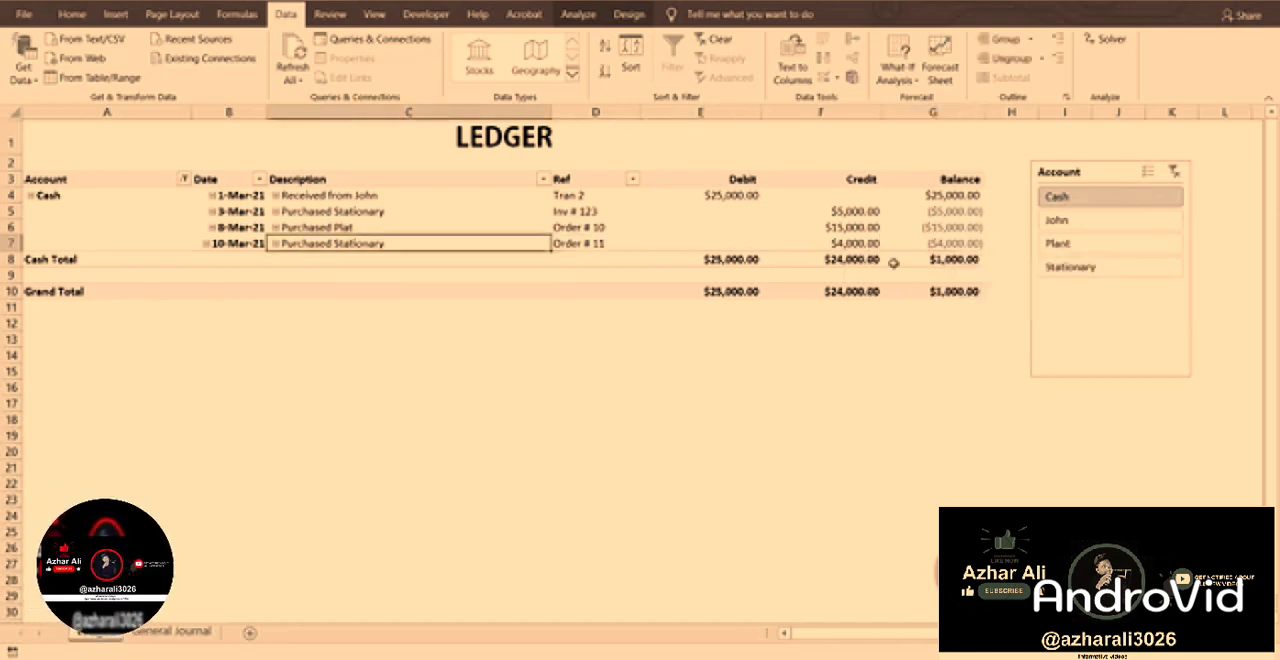
click(1084, 272)
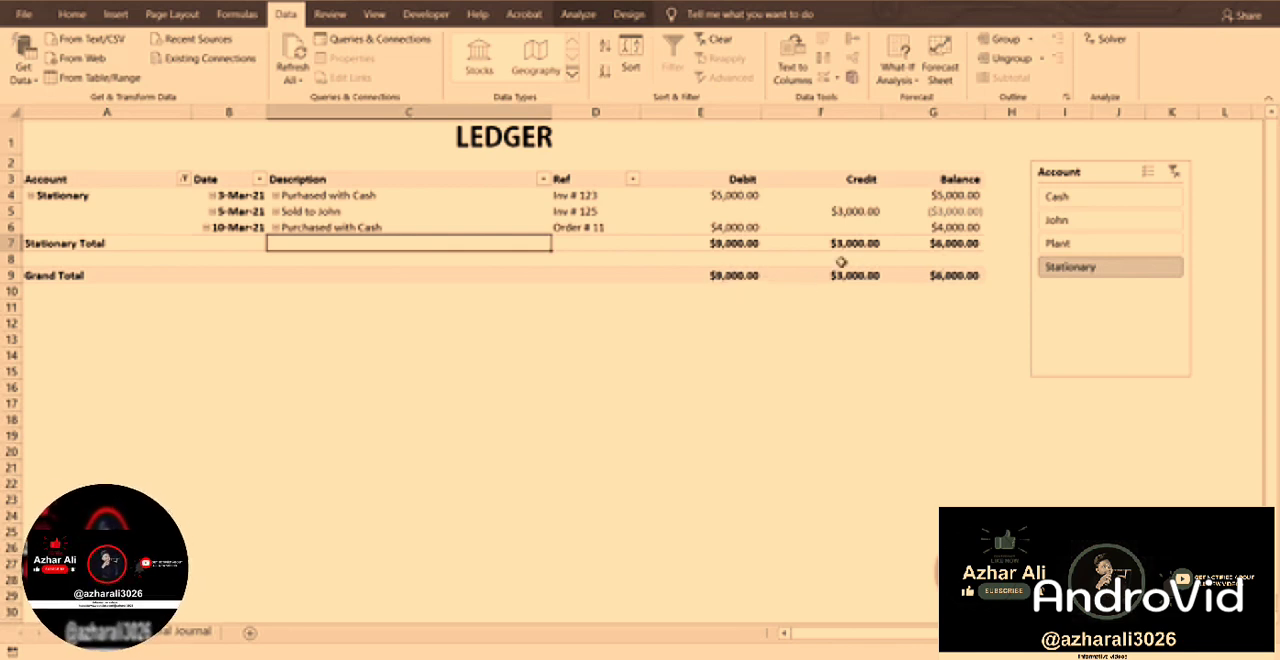
mouse_move(962, 278)
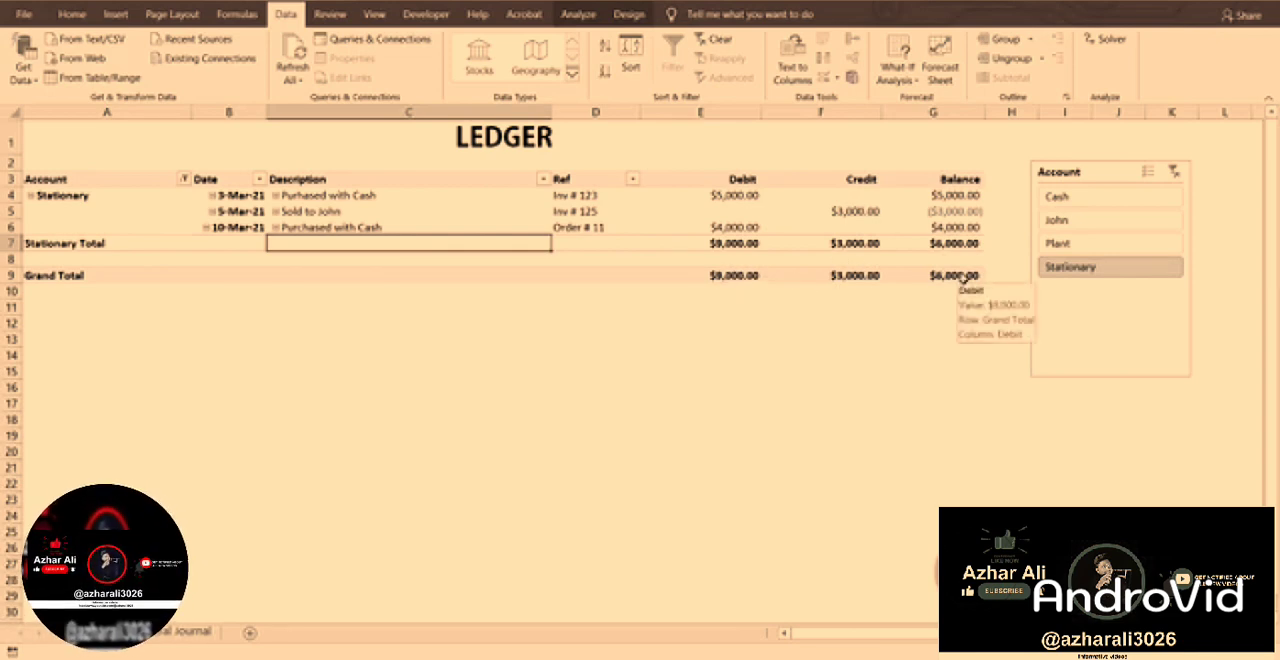